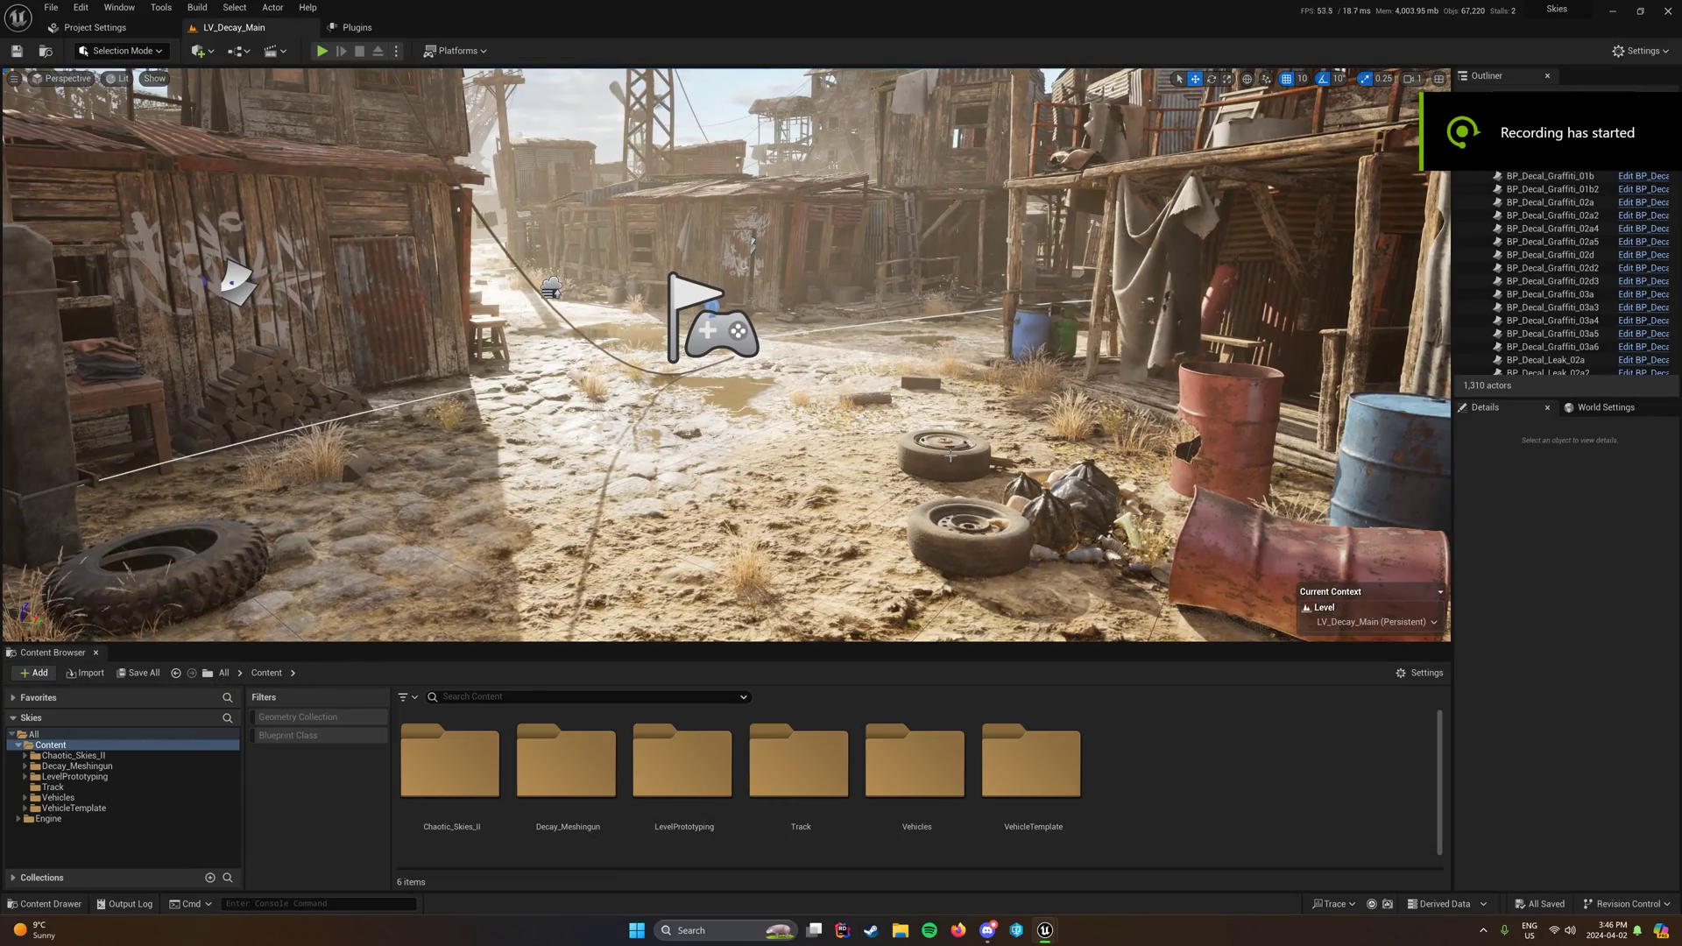
# Step: Examine the shantytown level from above, first in the Lit view and in the Triangles visualization
pyautogui.press('e')
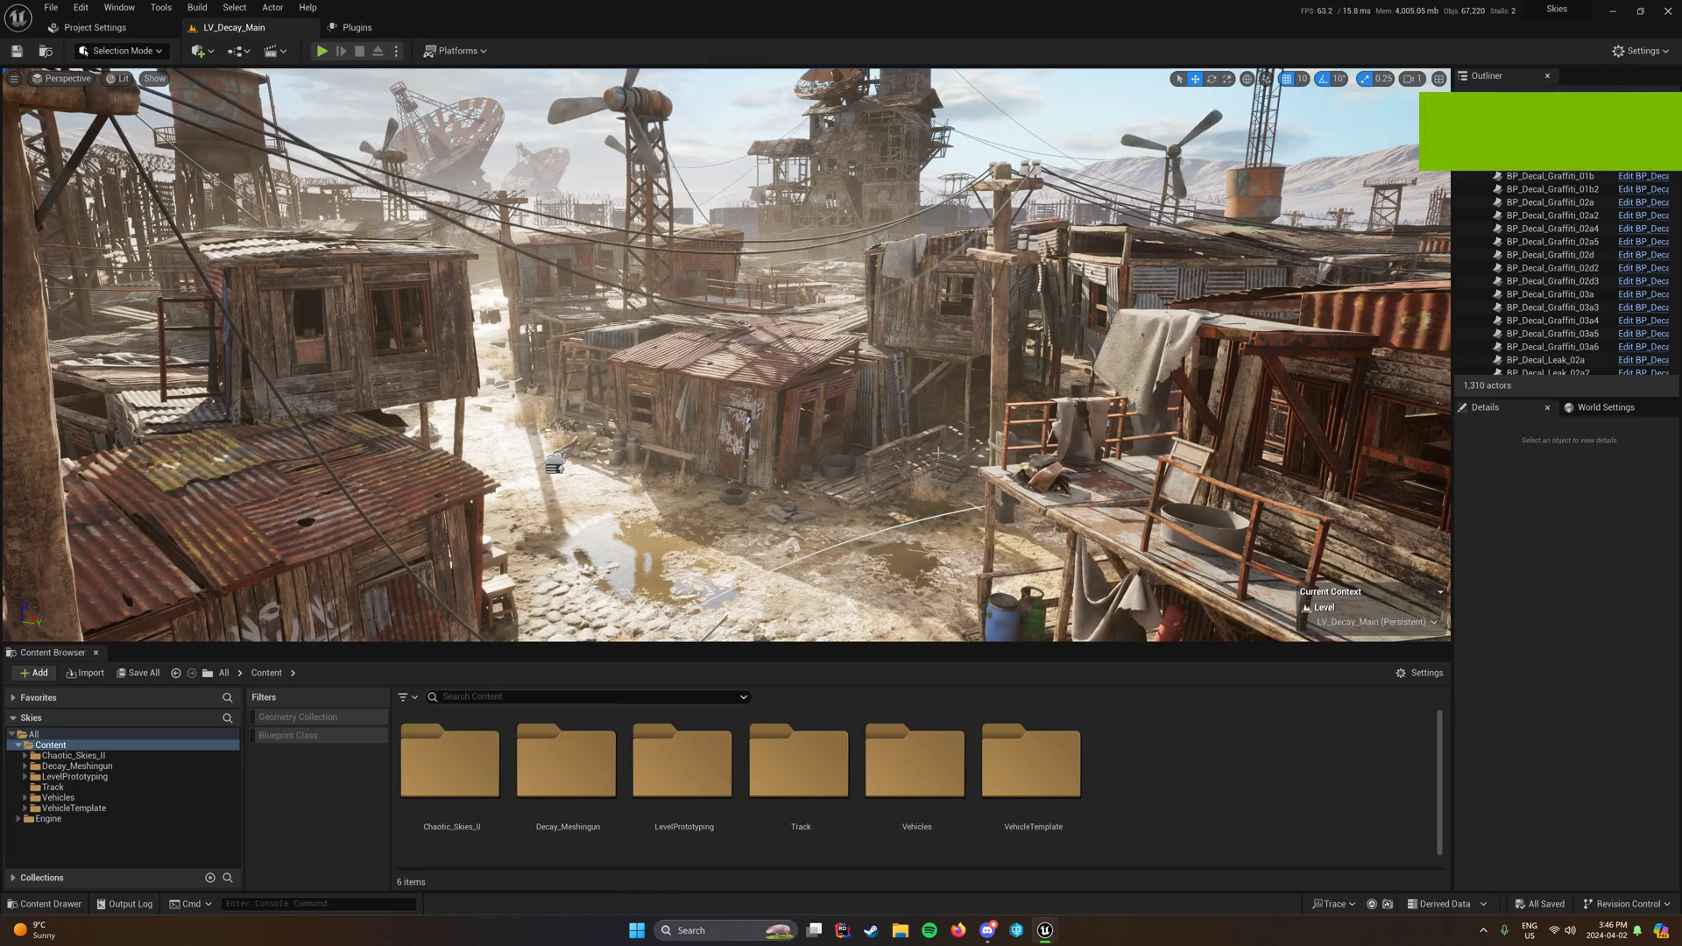
pyautogui.moveTo(951, 457)
pyautogui.mouseDown(button='right')
pyautogui.moveTo(1034, 440)
pyautogui.moveTo(1086, 377)
pyautogui.moveTo(1314, 355)
pyautogui.moveTo(950, 454)
pyautogui.mouseUp(button='right')
pyautogui.scroll(1, 950, 454)
pyautogui.moveTo(281, 84); pyautogui.dragTo(281, 84, button='right')
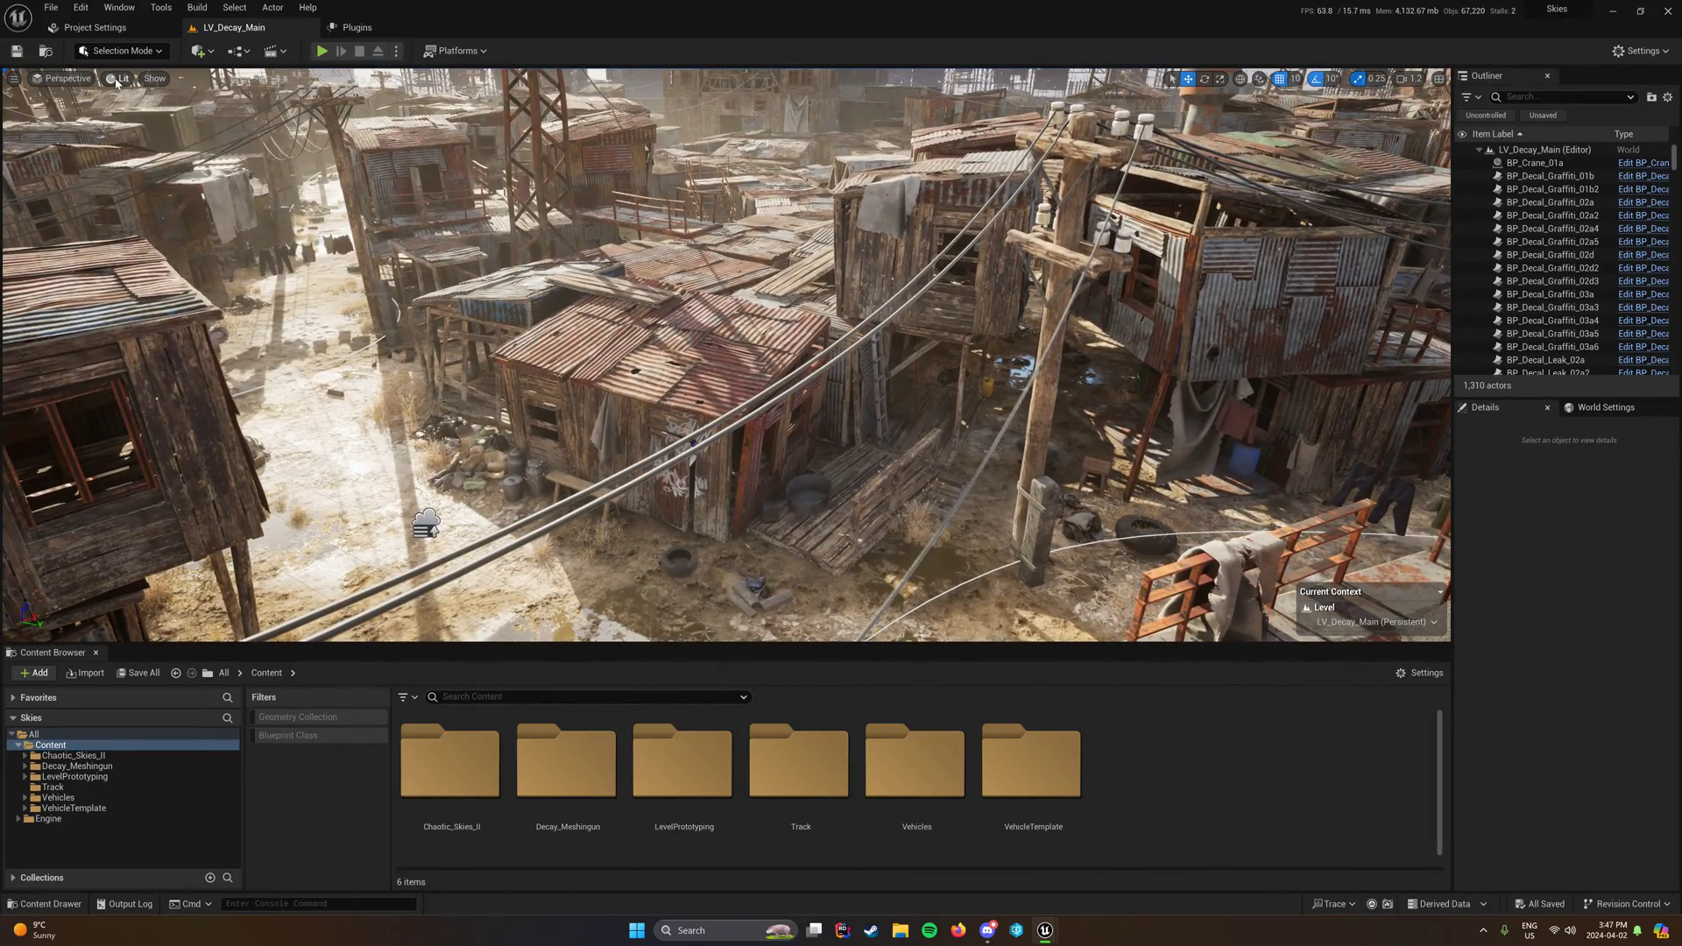
pyautogui.moveTo(242, 239)
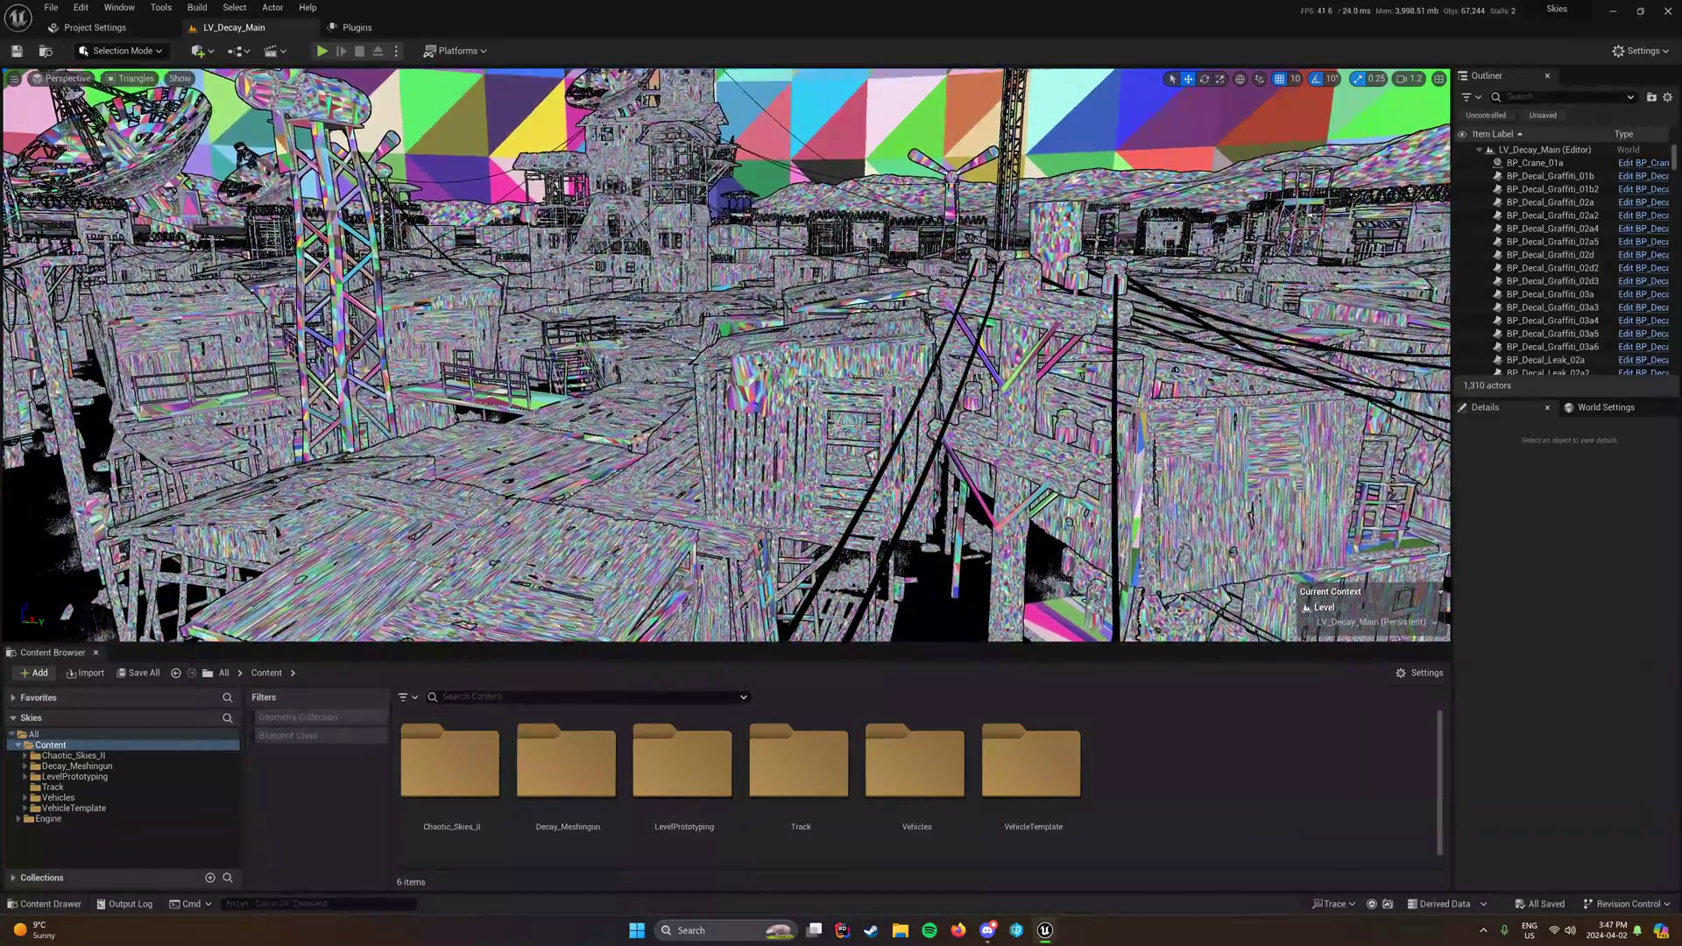
pyautogui.moveTo(726, 355); pyautogui.dragTo(491, 376, button='right')
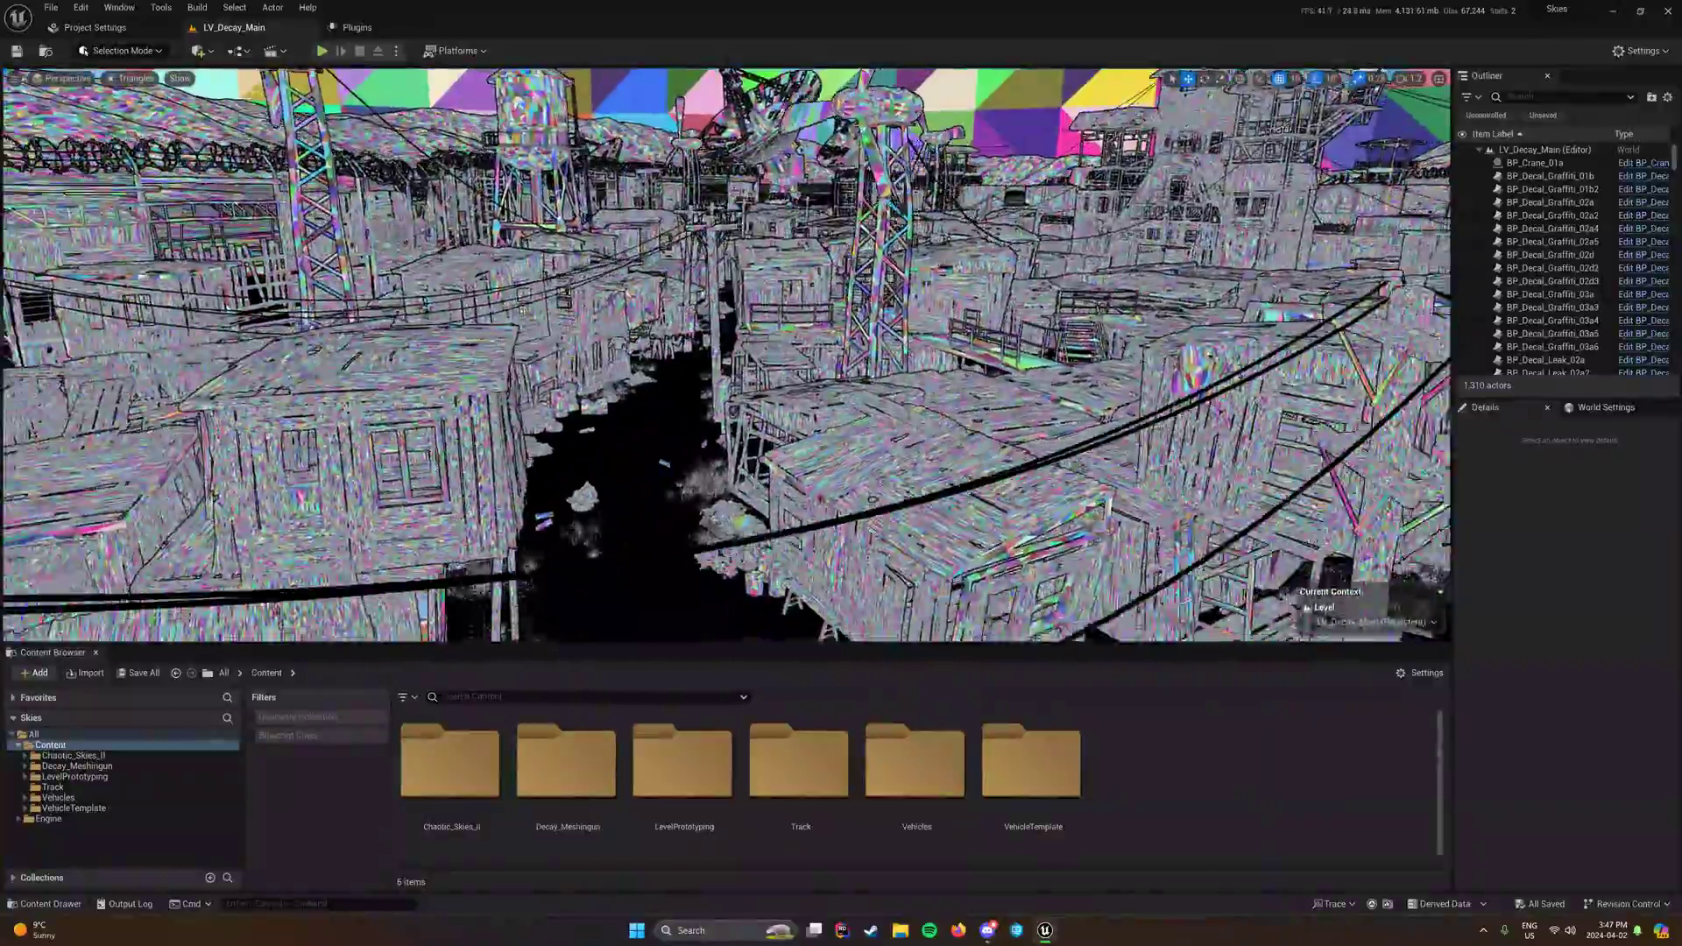
pyautogui.press('d')
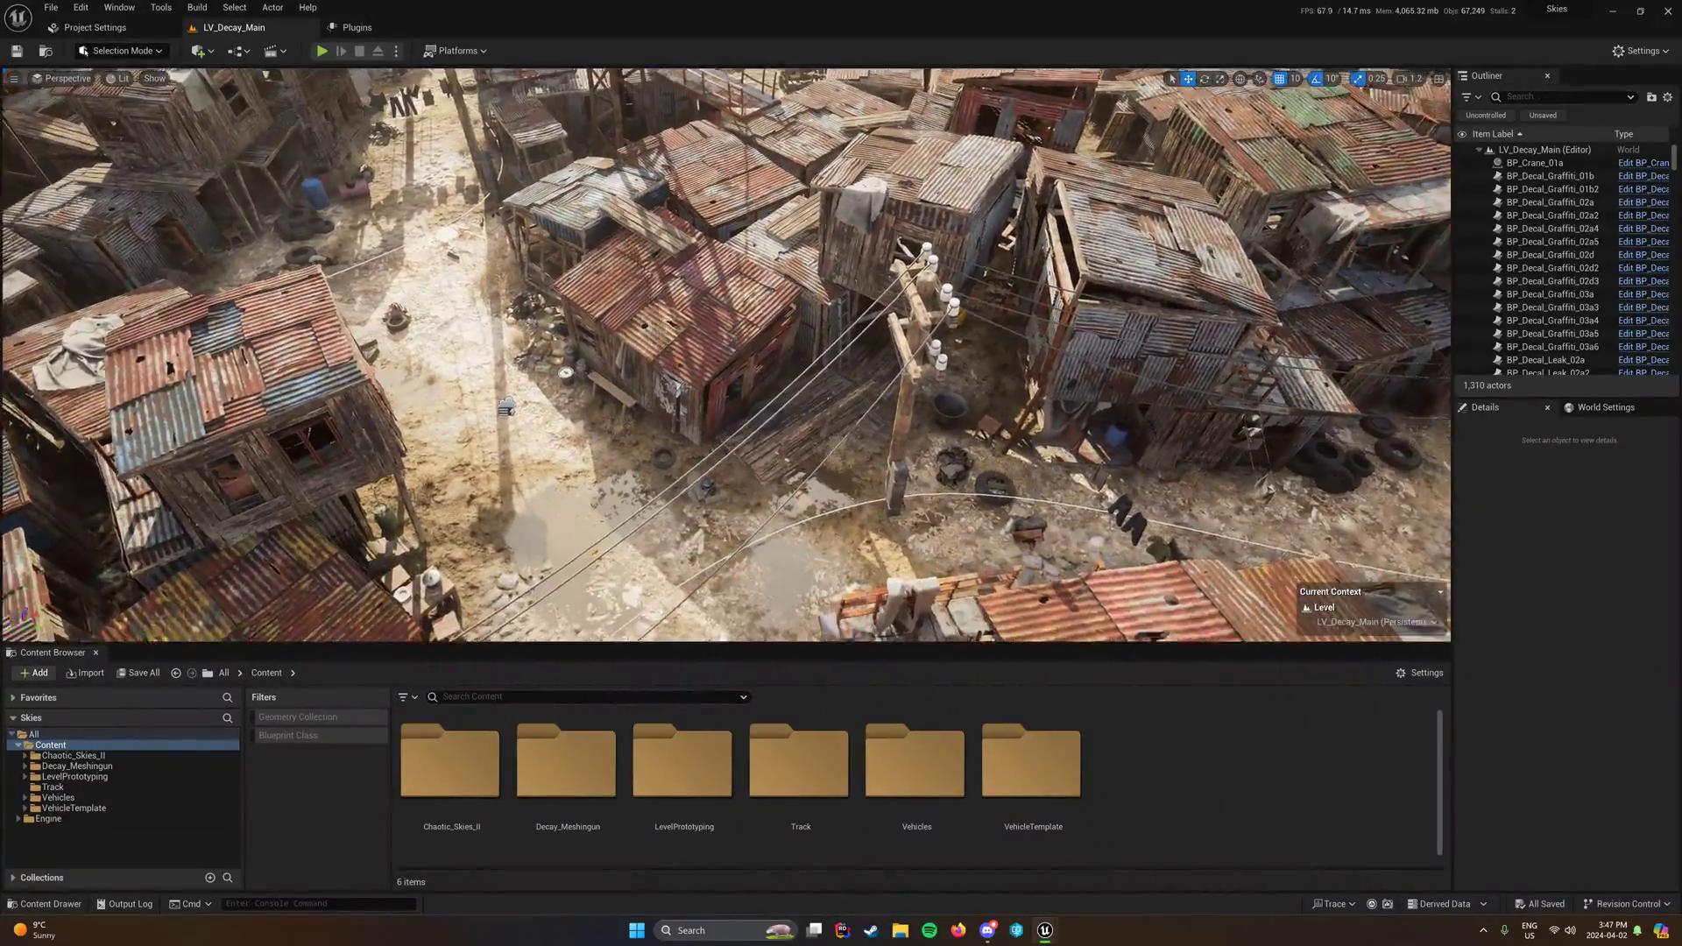
# Step: Inspect the corrugated metal roofs up close and look around the courtyard with the barrels and tires
pyautogui.press('w')
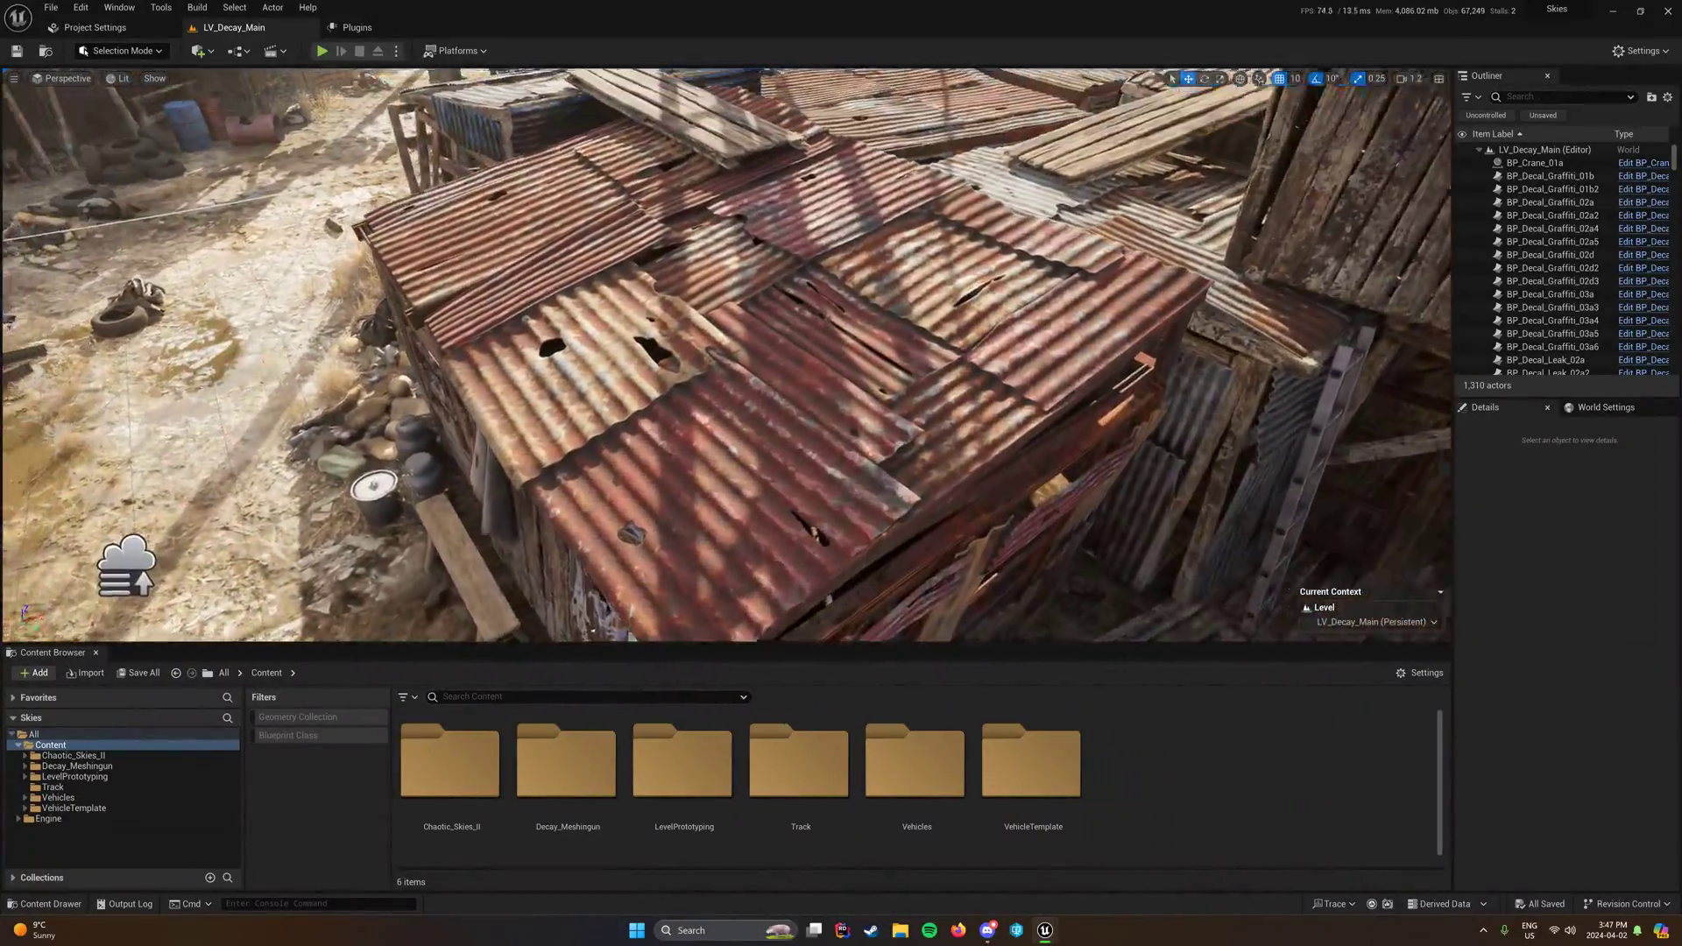
pyautogui.press('w')
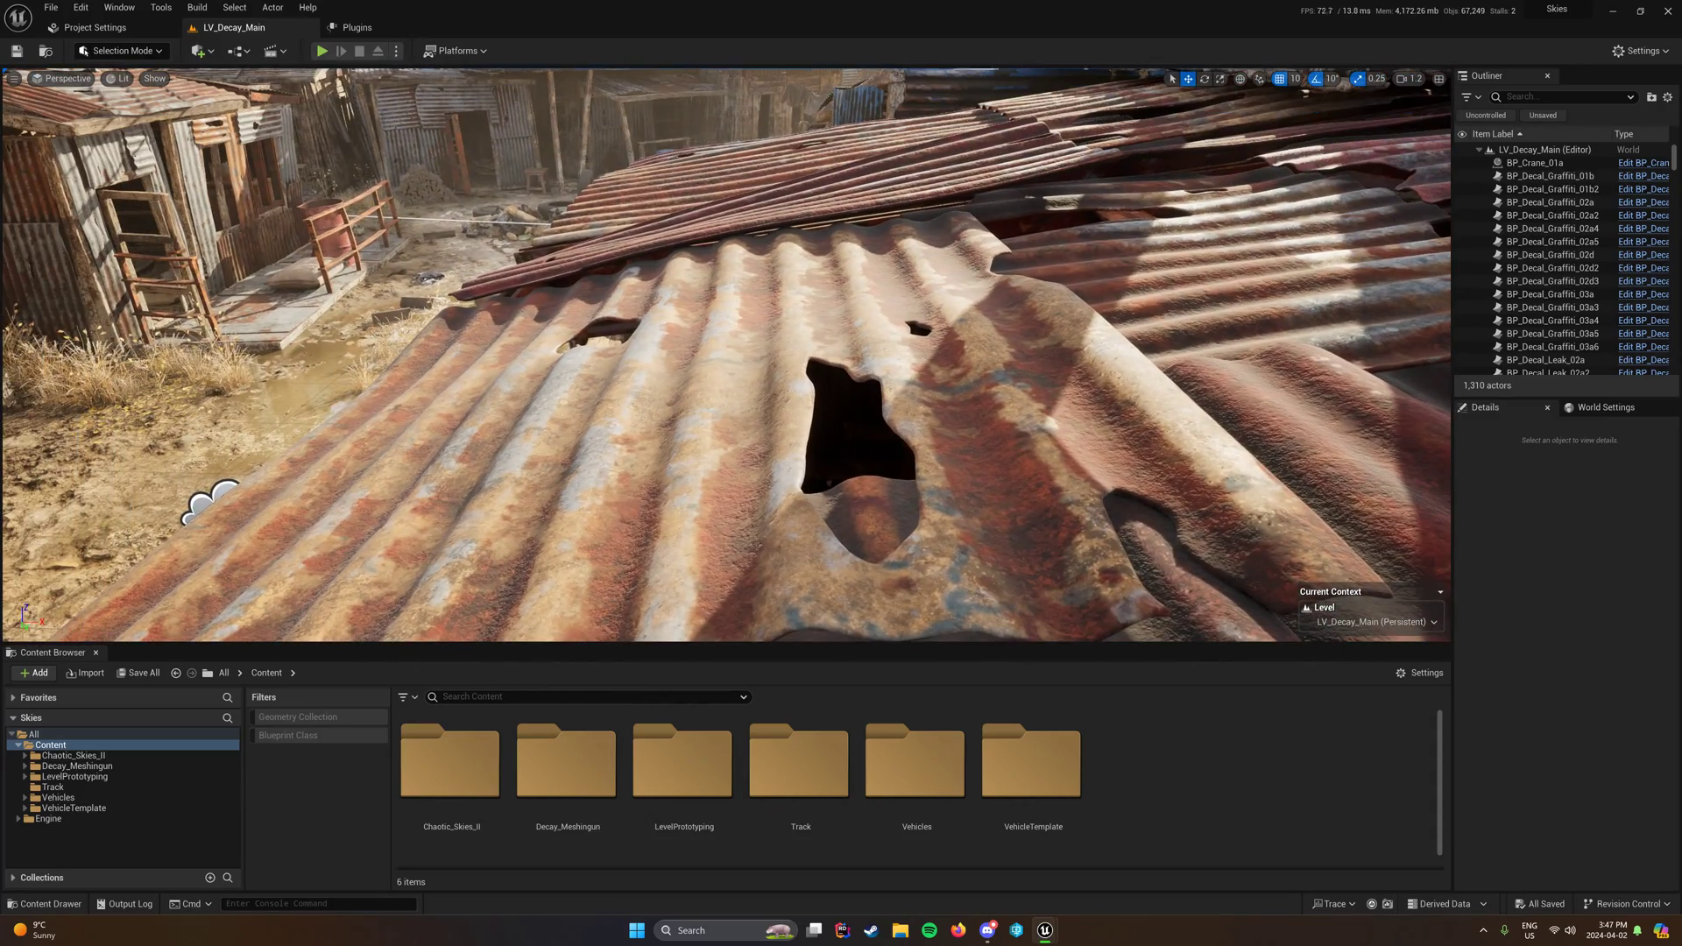
pyautogui.press('s')
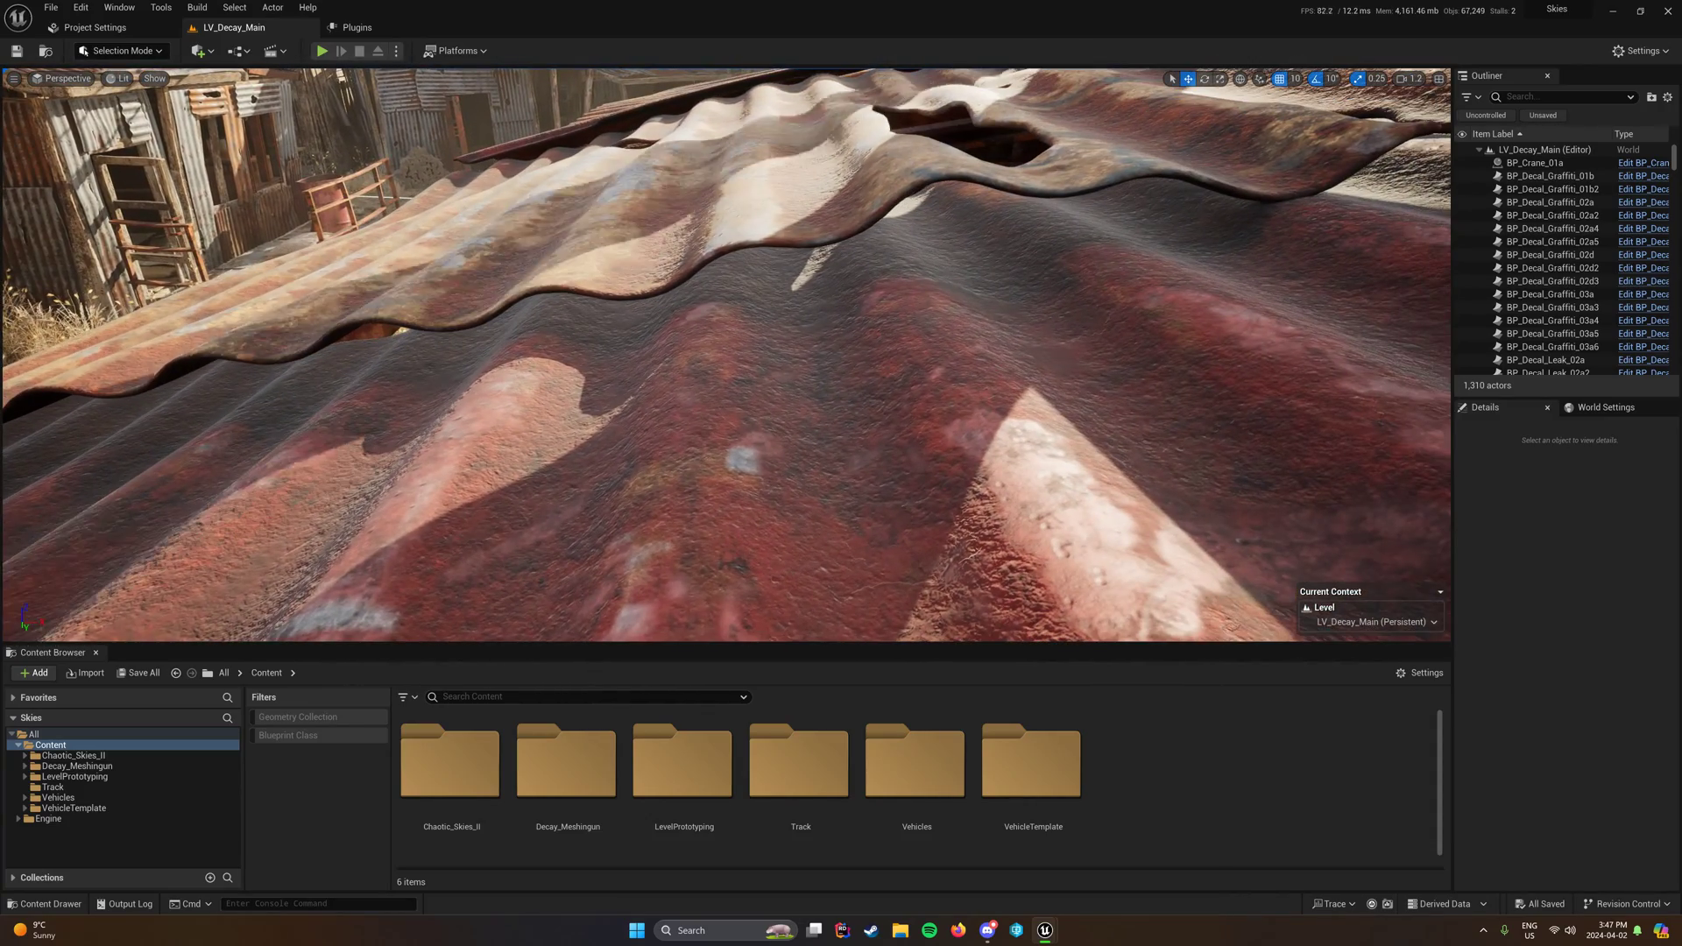
pyautogui.press('s')
pyautogui.press('d')
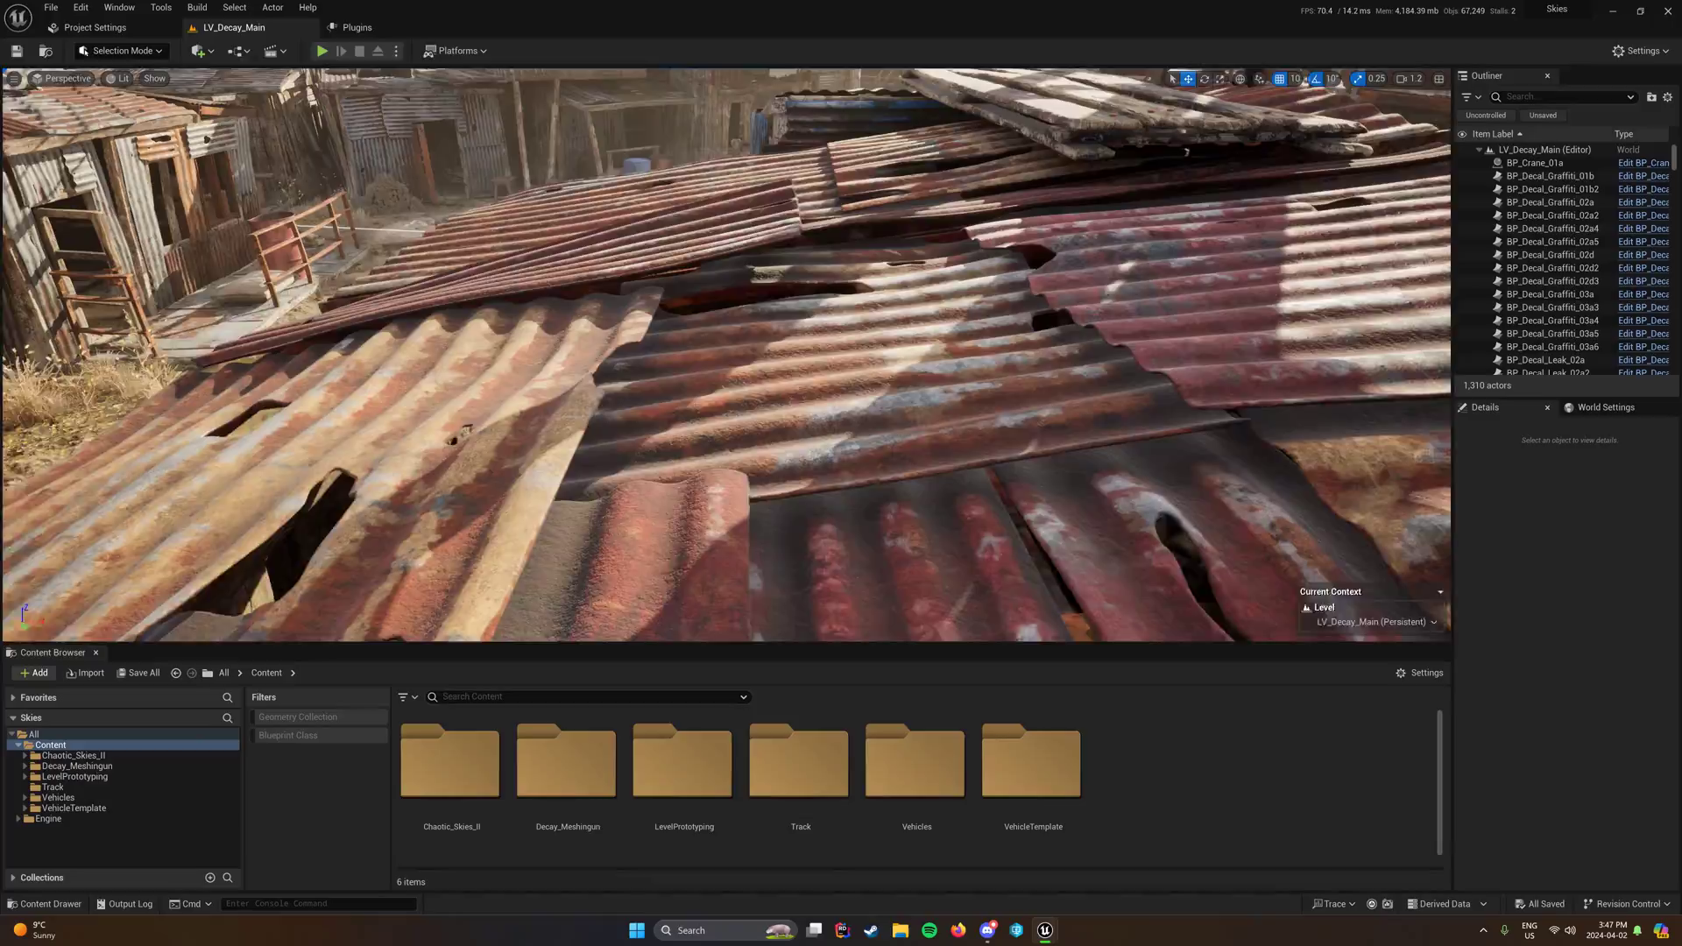
pyautogui.press('w')
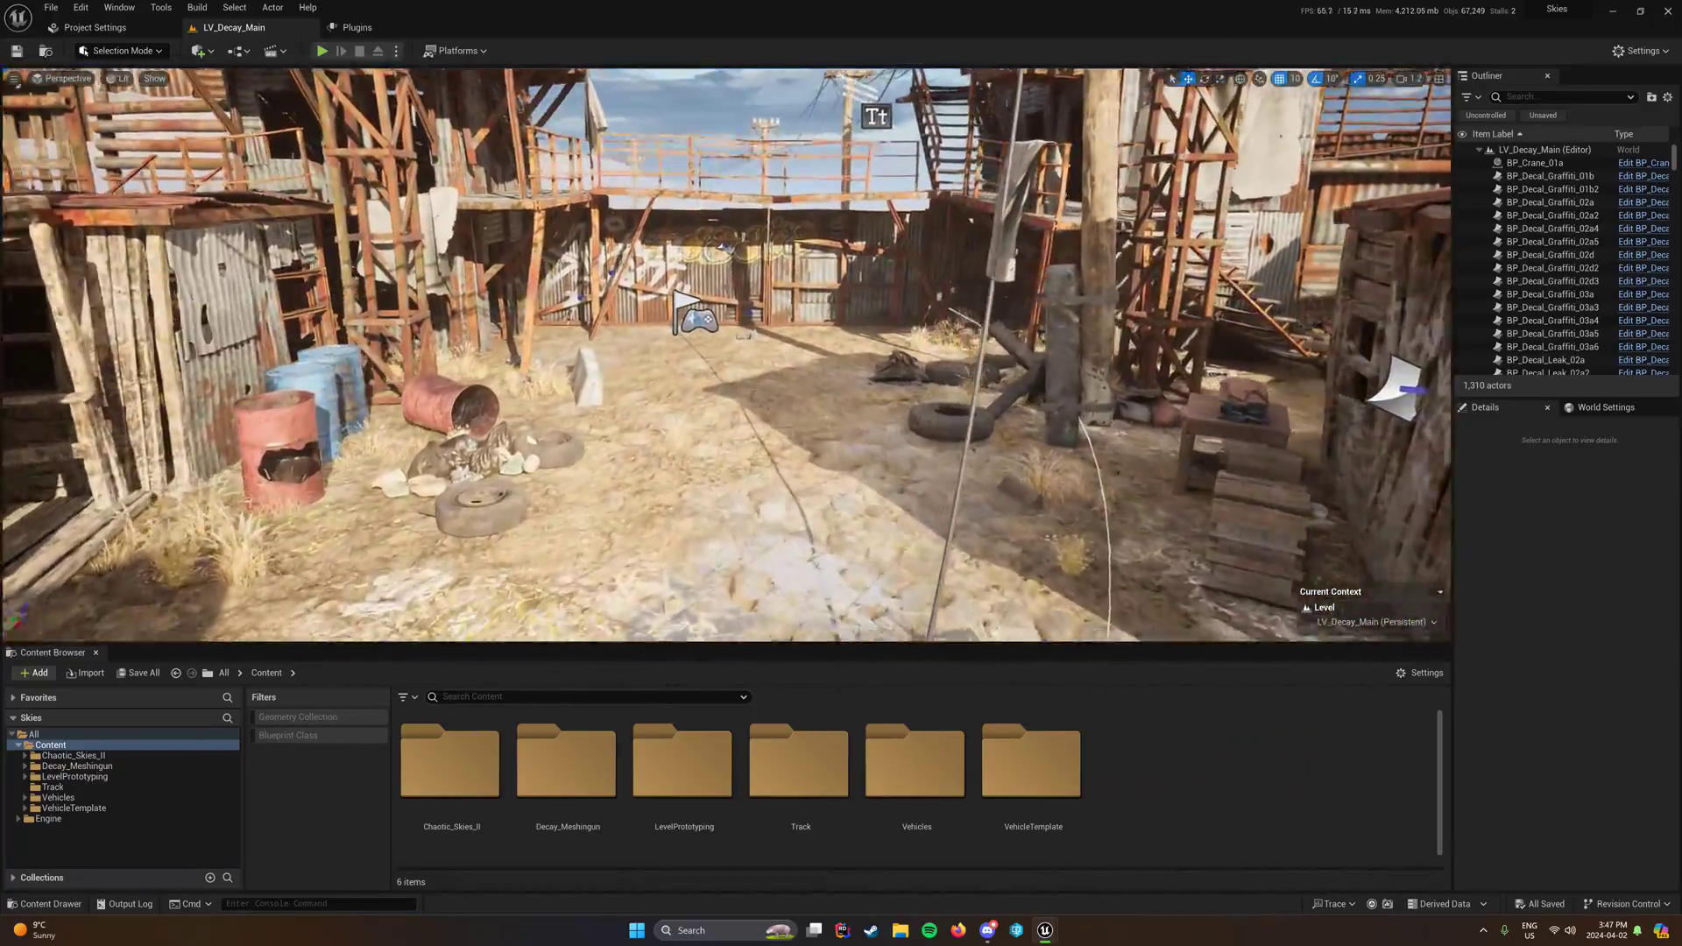
pyautogui.press('s')
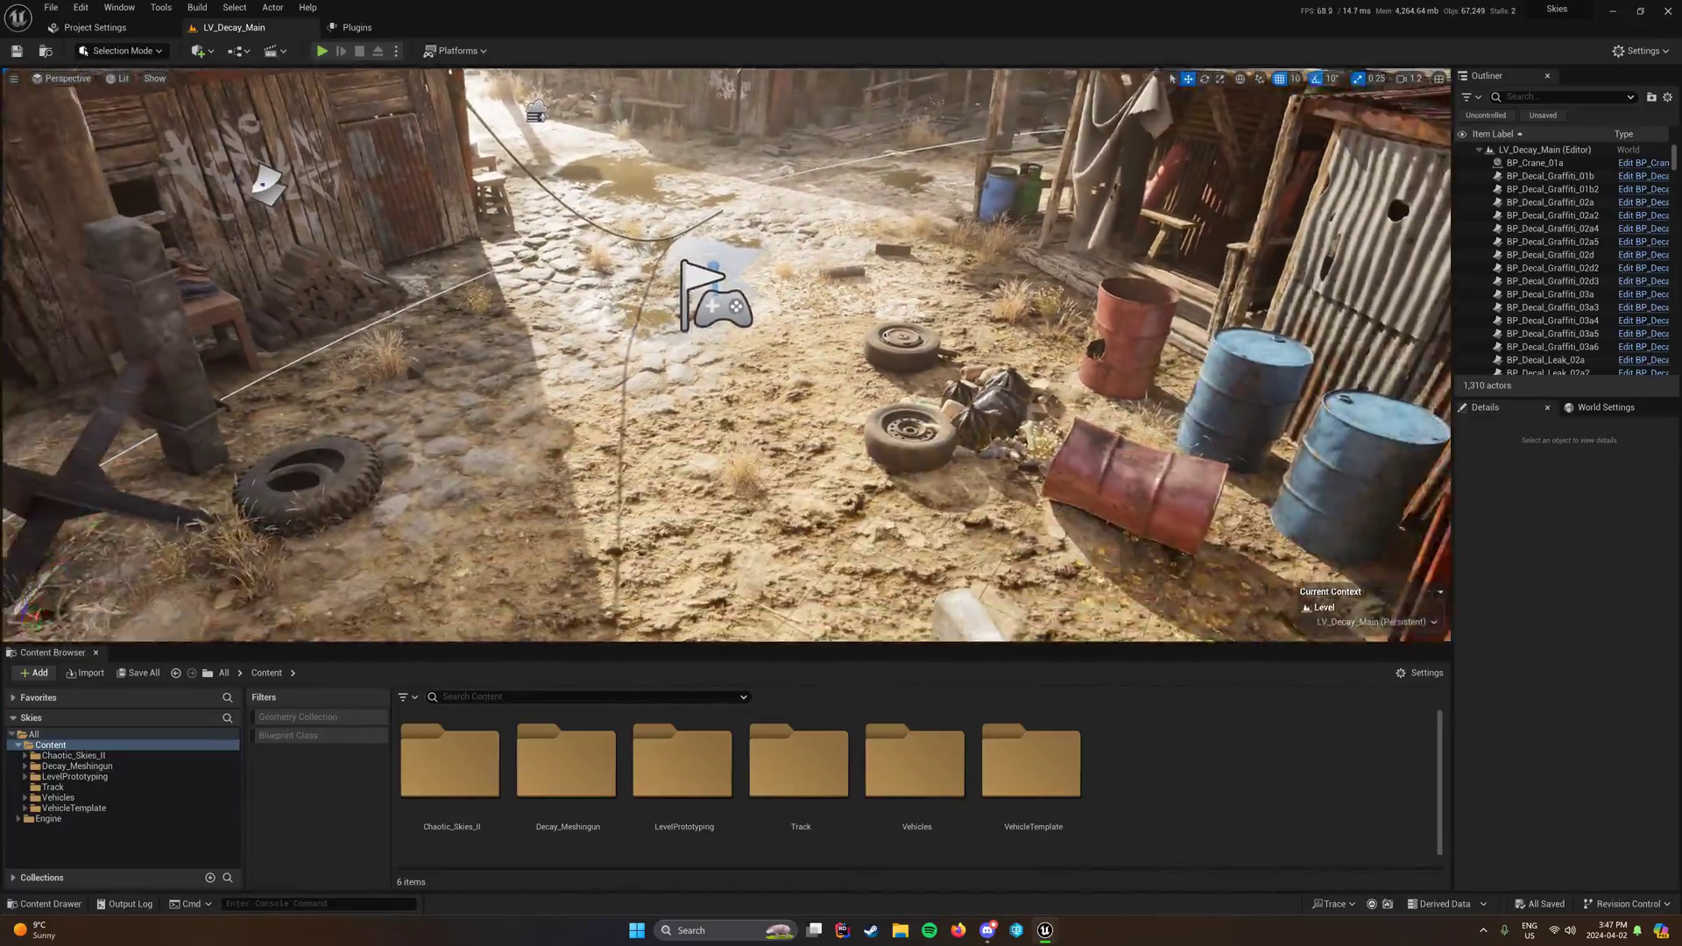
pyautogui.moveTo(886, 364); pyautogui.dragTo(886, 364, button='right')
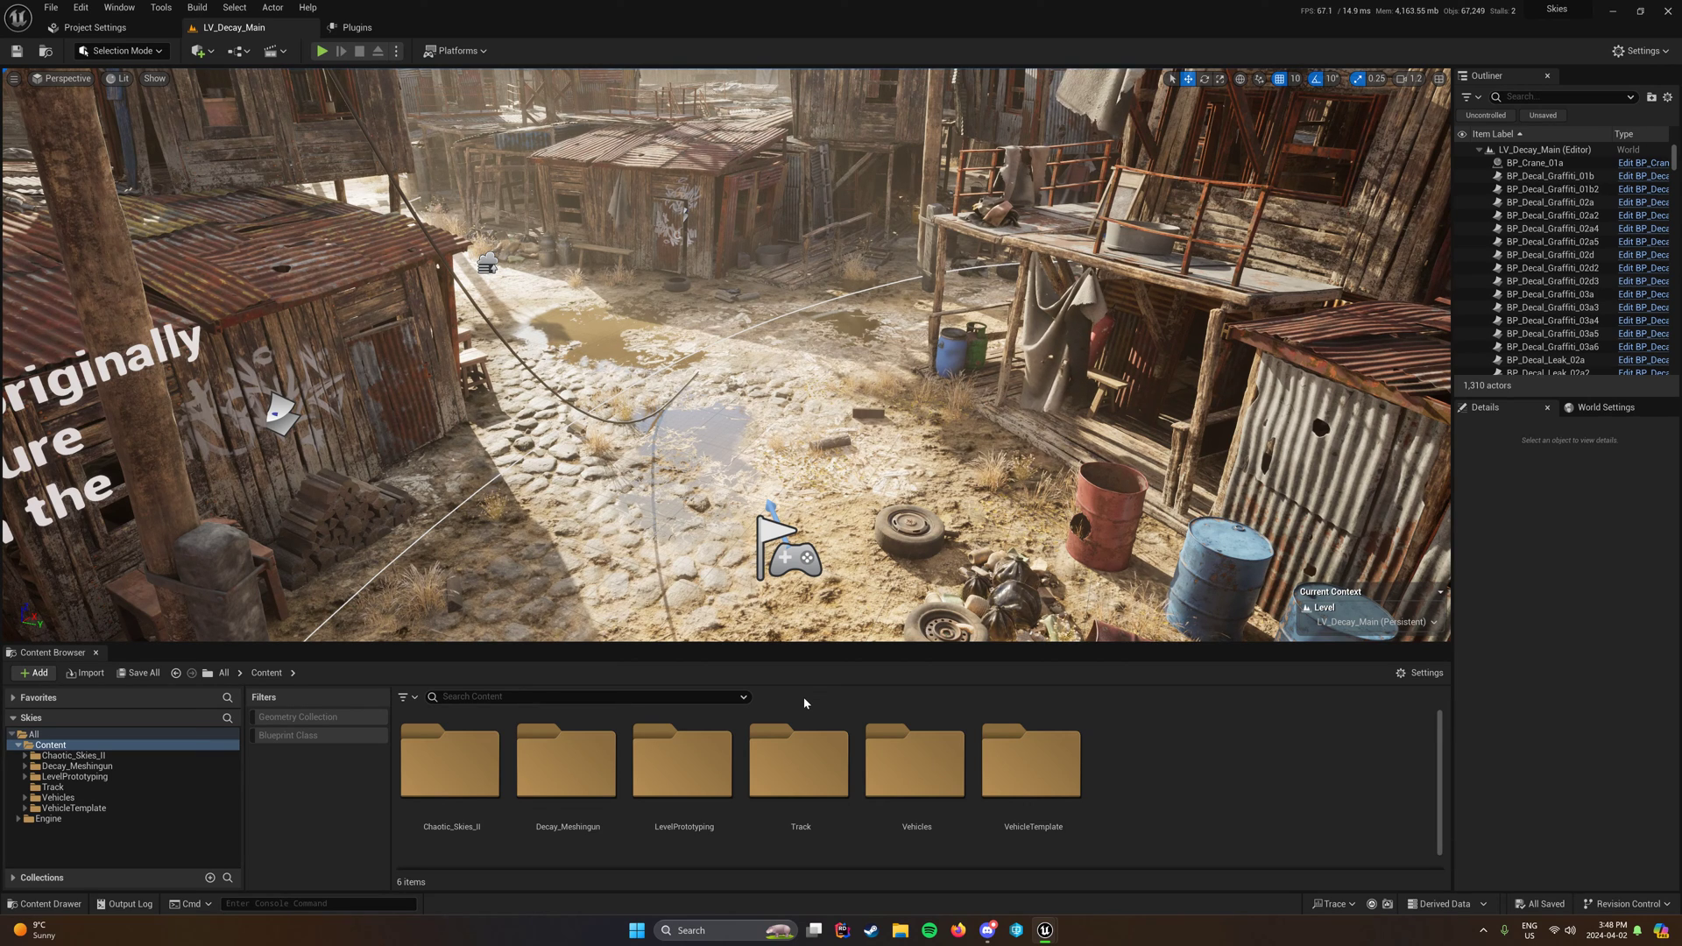
# Step: Open the Decay_Meshingun/Environment/Mesh/Prop folder and enlarge the asset browsing area
pyautogui.doubleClick(580, 777)
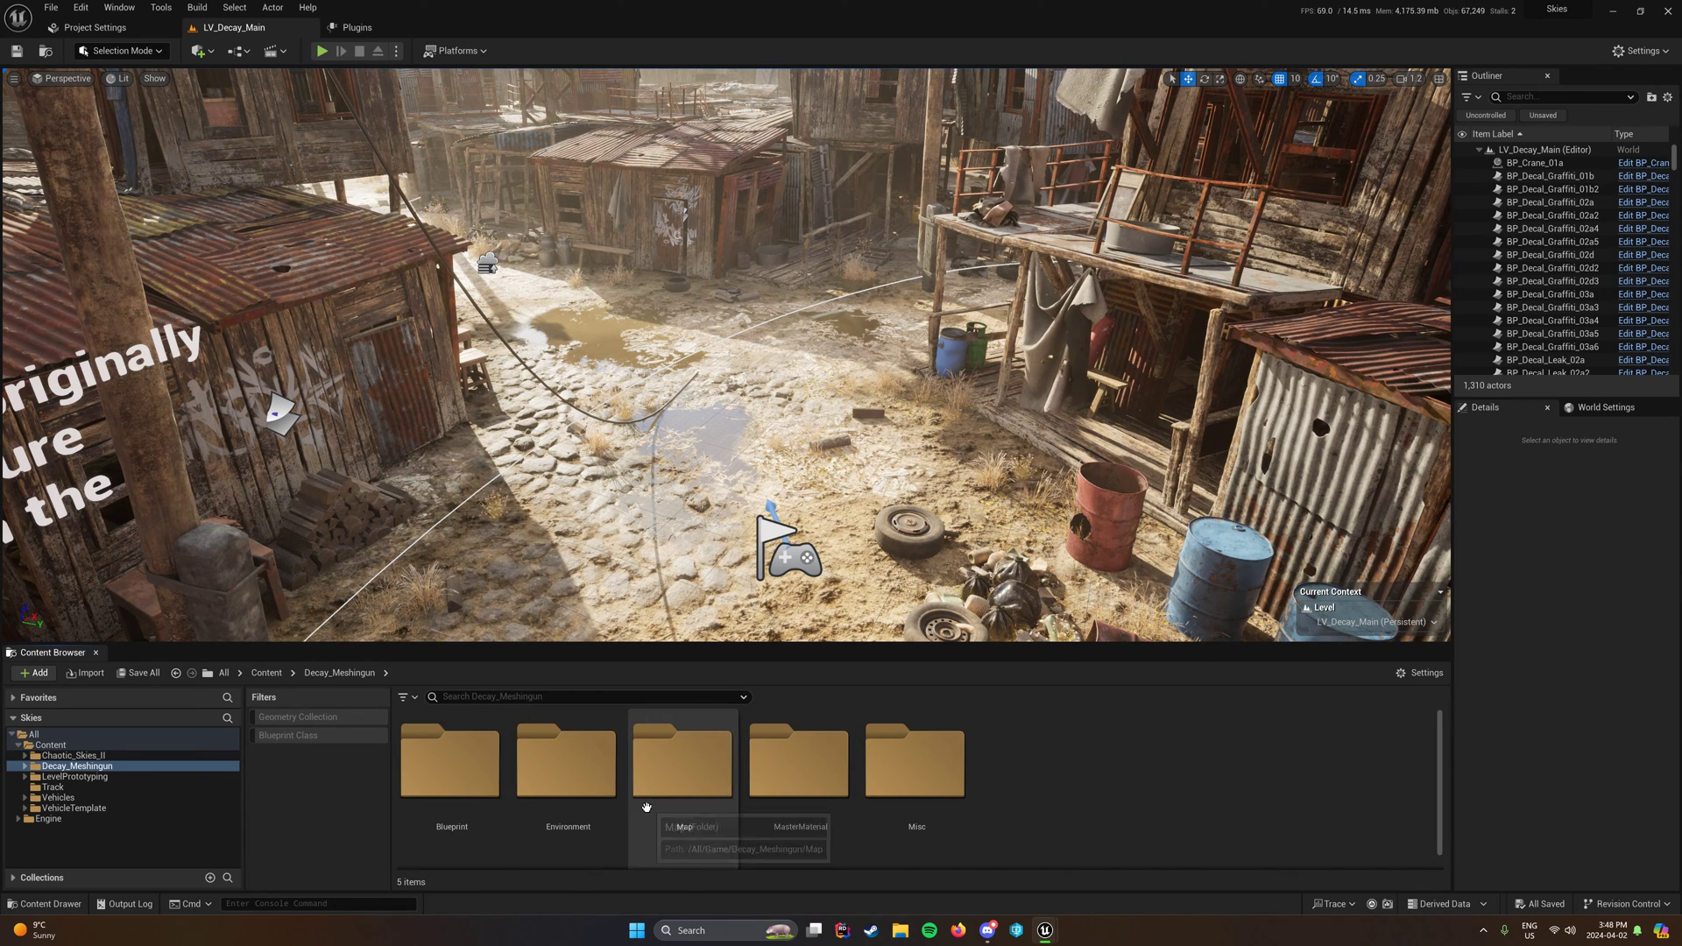
pyautogui.click(588, 784)
pyautogui.doubleClick(587, 784)
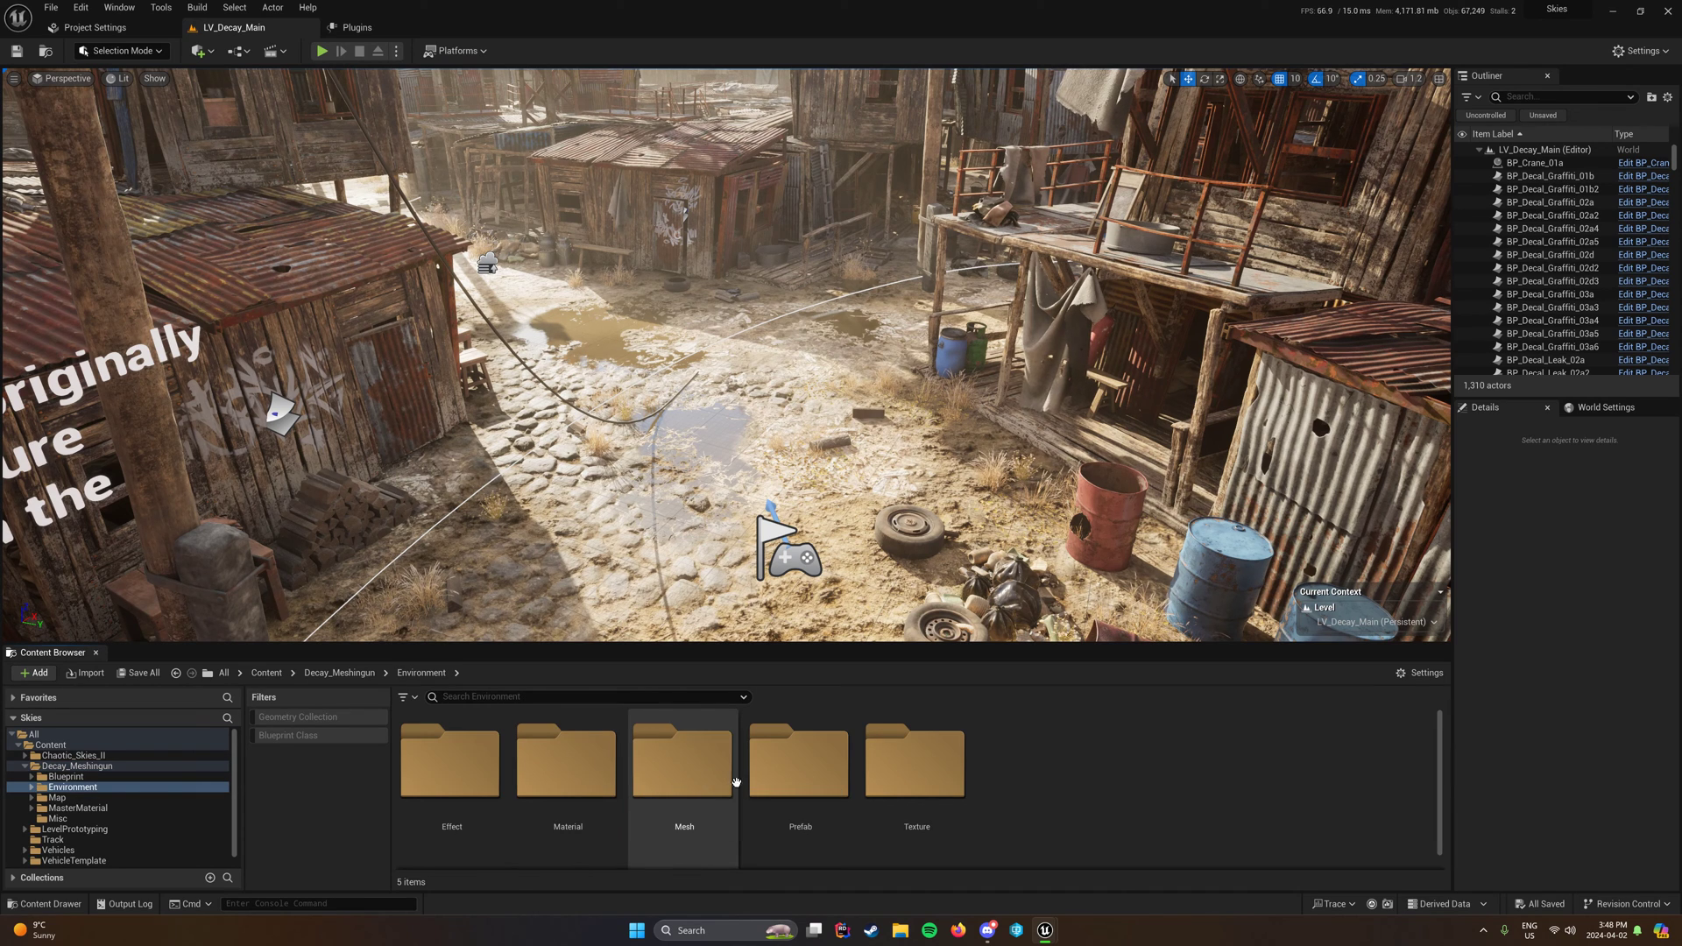
pyautogui.doubleClick(694, 787)
pyautogui.doubleClick(793, 767)
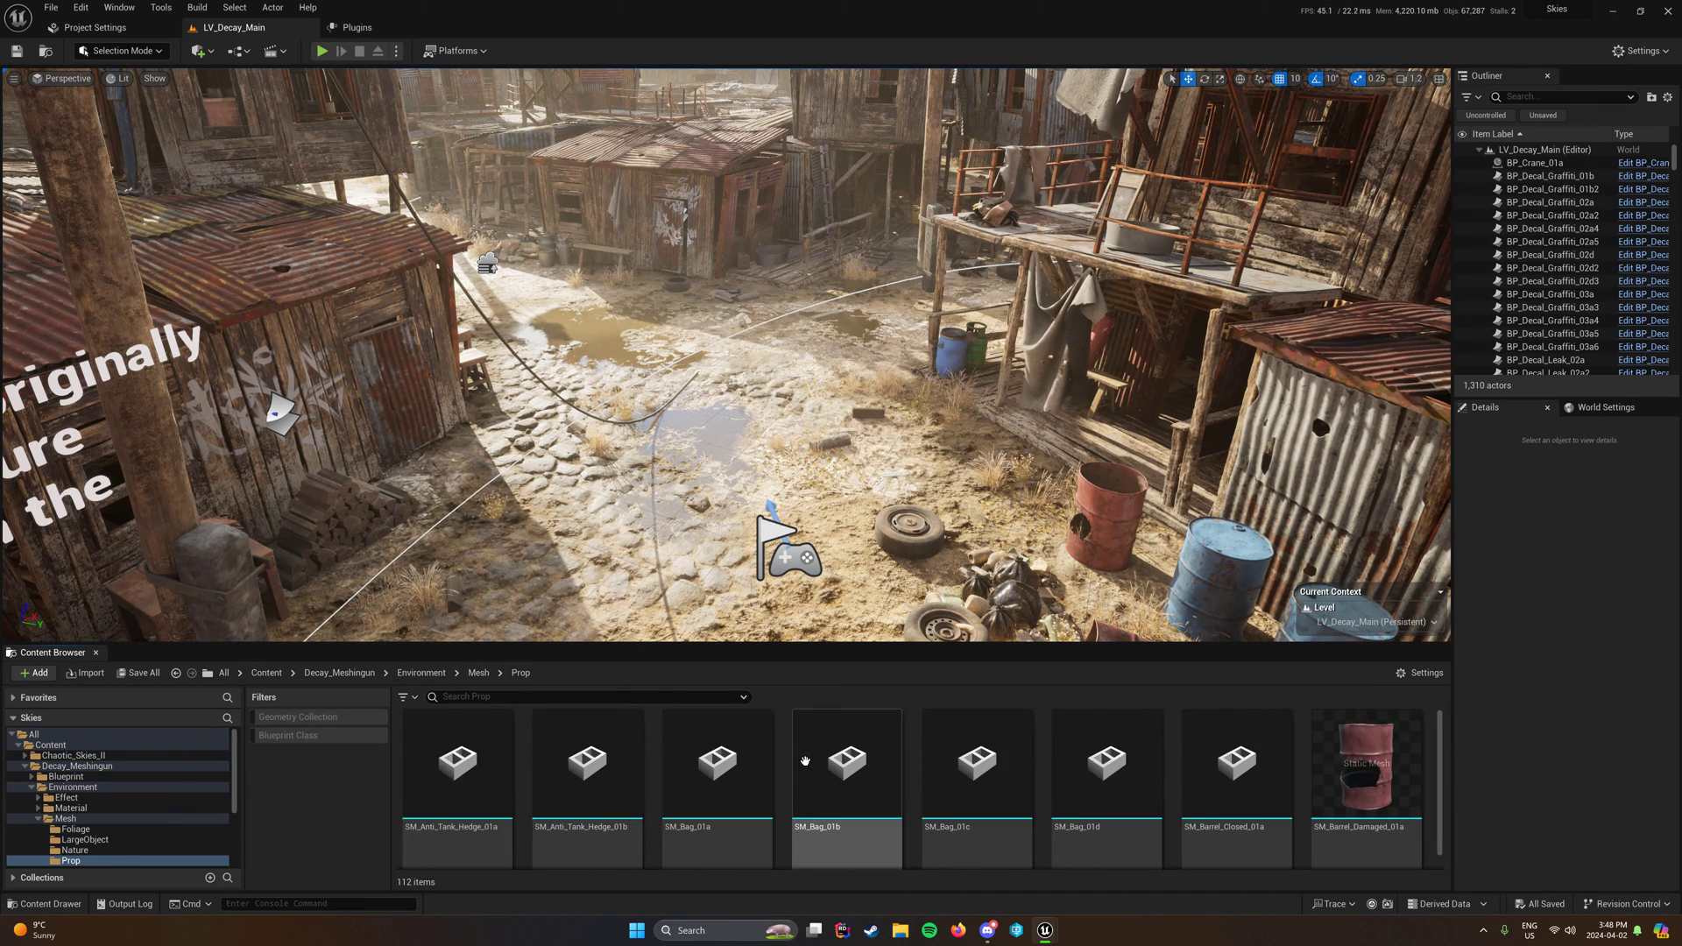
pyautogui.moveTo(797, 645); pyautogui.dragTo(797, 425)
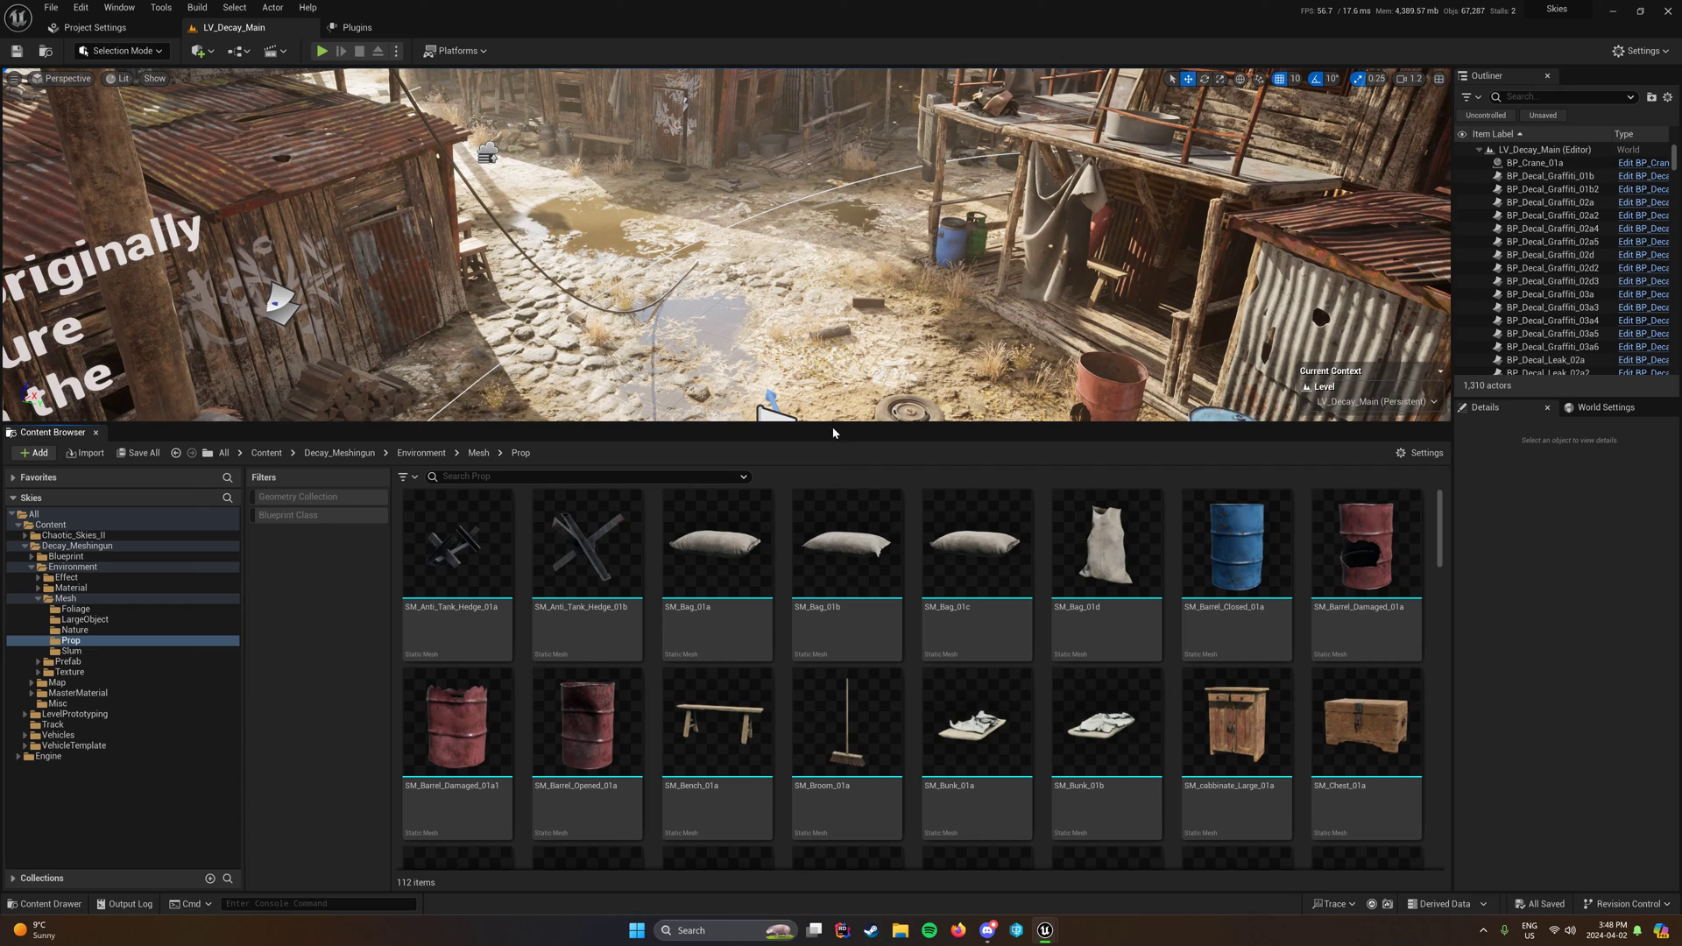
# Step: Open the SM_Concrete_Barrier_01c static mesh, inspect it up close, and return to the LV_Decay_Main level
pyautogui.scroll(-3, 863, 681)
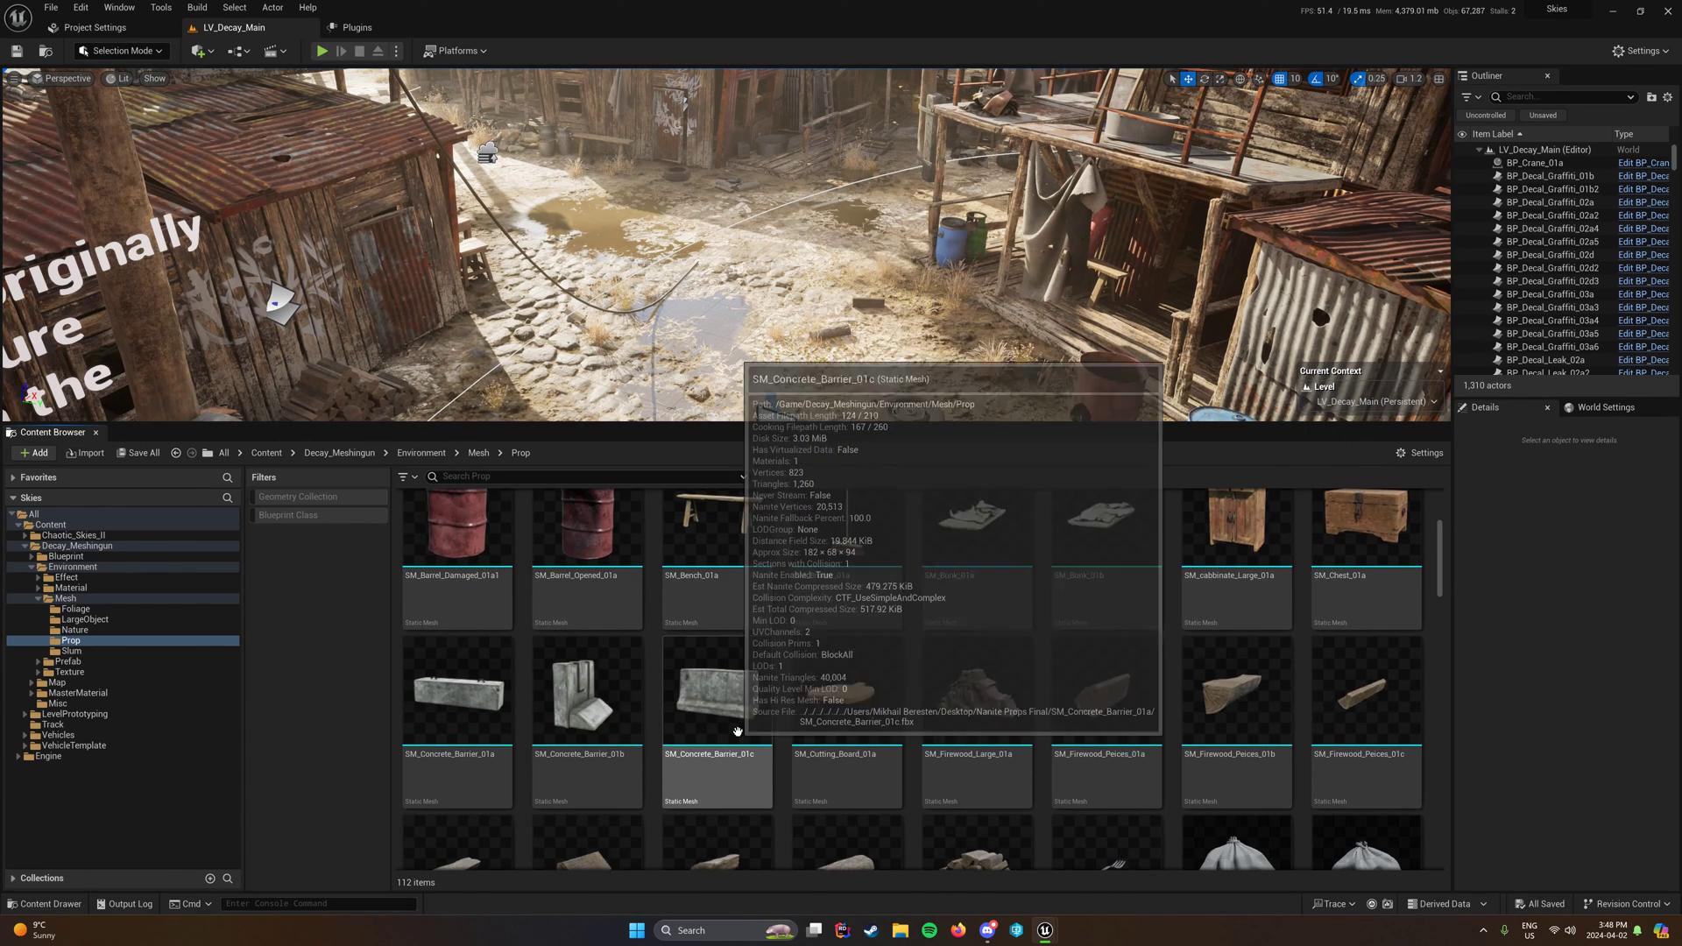
pyautogui.click(730, 704)
pyautogui.doubleClick(731, 703)
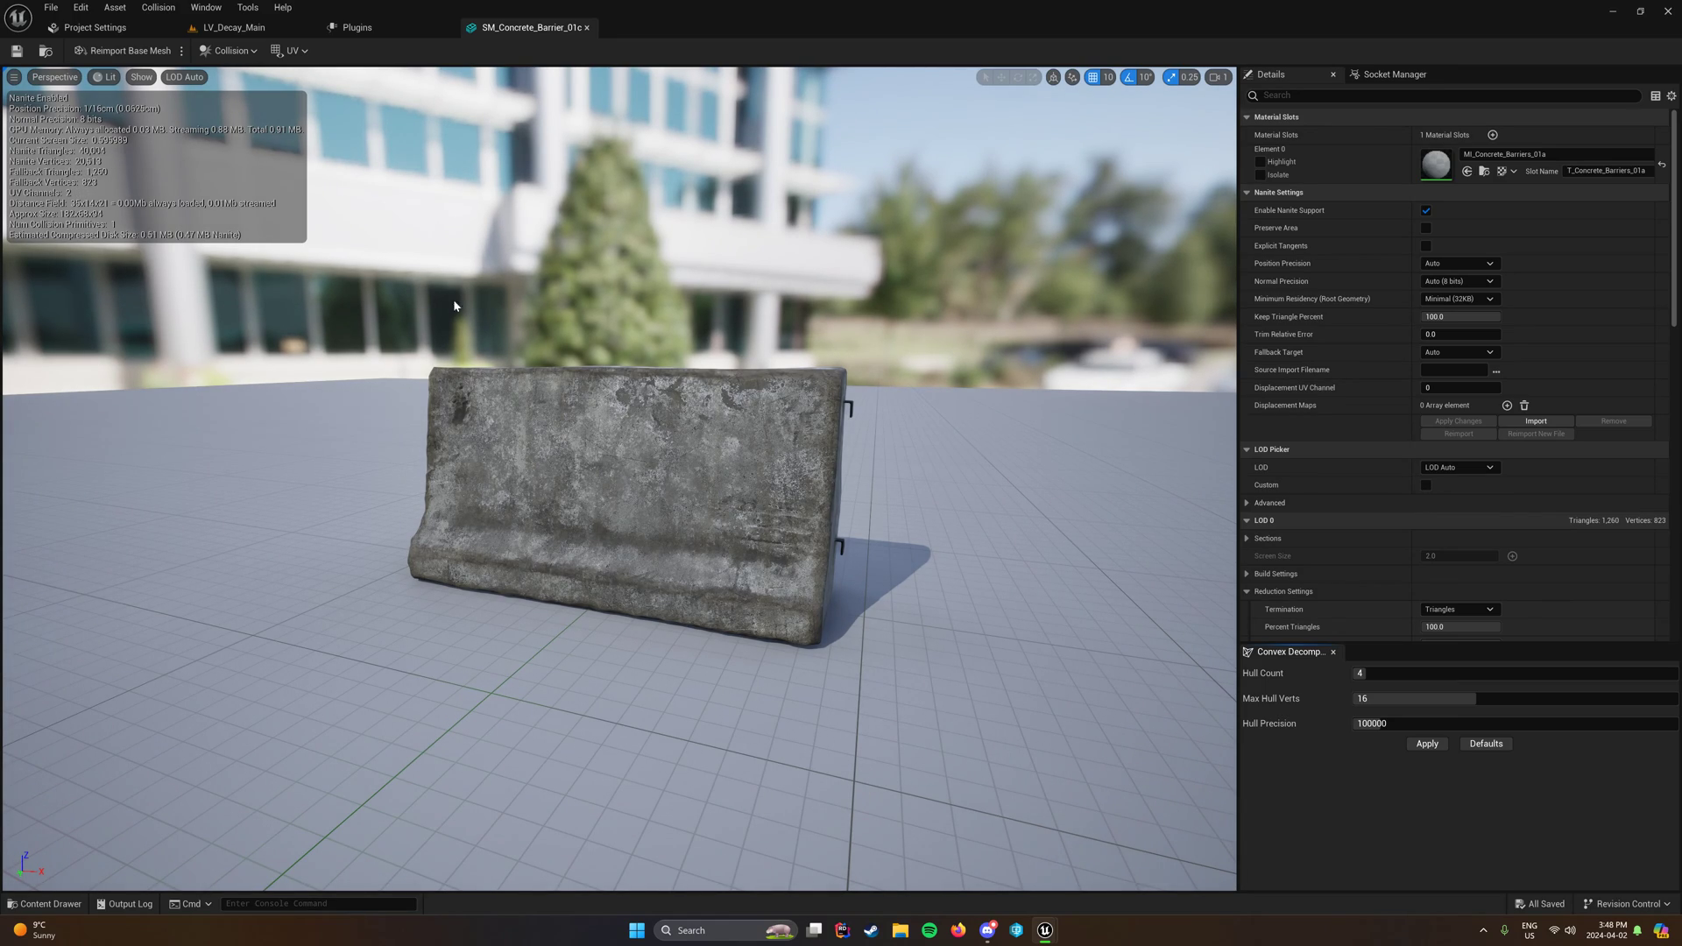
pyautogui.moveTo(453, 301)
pyautogui.mouseDown(button='right')
pyautogui.moveTo(657, 262)
pyautogui.moveTo(841, 105)
pyautogui.moveTo(731, 299)
pyautogui.moveTo(473, 298)
pyautogui.mouseUp(button='right')
pyautogui.press('w')
pyautogui.press('w')
pyautogui.press('s')
pyautogui.click(587, 27)
pyautogui.click(234, 27)
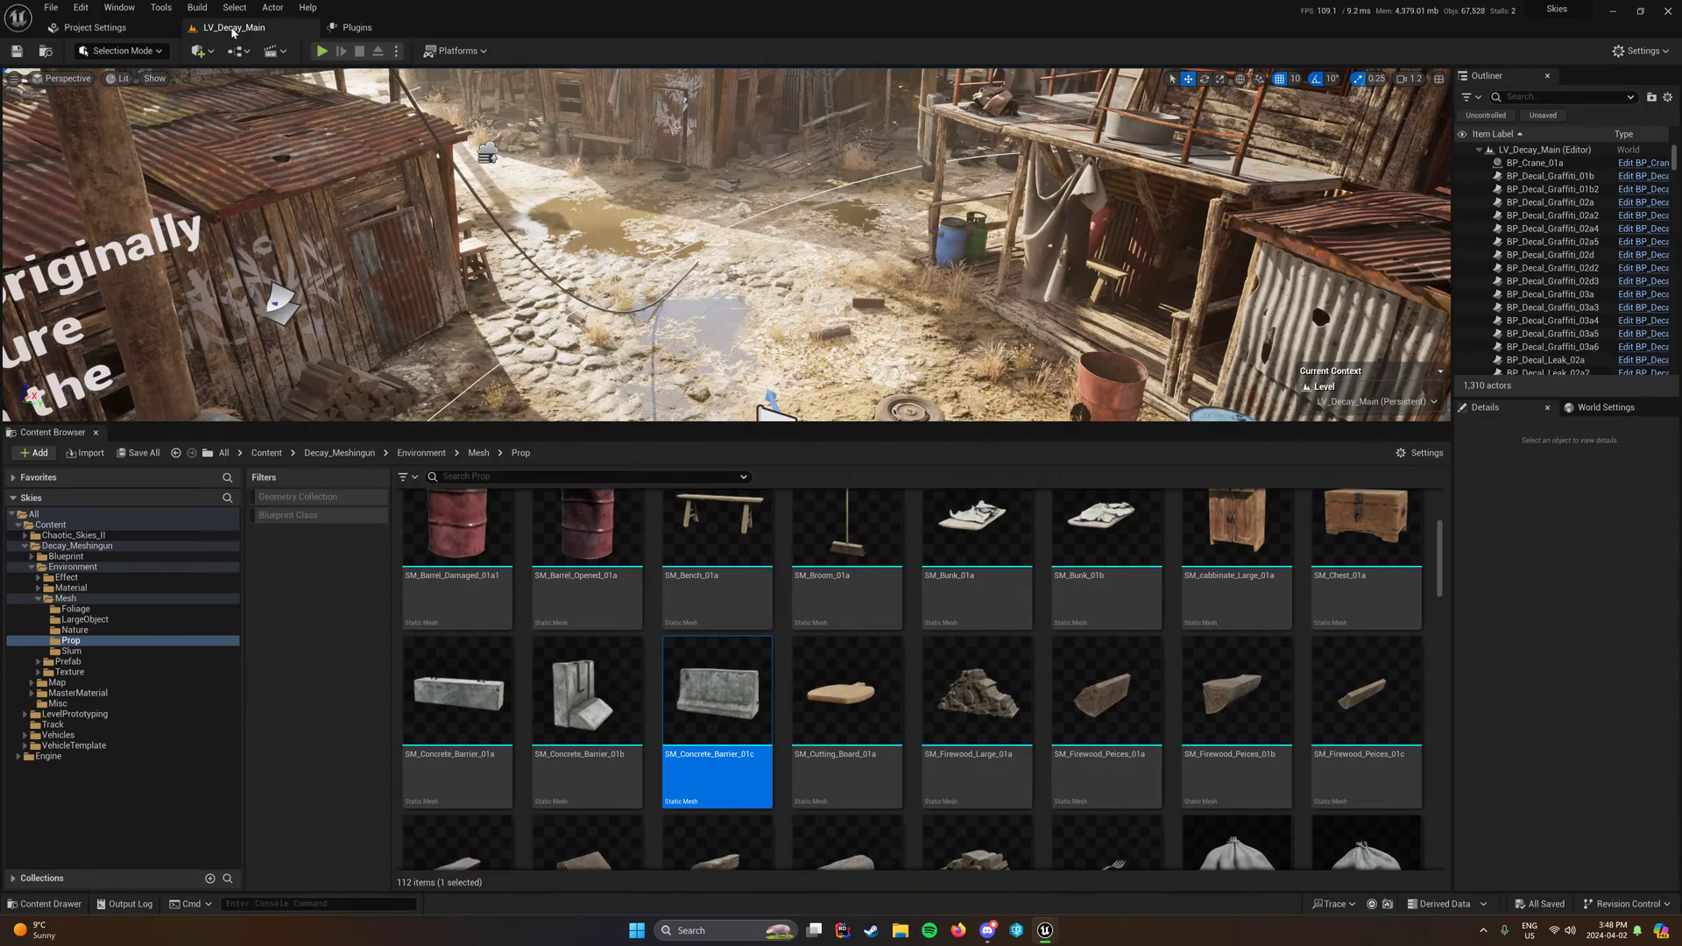
# Step: Migrate SM_Concrete_Barrier_01c with its dependencies to the Content folder of the OptimizePlayground project
pyautogui.rightClick(764, 712)
pyautogui.moveTo(815, 511)
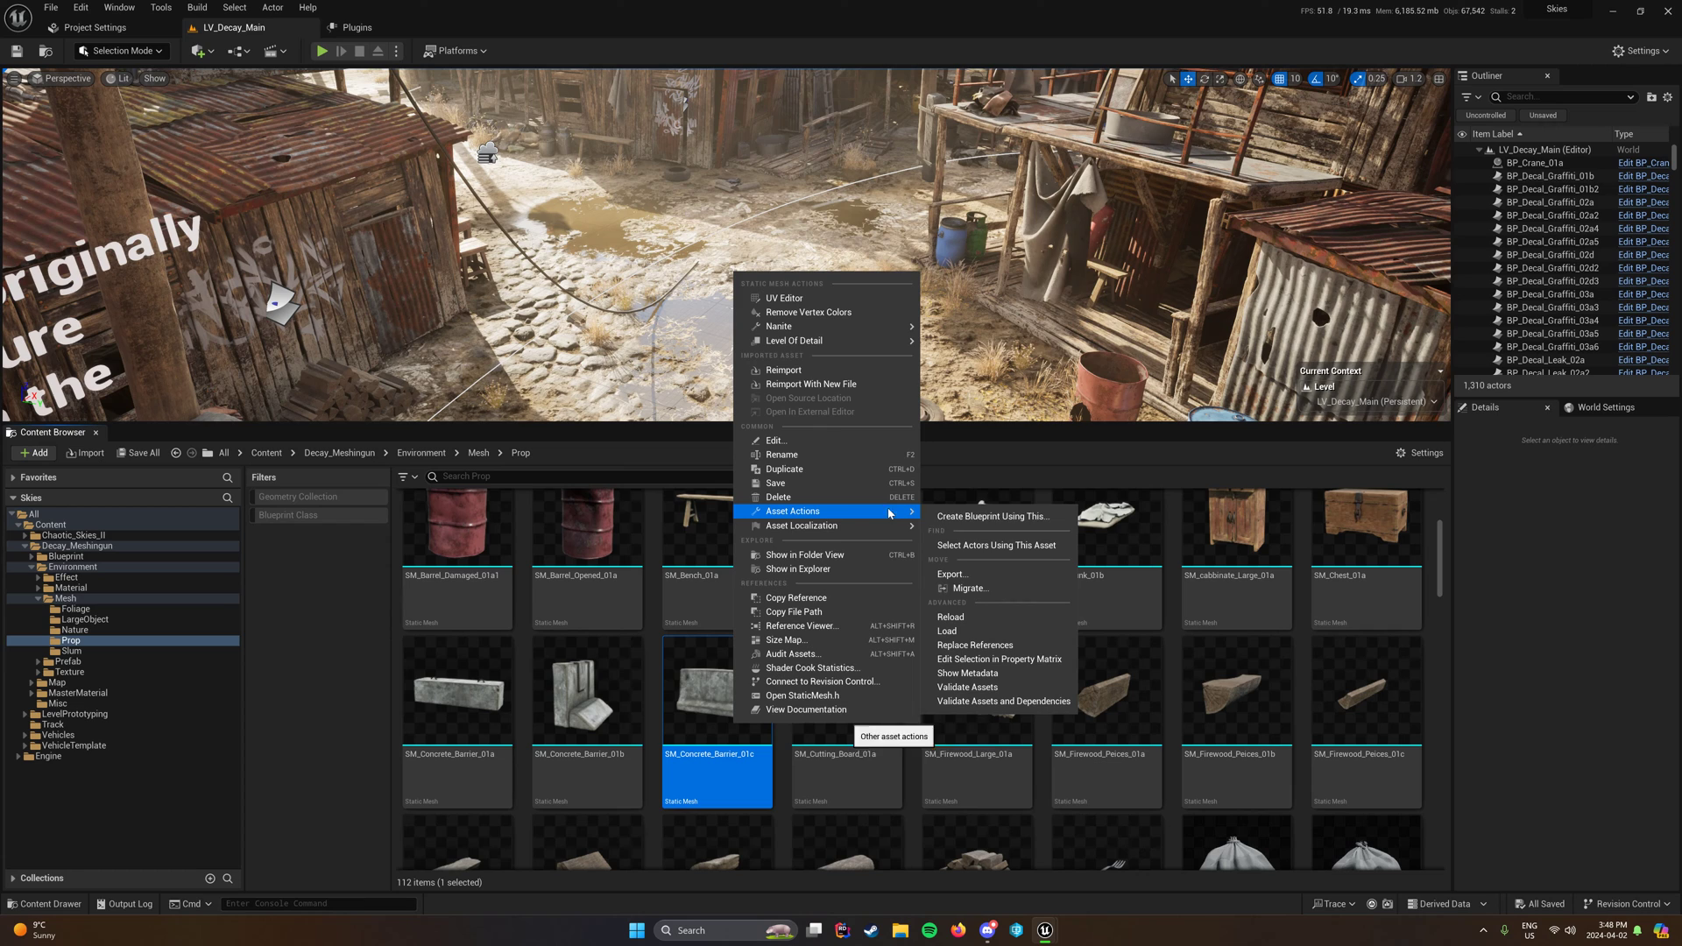
pyautogui.click(971, 590)
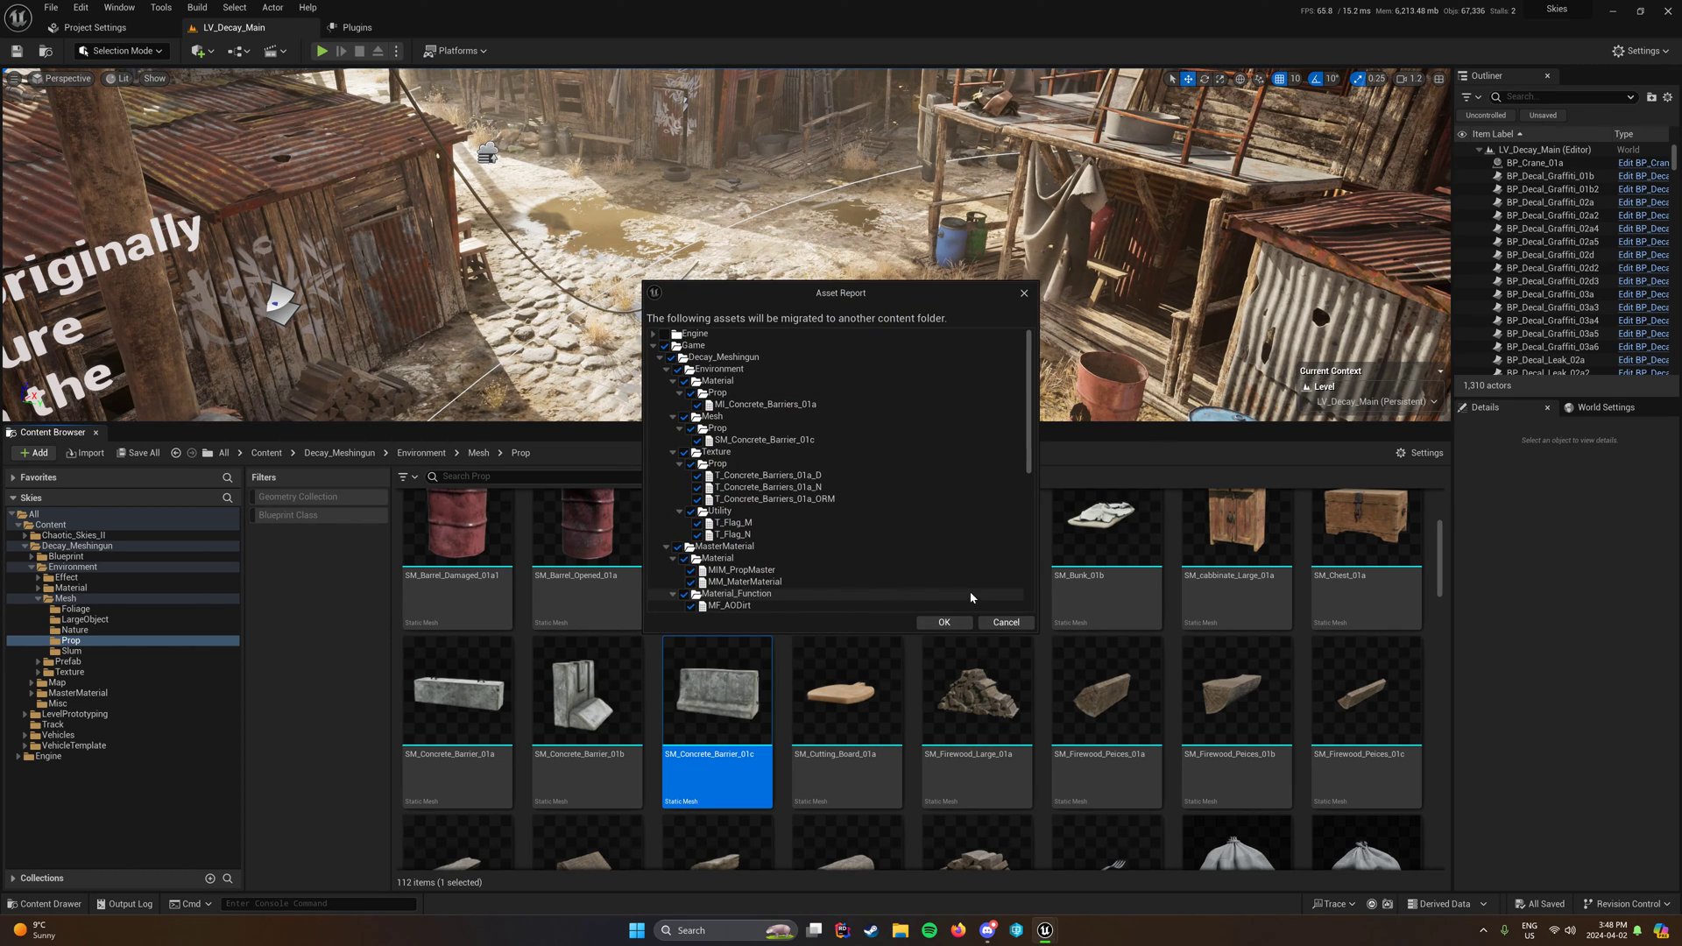
pyautogui.click(916, 584)
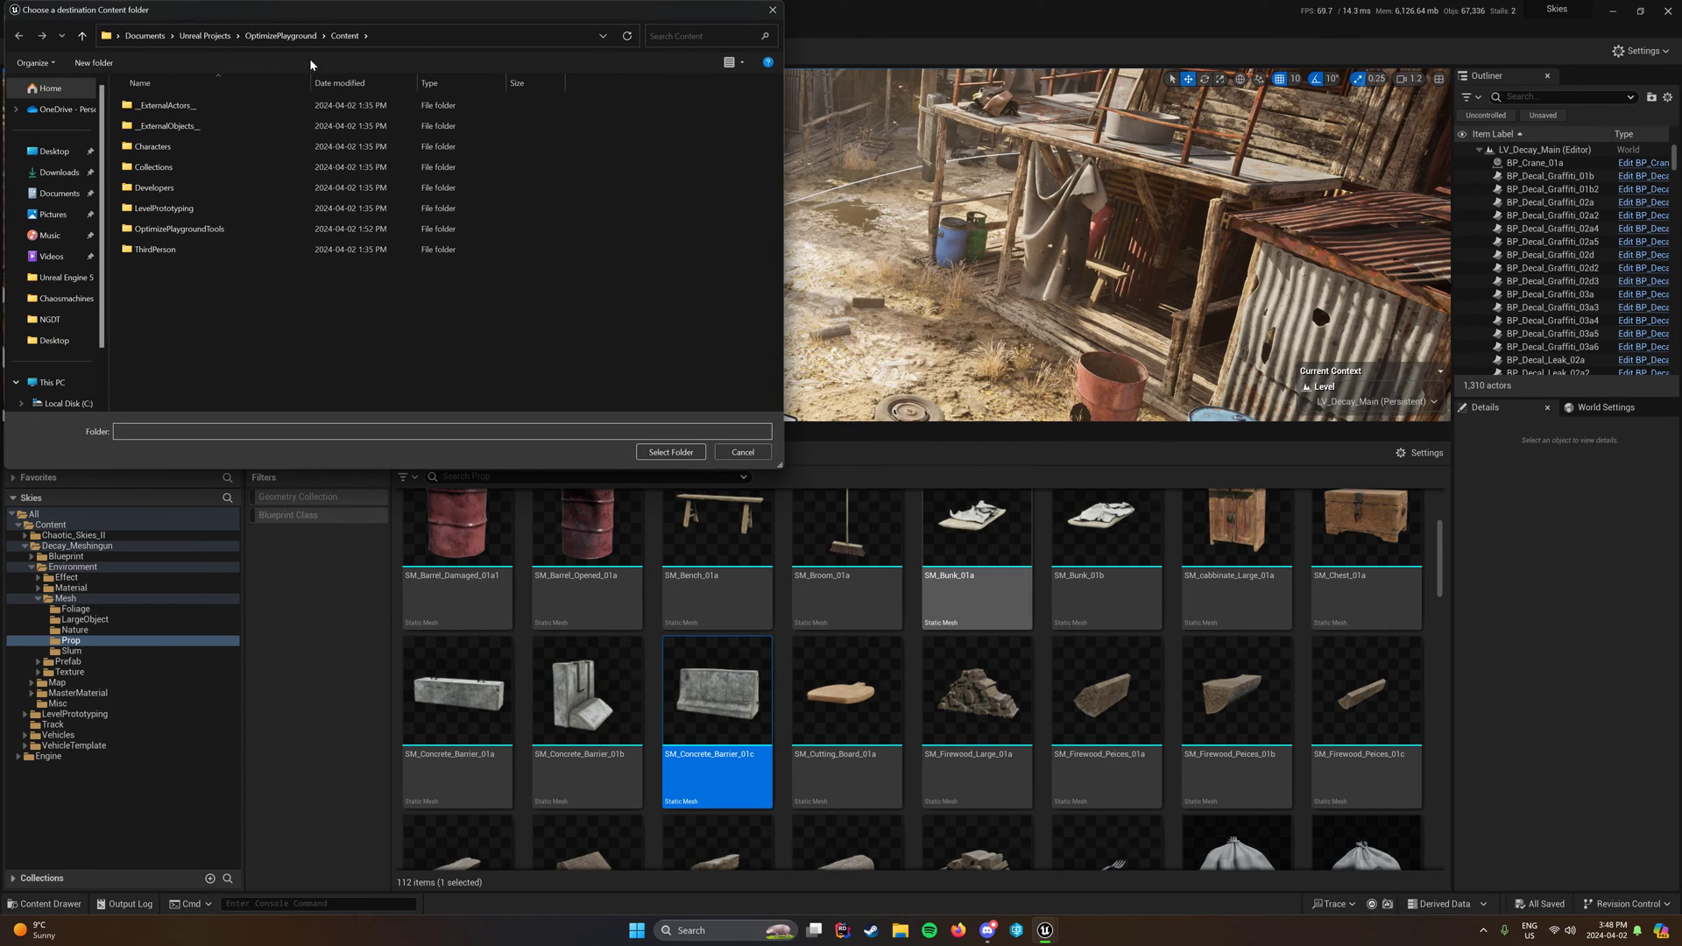
pyautogui.click(671, 452)
pyautogui.moveTo(1045, 930)
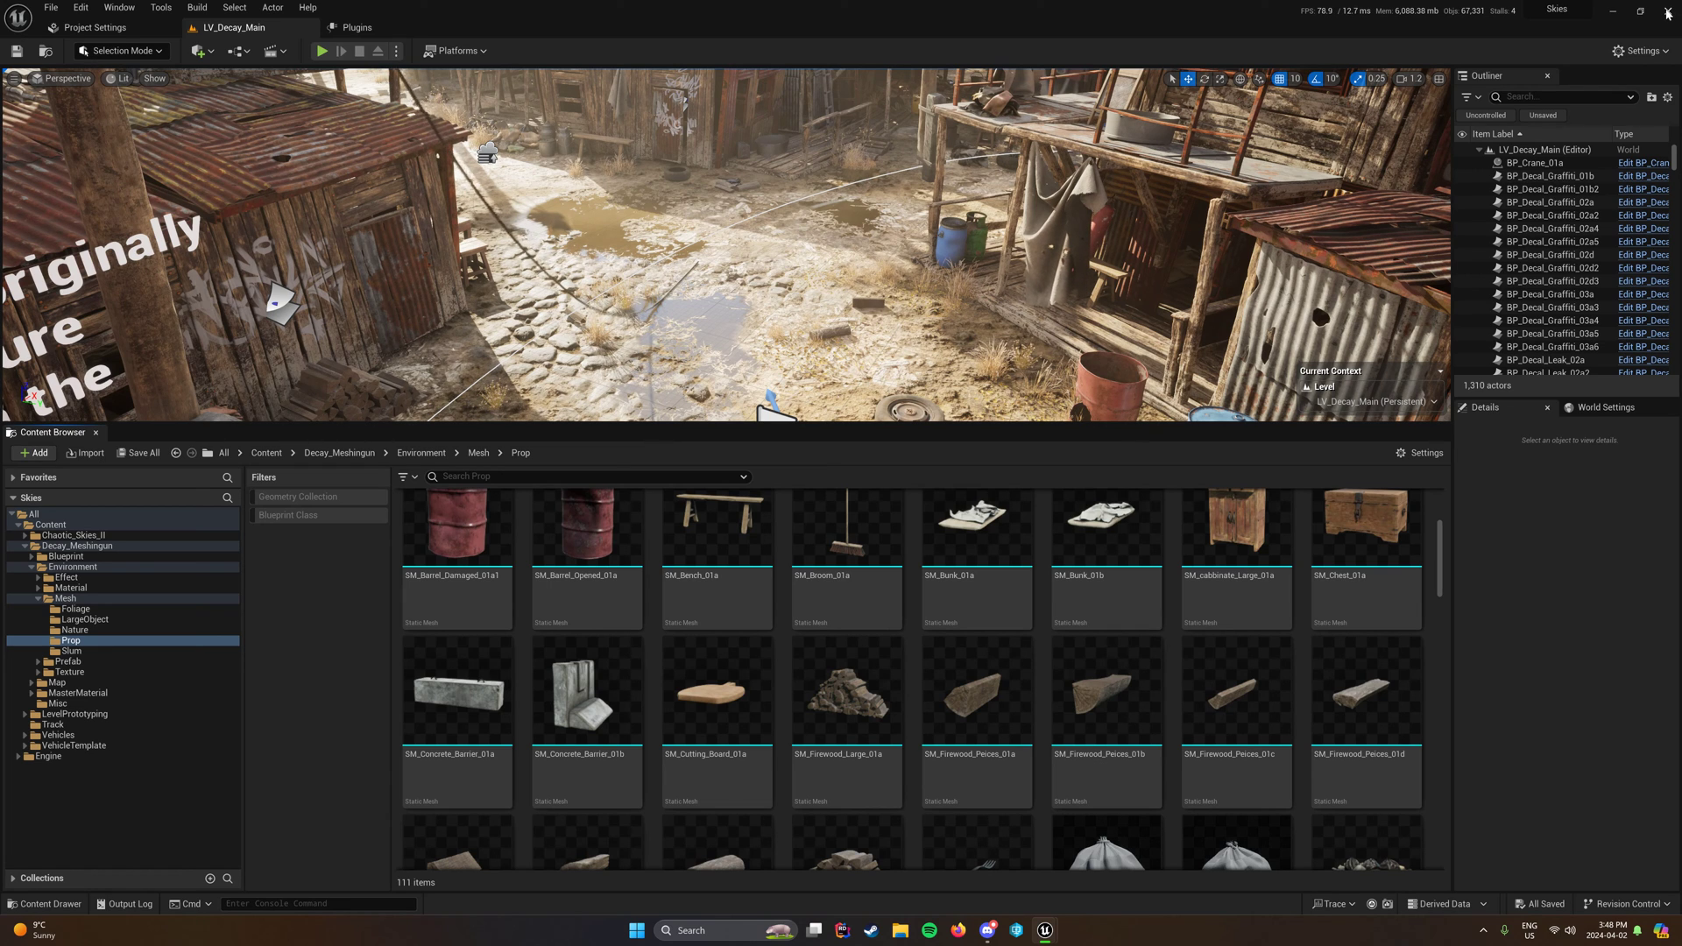
# Step: Switch to the Epic Games Launcher, launch the OptimizePlayground project from the library, close the launcher, and maximize the new editor
pyautogui.click(1617, 11)
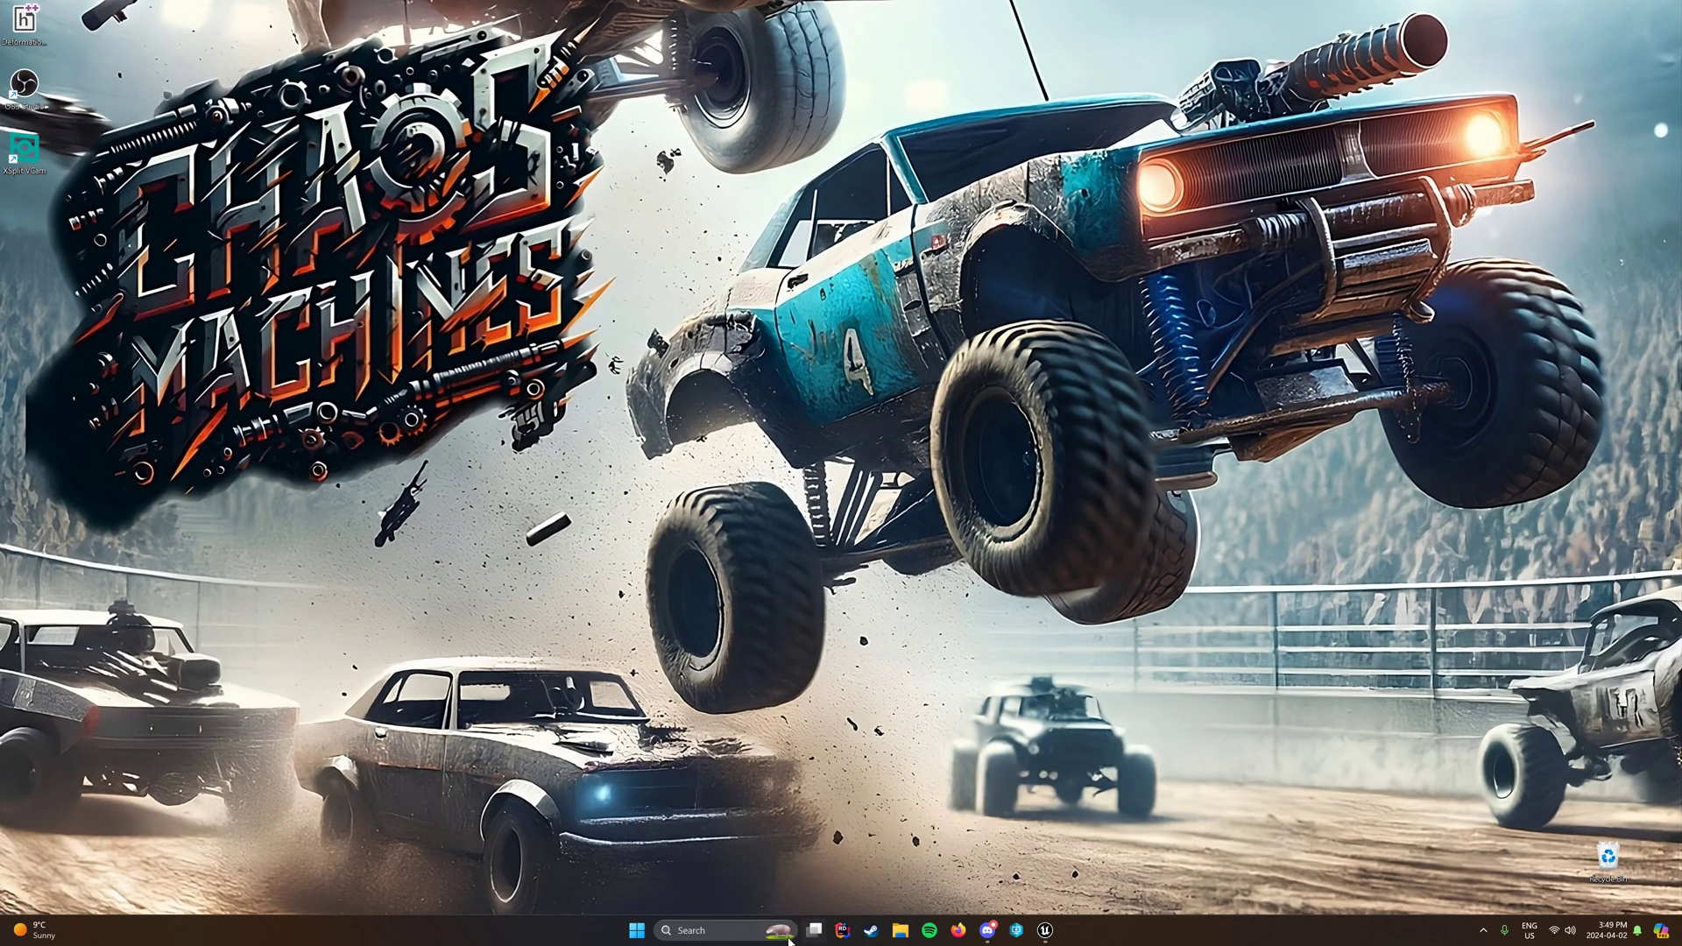
pyautogui.click(723, 934)
pyautogui.click(743, 667)
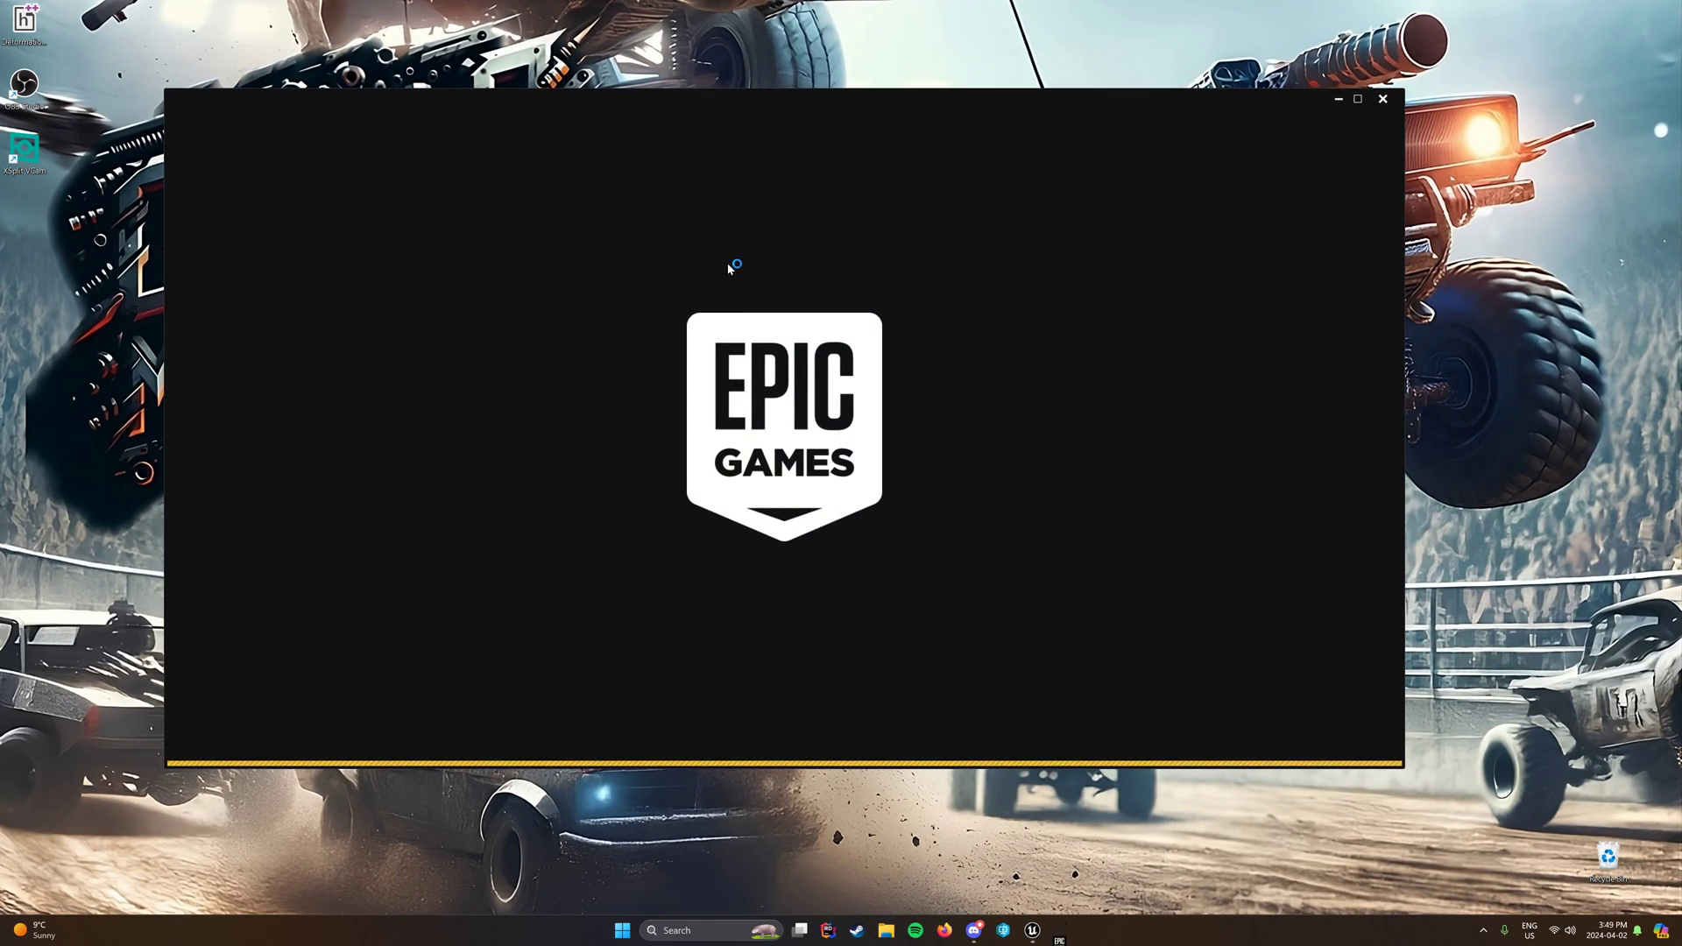
pyautogui.click(569, 127)
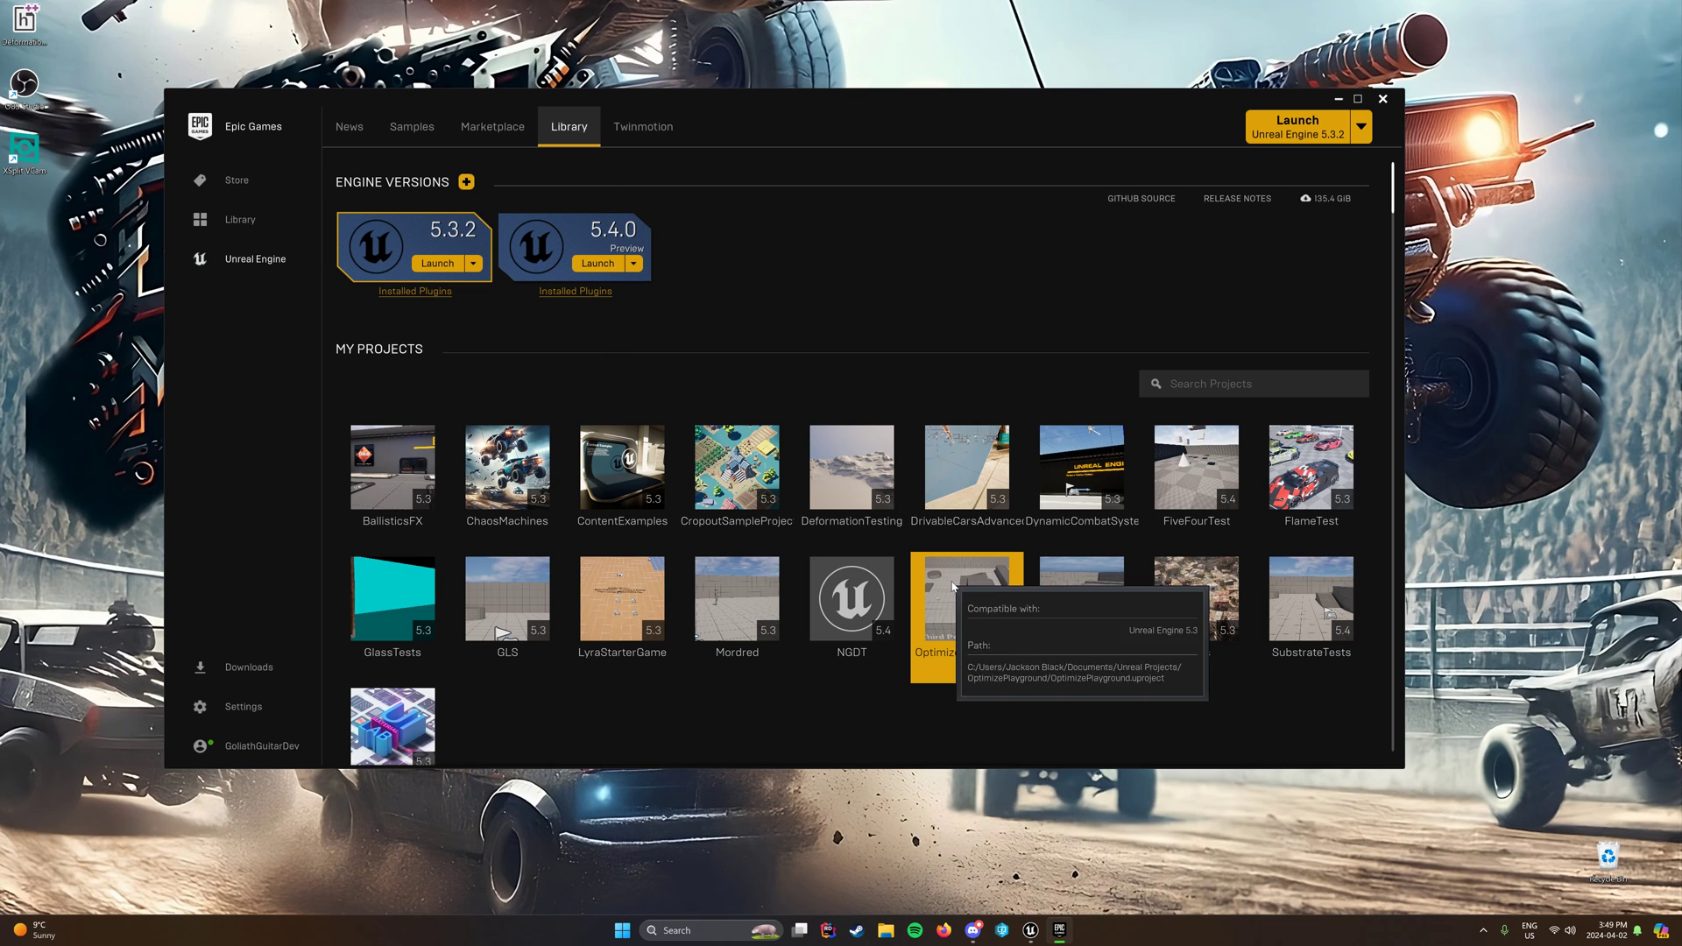
pyautogui.doubleClick(976, 588)
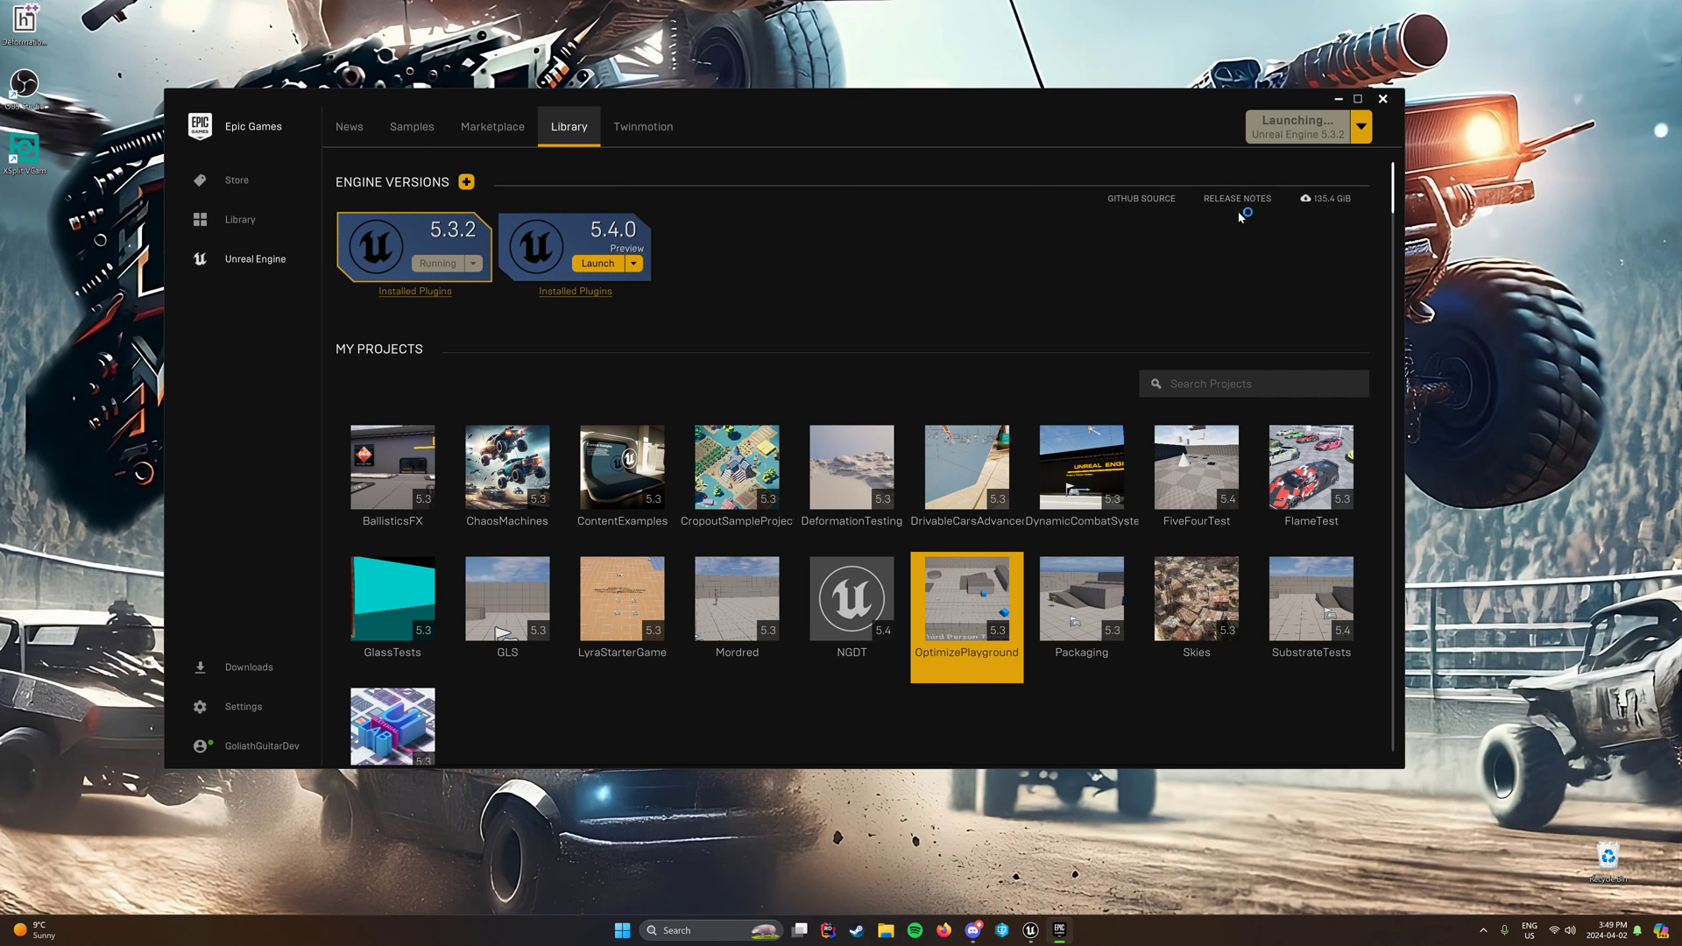
pyautogui.click(1385, 100)
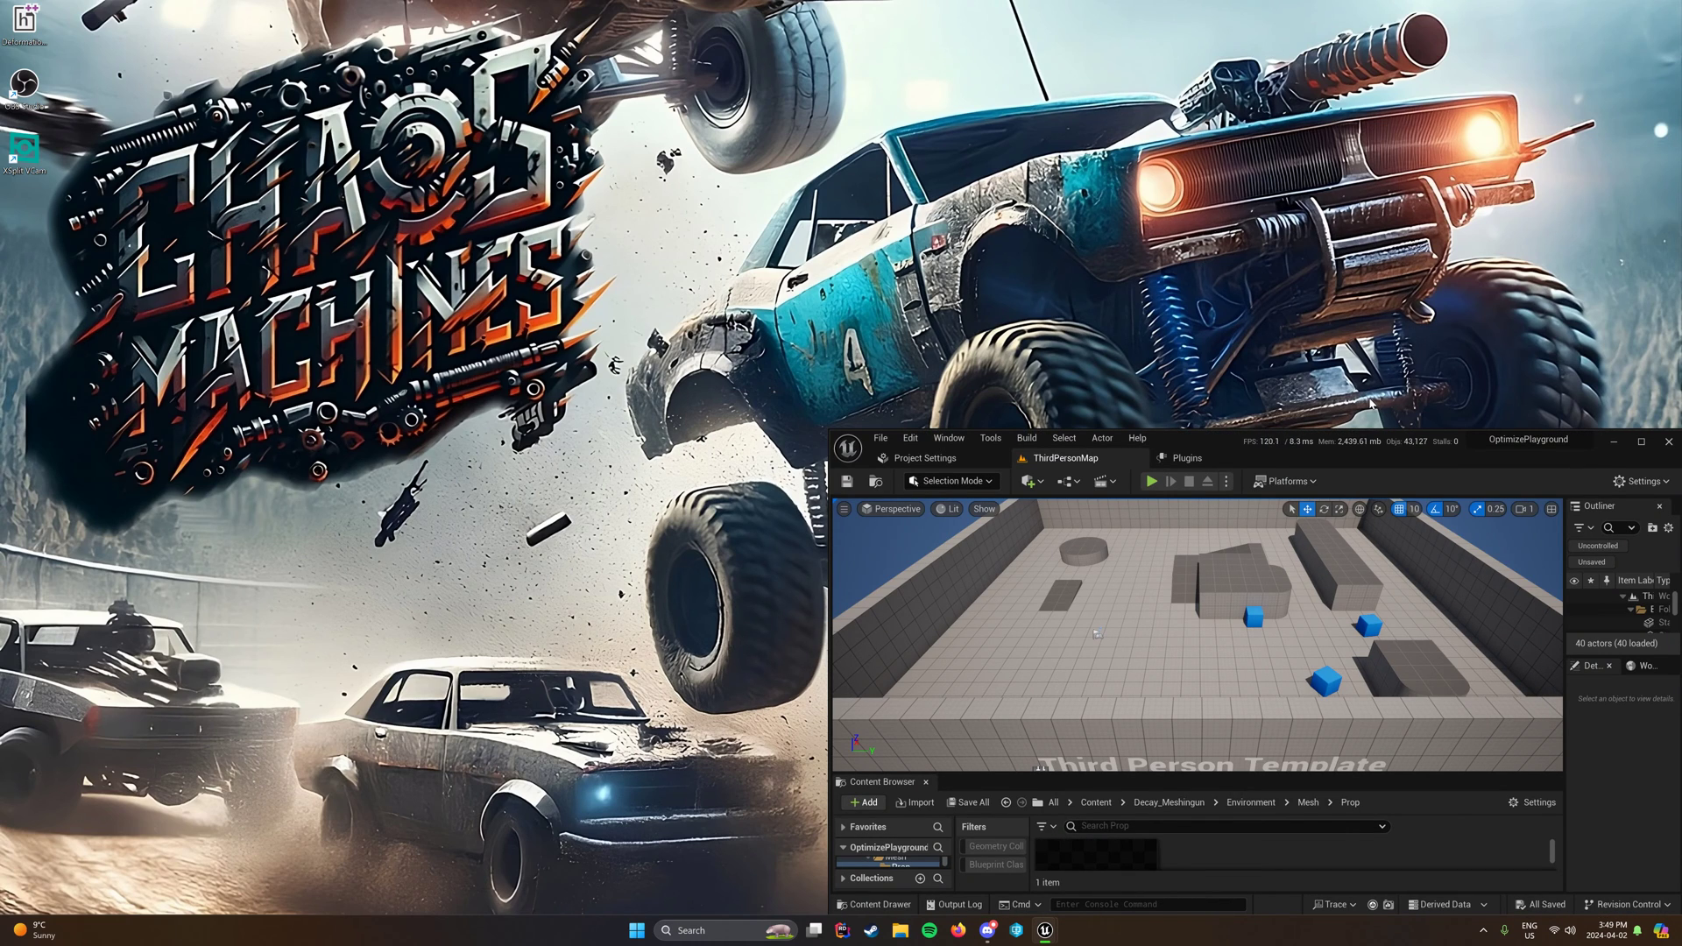
pyautogui.doubleClick(1353, 456)
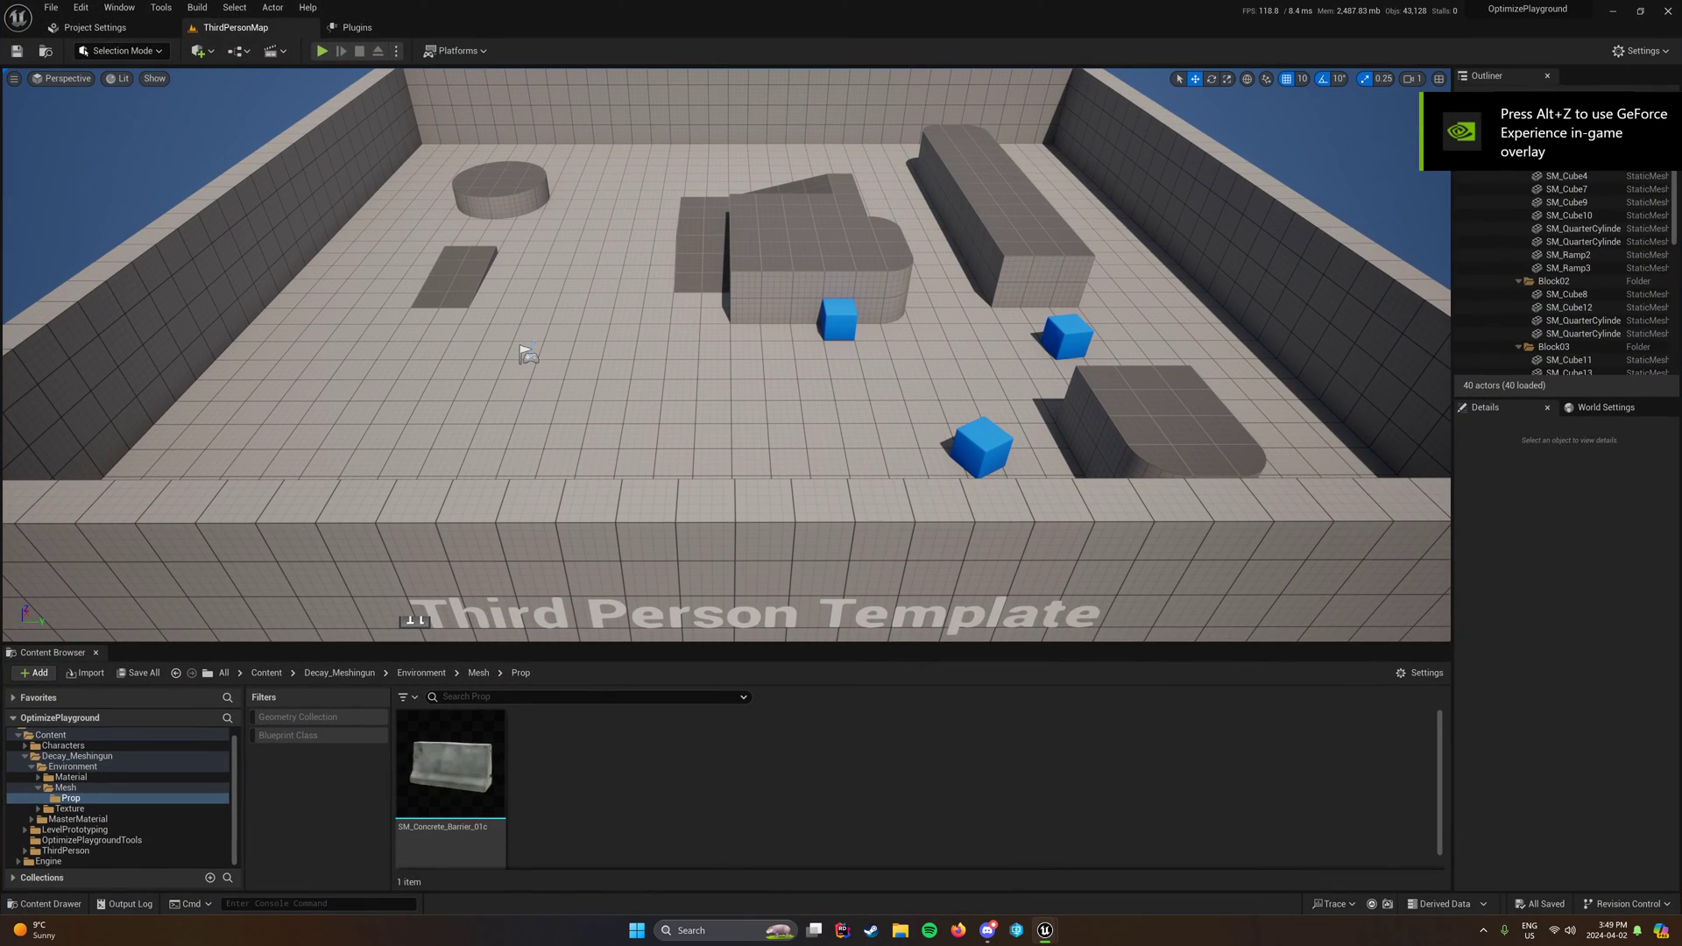
# Step: Look over the construction script of BP_ProceduralMeshGenerator in OptimizePlaygroundTools, close it, and return to ThirdPersonMap
pyautogui.click(267, 673)
pyautogui.doubleClick(792, 776)
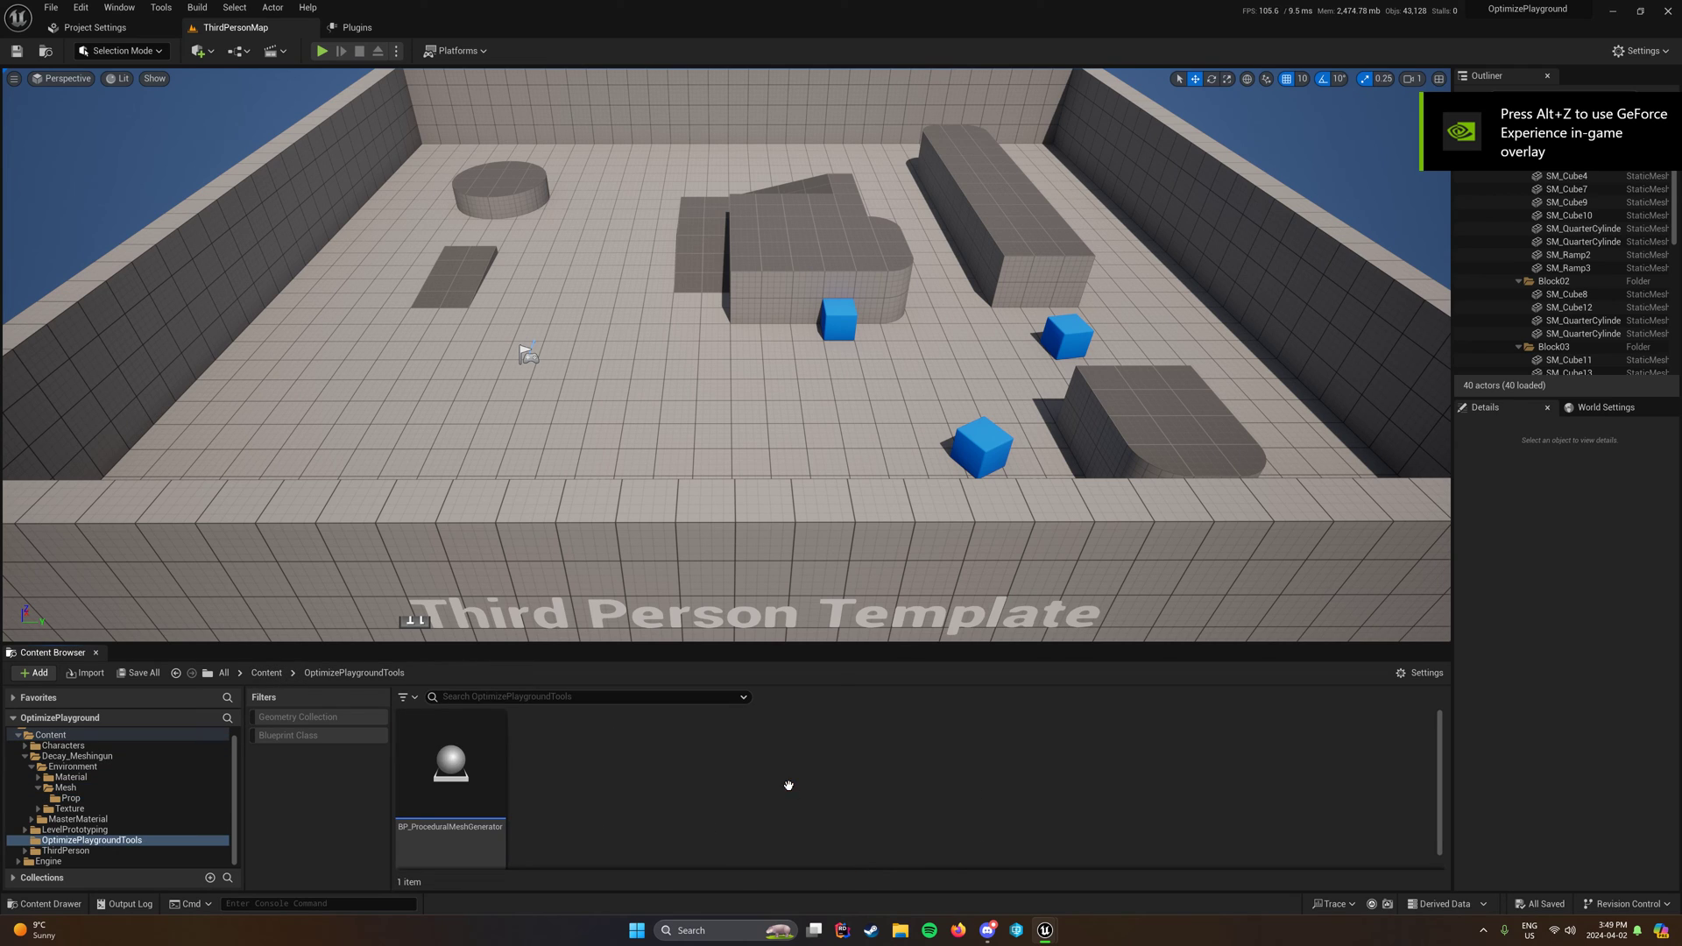
pyautogui.click(479, 779)
pyautogui.doubleClick(479, 779)
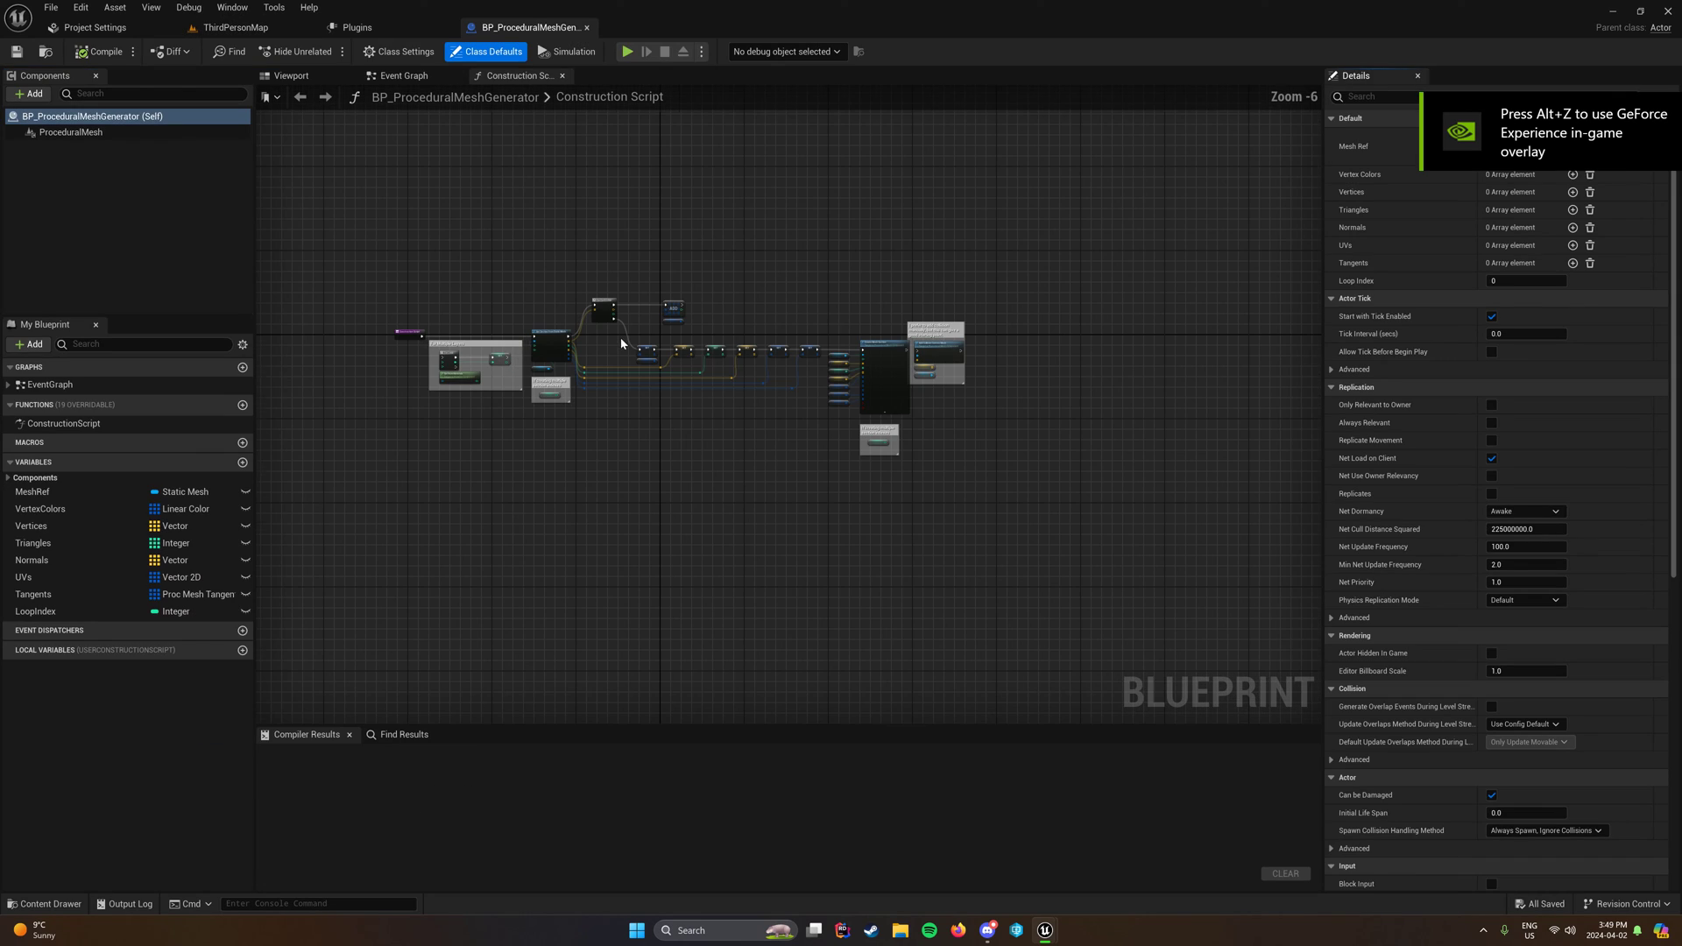
pyautogui.click(587, 27)
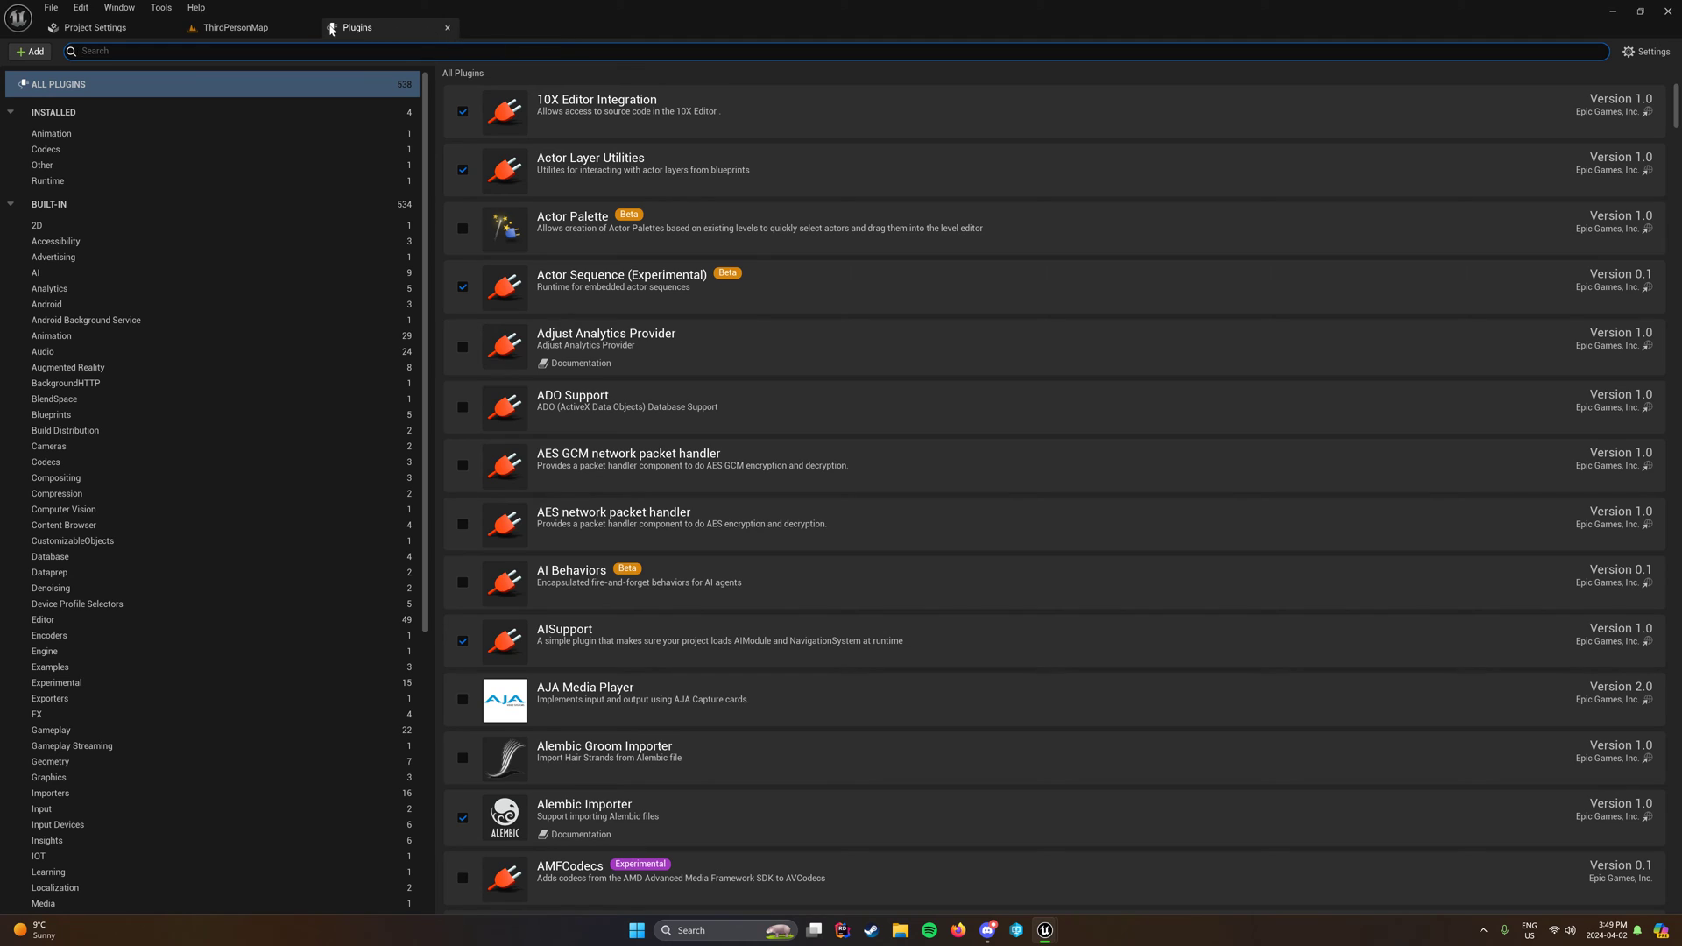
pyautogui.click(261, 31)
# Step: Open the SM_Concrete_Barrier_01c static mesh from Decay_Meshingun/Environment/Mesh/Prop in the project content
pyautogui.click(266, 672)
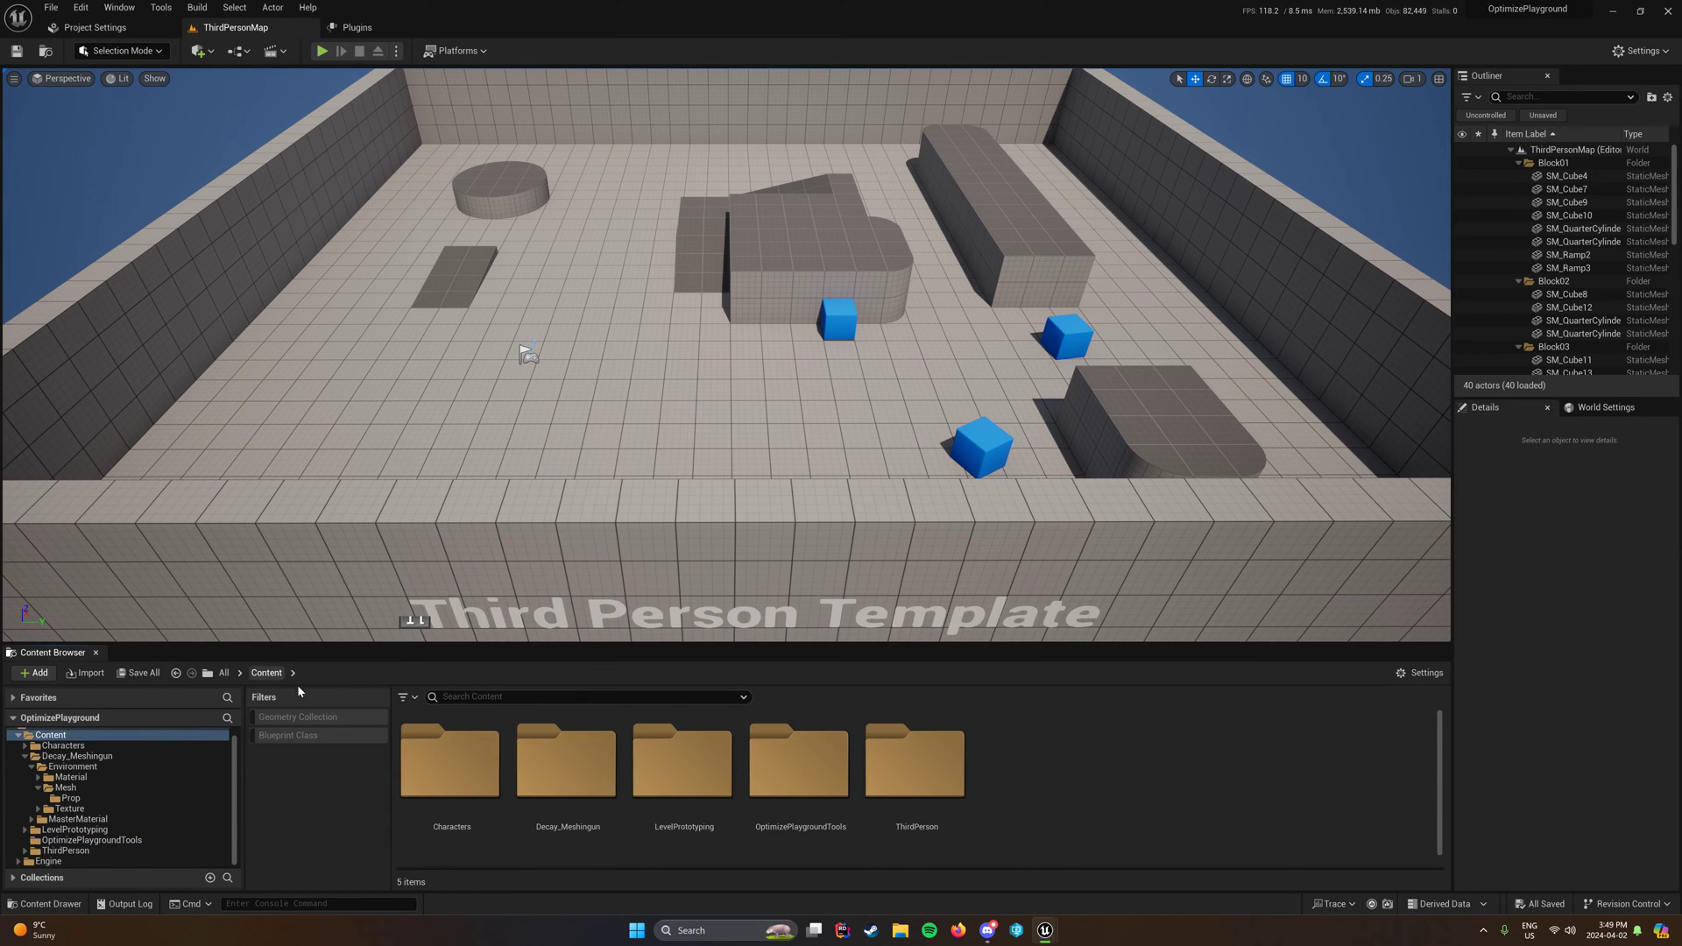
pyautogui.doubleClick(785, 768)
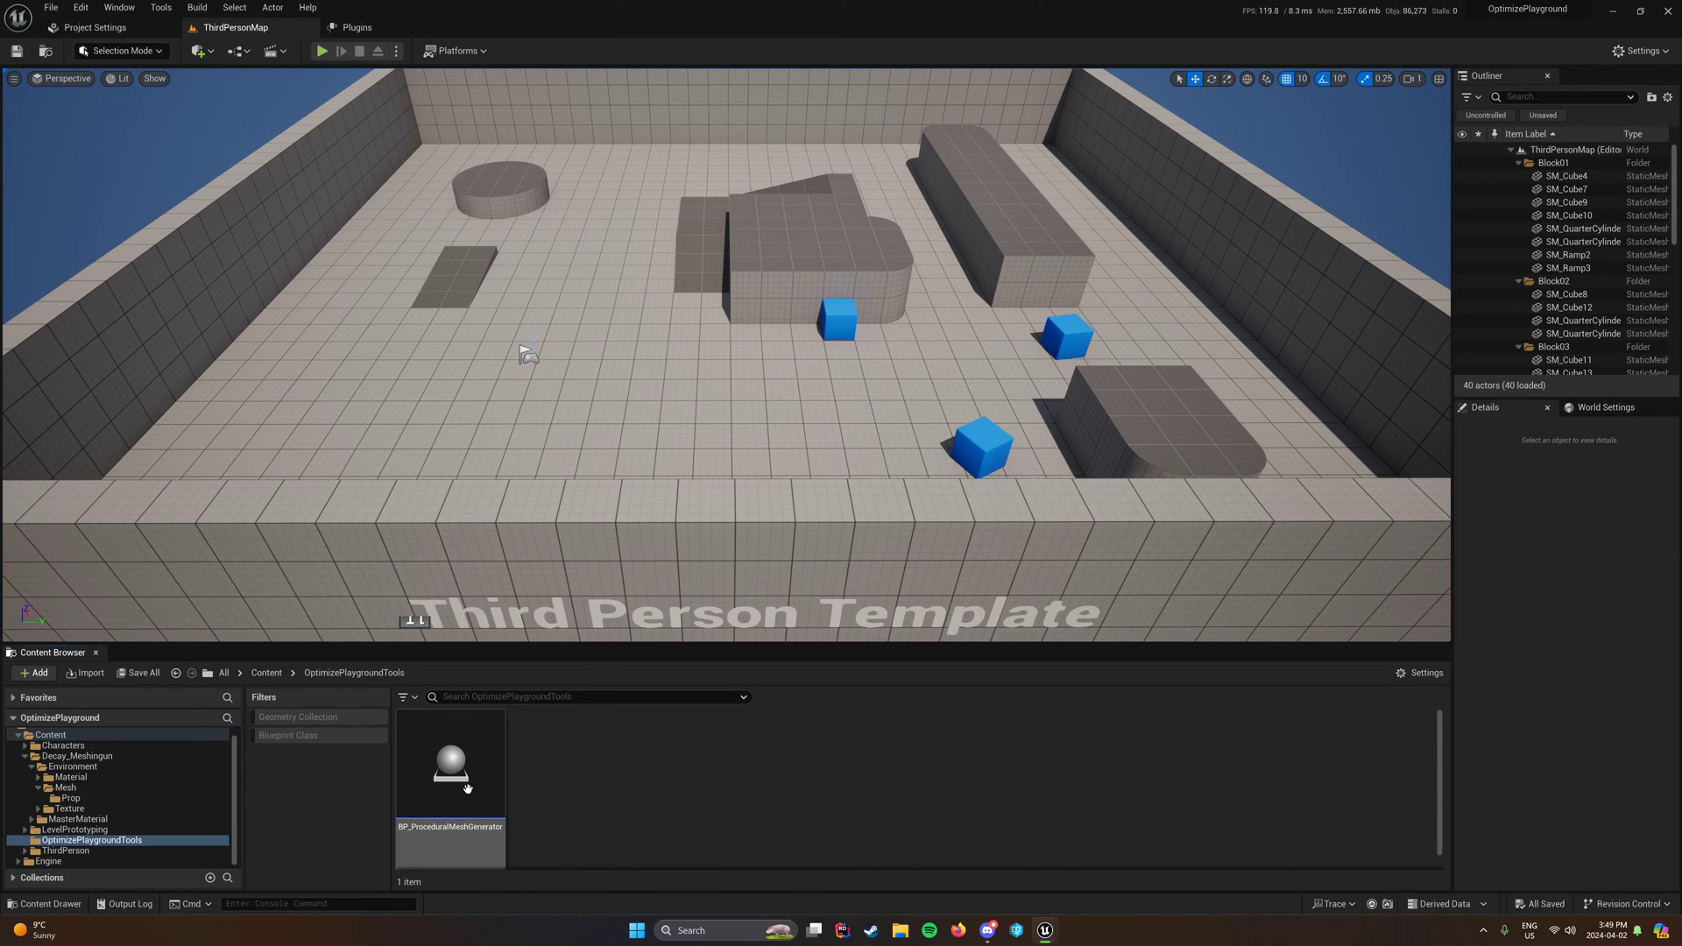
pyautogui.hotkey('alt', 'Left')
pyautogui.doubleClick(562, 775)
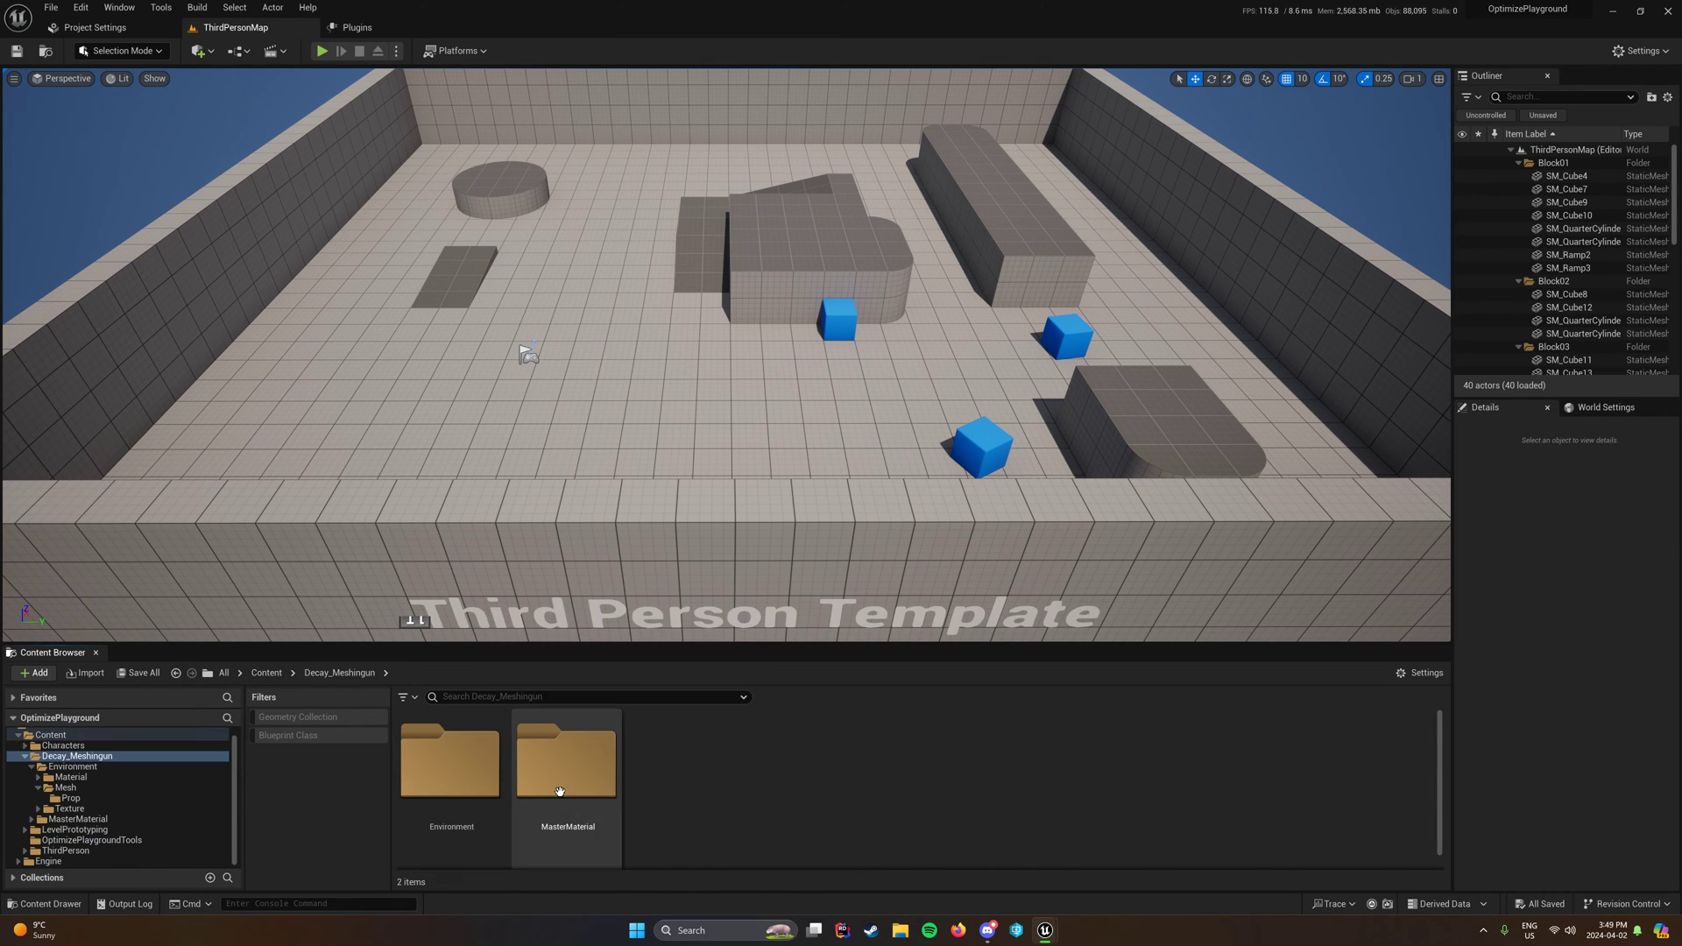
pyautogui.doubleClick(447, 767)
pyautogui.doubleClick(568, 766)
pyautogui.doubleClick(475, 777)
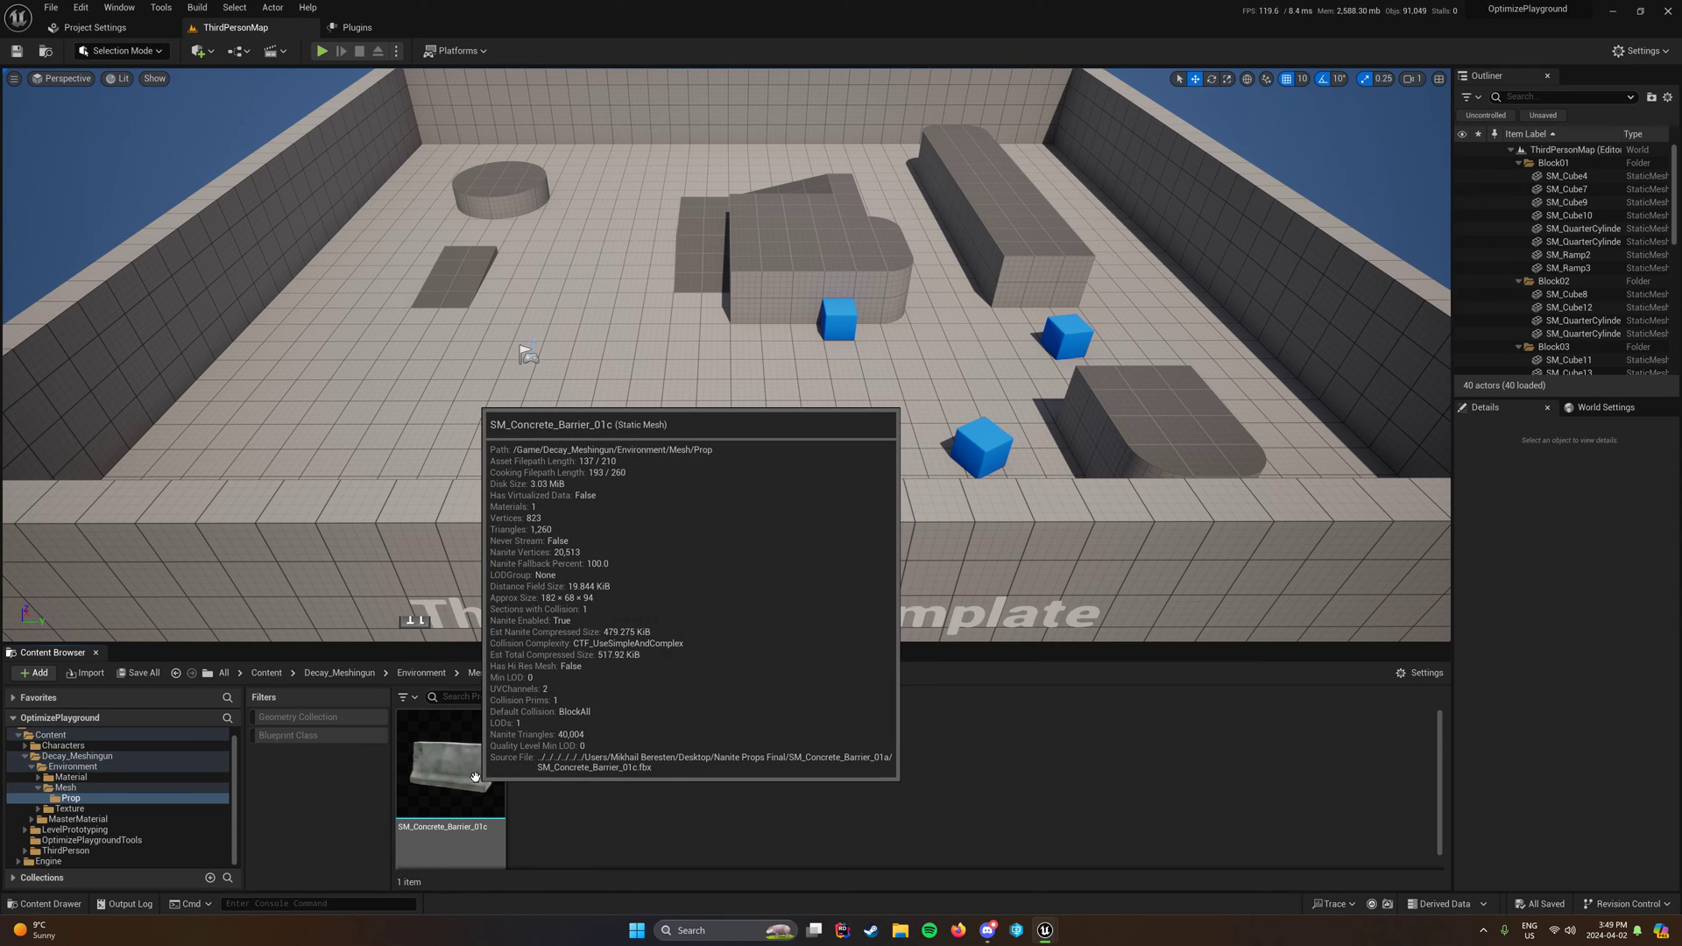
pyautogui.doubleClick(475, 777)
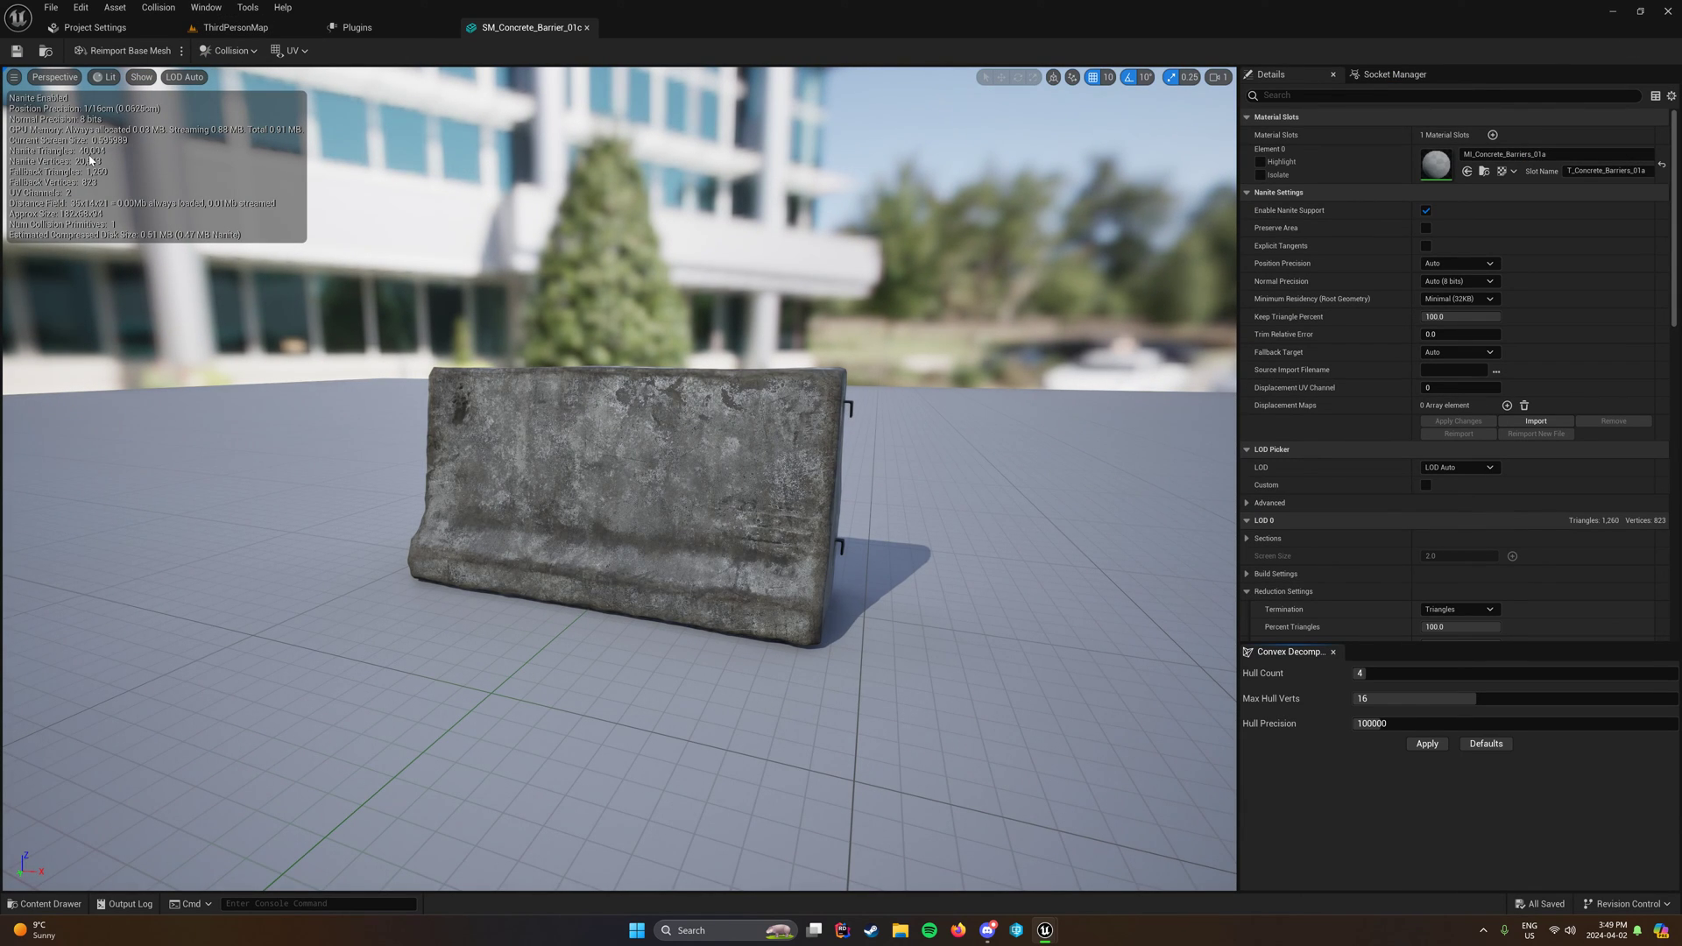
# Step: Inspect the Nanite barrier's triangle density in Wireframe view and return to Lit view
pyautogui.moveTo(784, 345); pyautogui.dragTo(863, 338, button='right')
pyautogui.press('w')
pyautogui.click(101, 78)
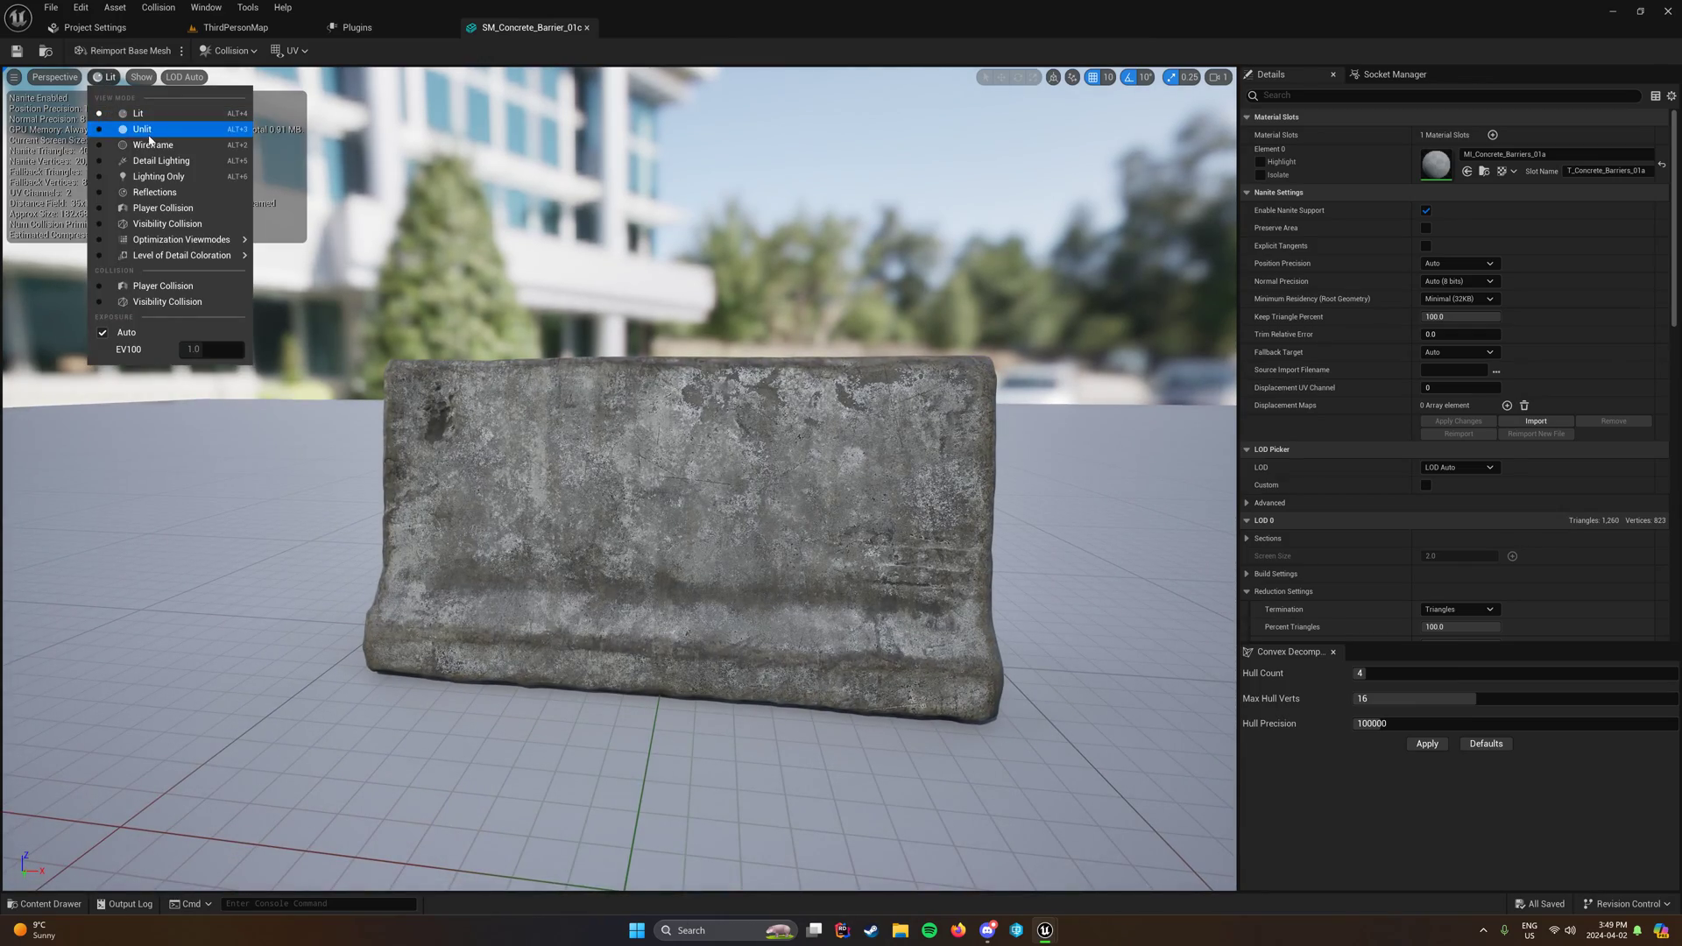
pyautogui.click(132, 136)
pyautogui.scroll(4, 342, 219)
pyautogui.scroll(-5, 613, 482)
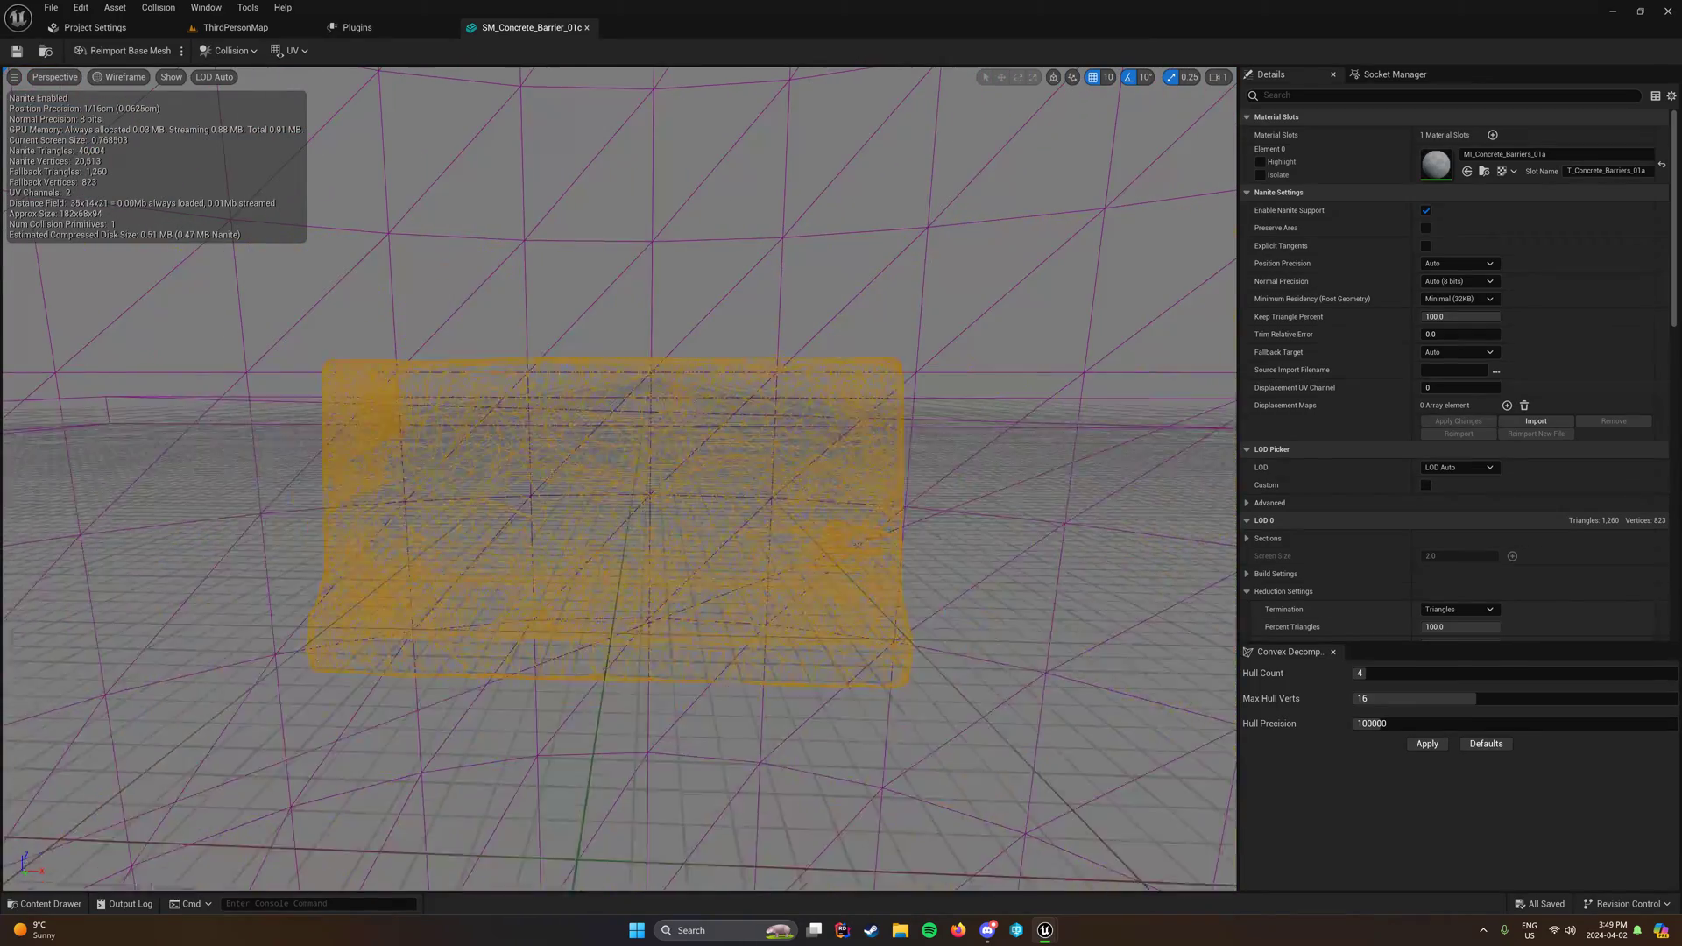
pyautogui.click(120, 76)
pyautogui.click(140, 110)
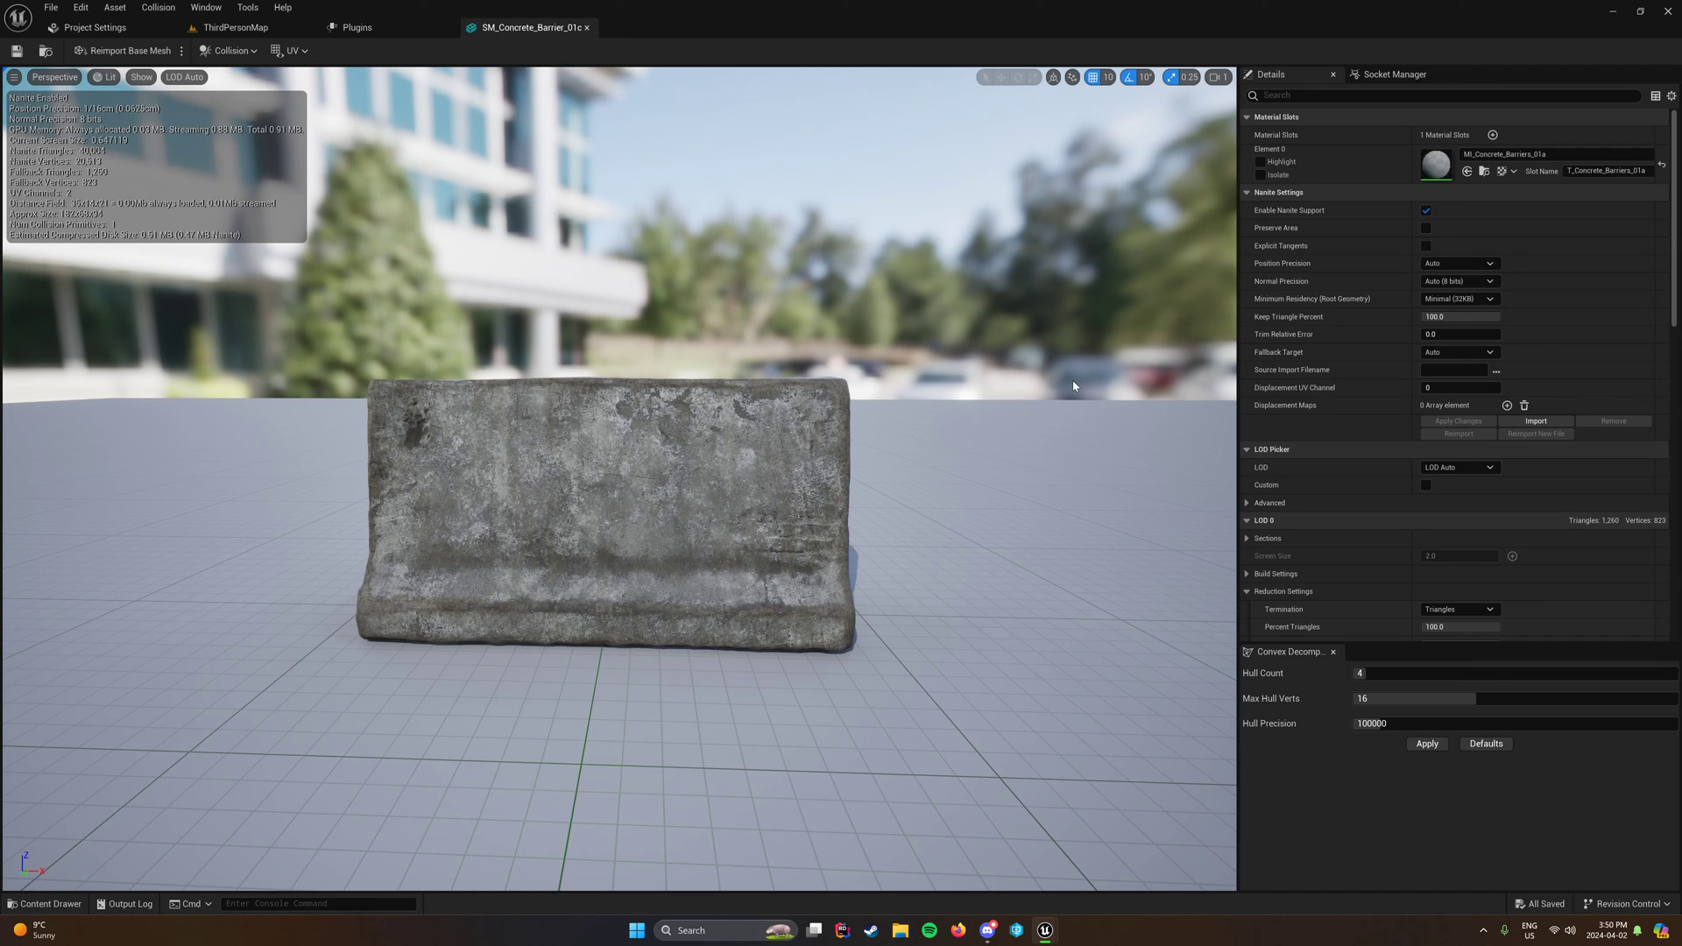
# Step: Disable Nanite support on the concrete barrier mesh and apply the change
pyautogui.click(1426, 212)
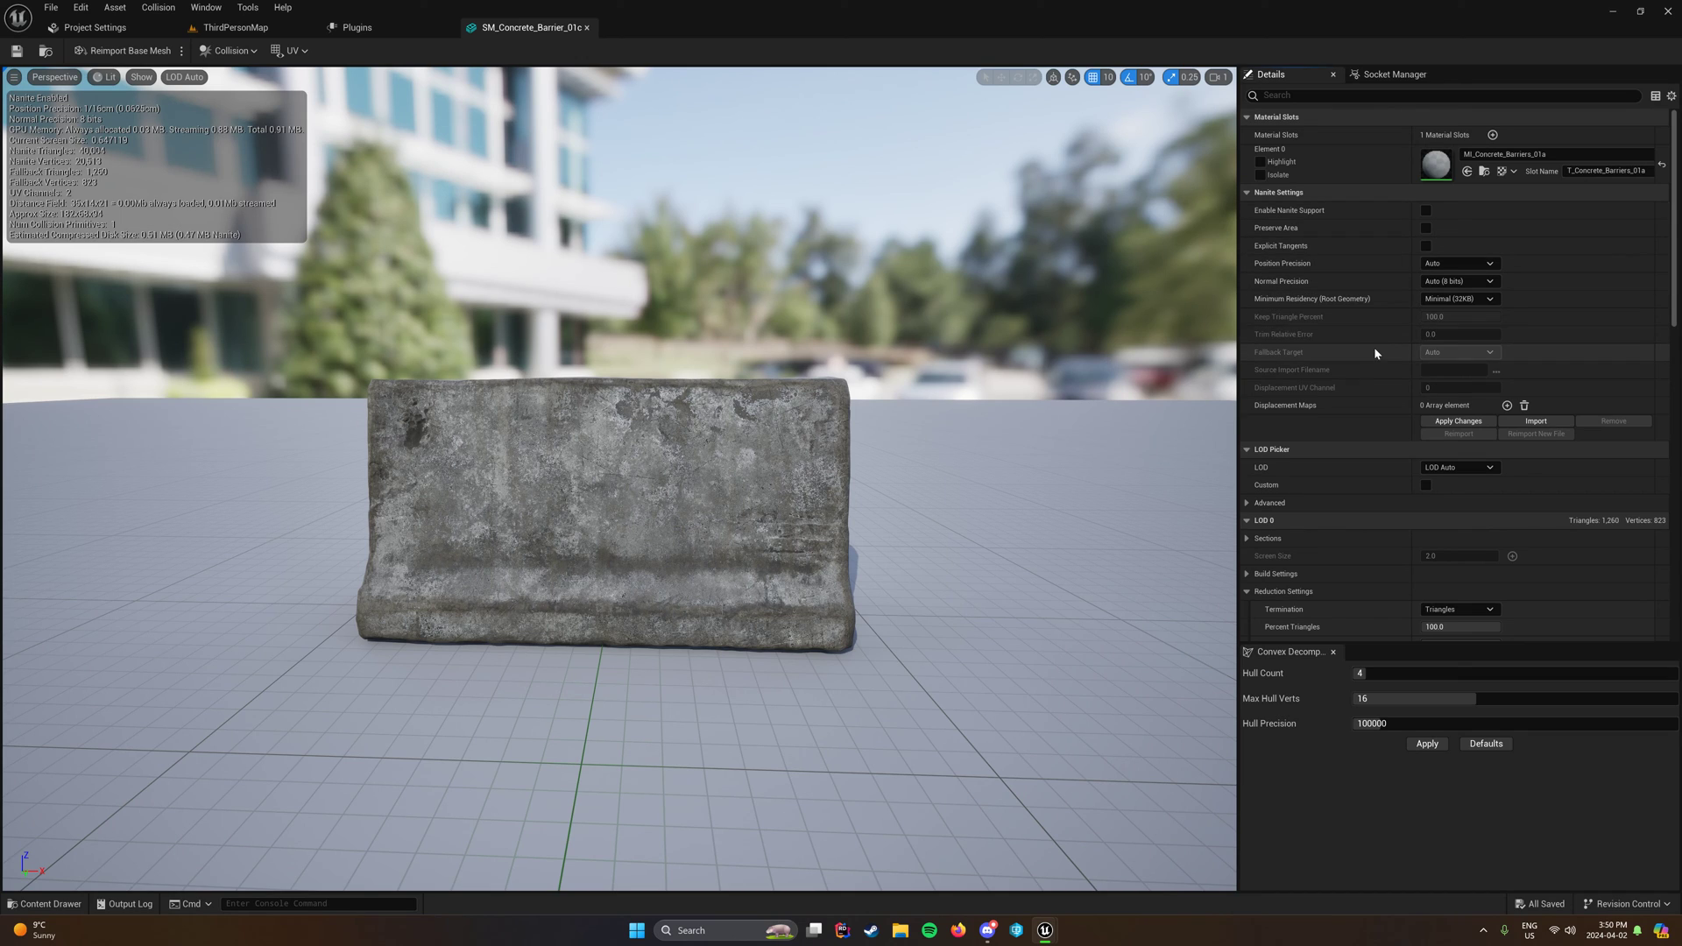
pyautogui.click(1457, 423)
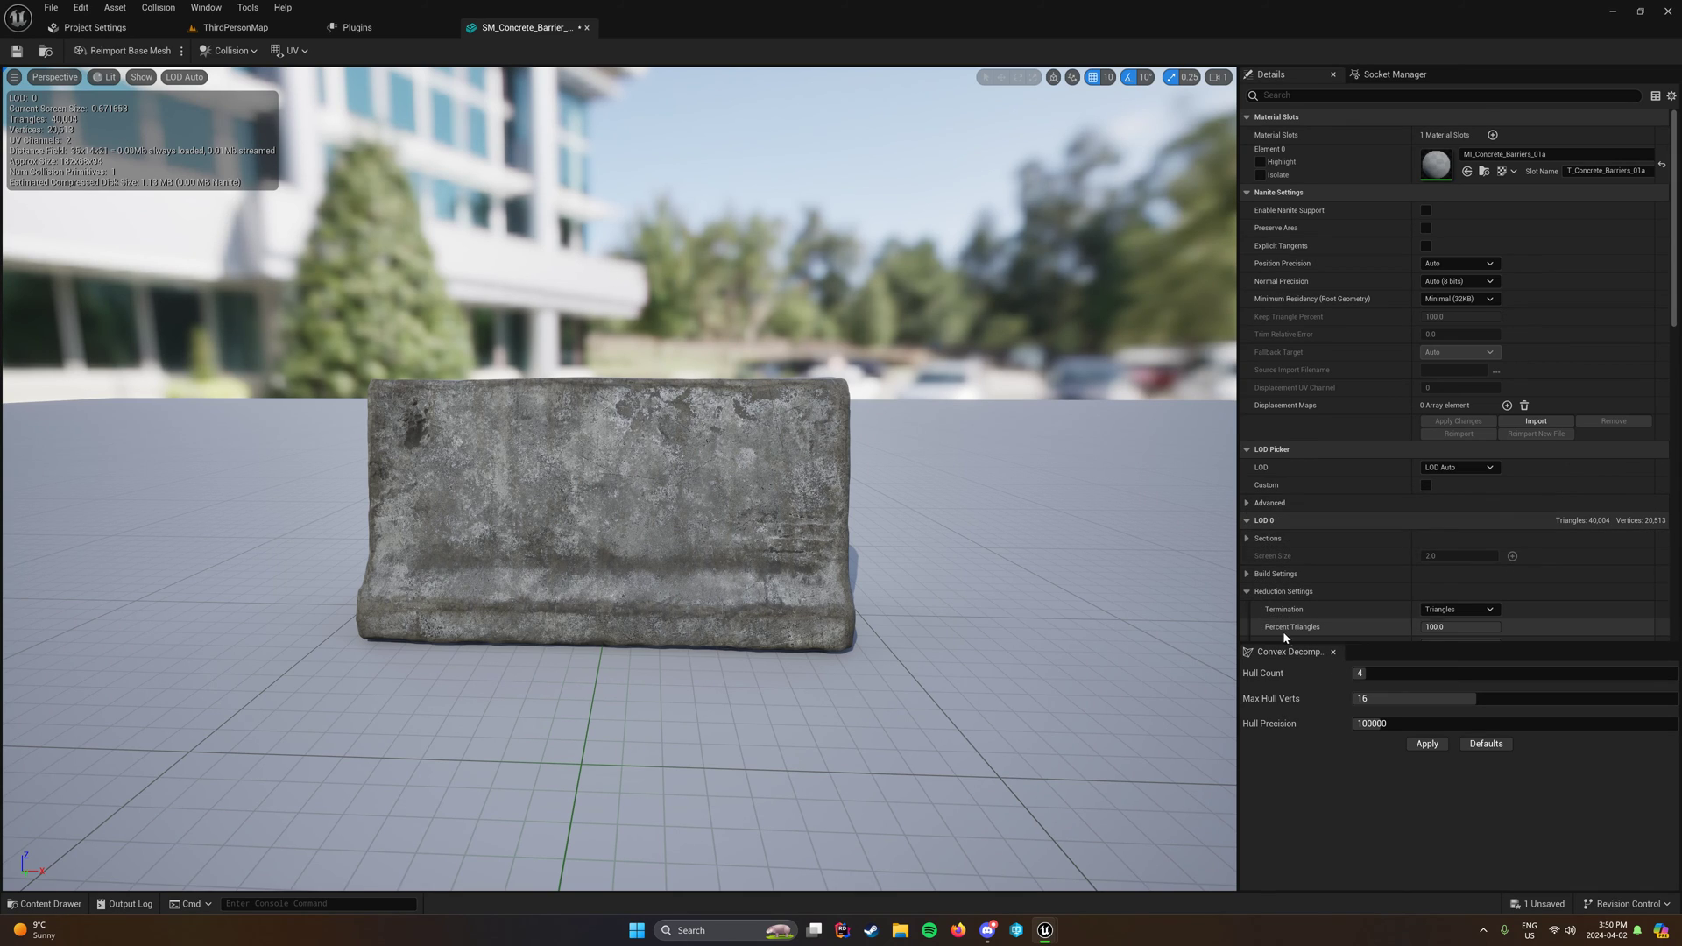
# Step: Set the viewport camera speed to 0.1 and apply a Max Triangles Count of 1260 to LOD 0
pyautogui.scroll(-3, 1344, 611)
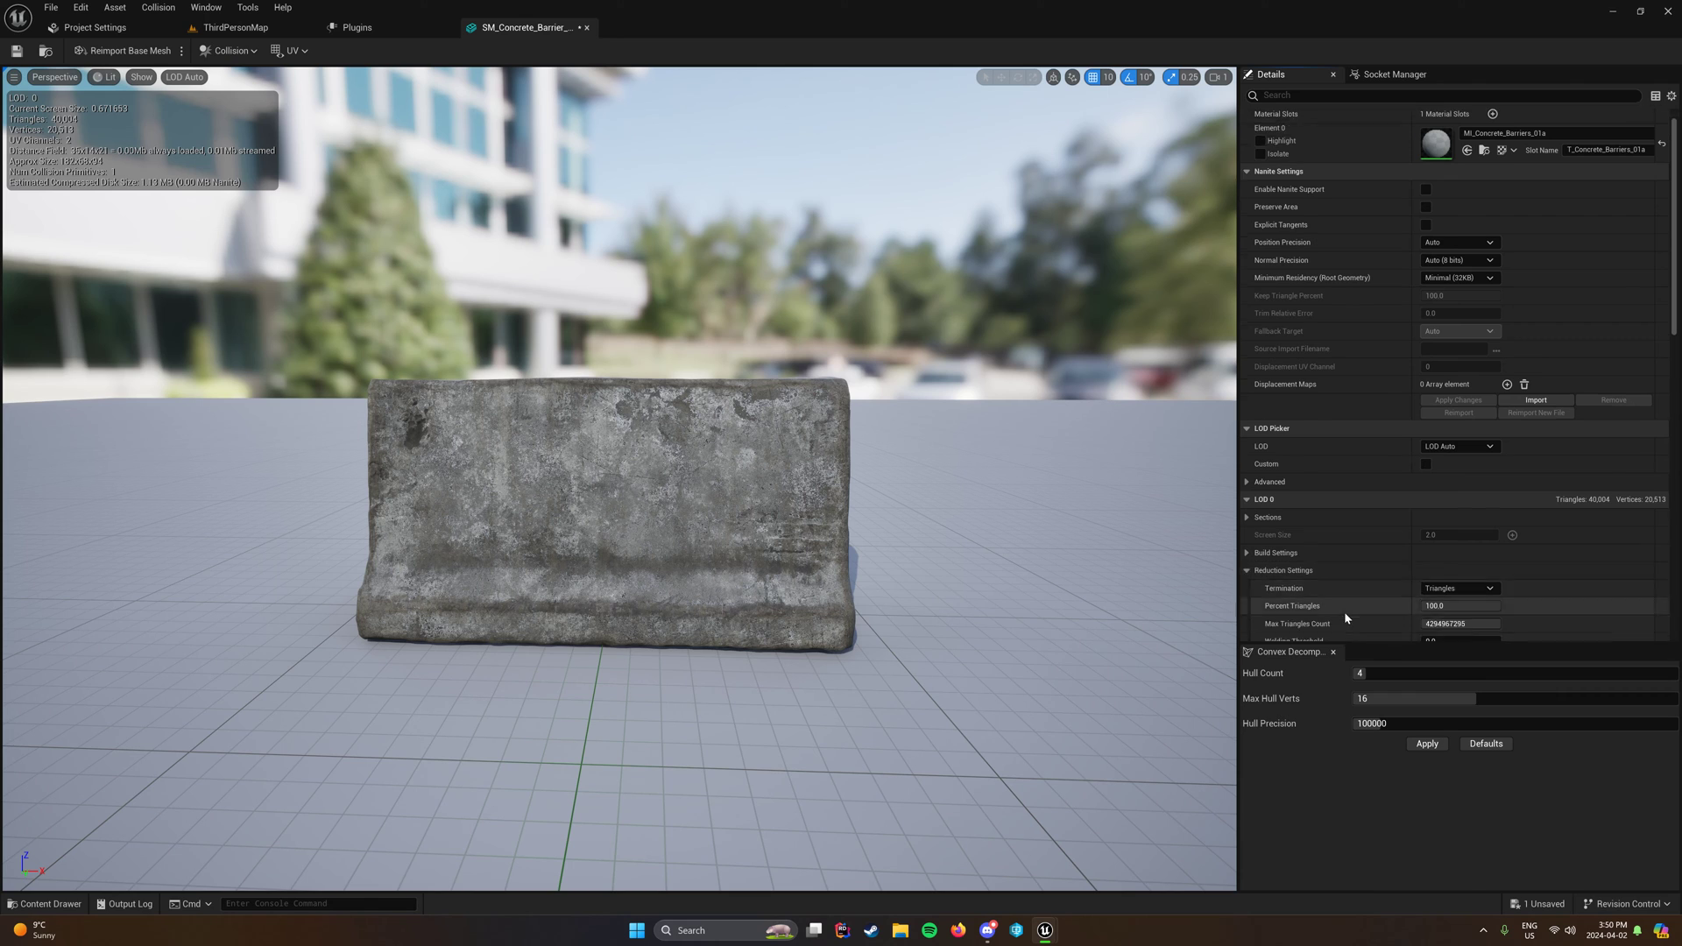
pyautogui.click(1458, 519)
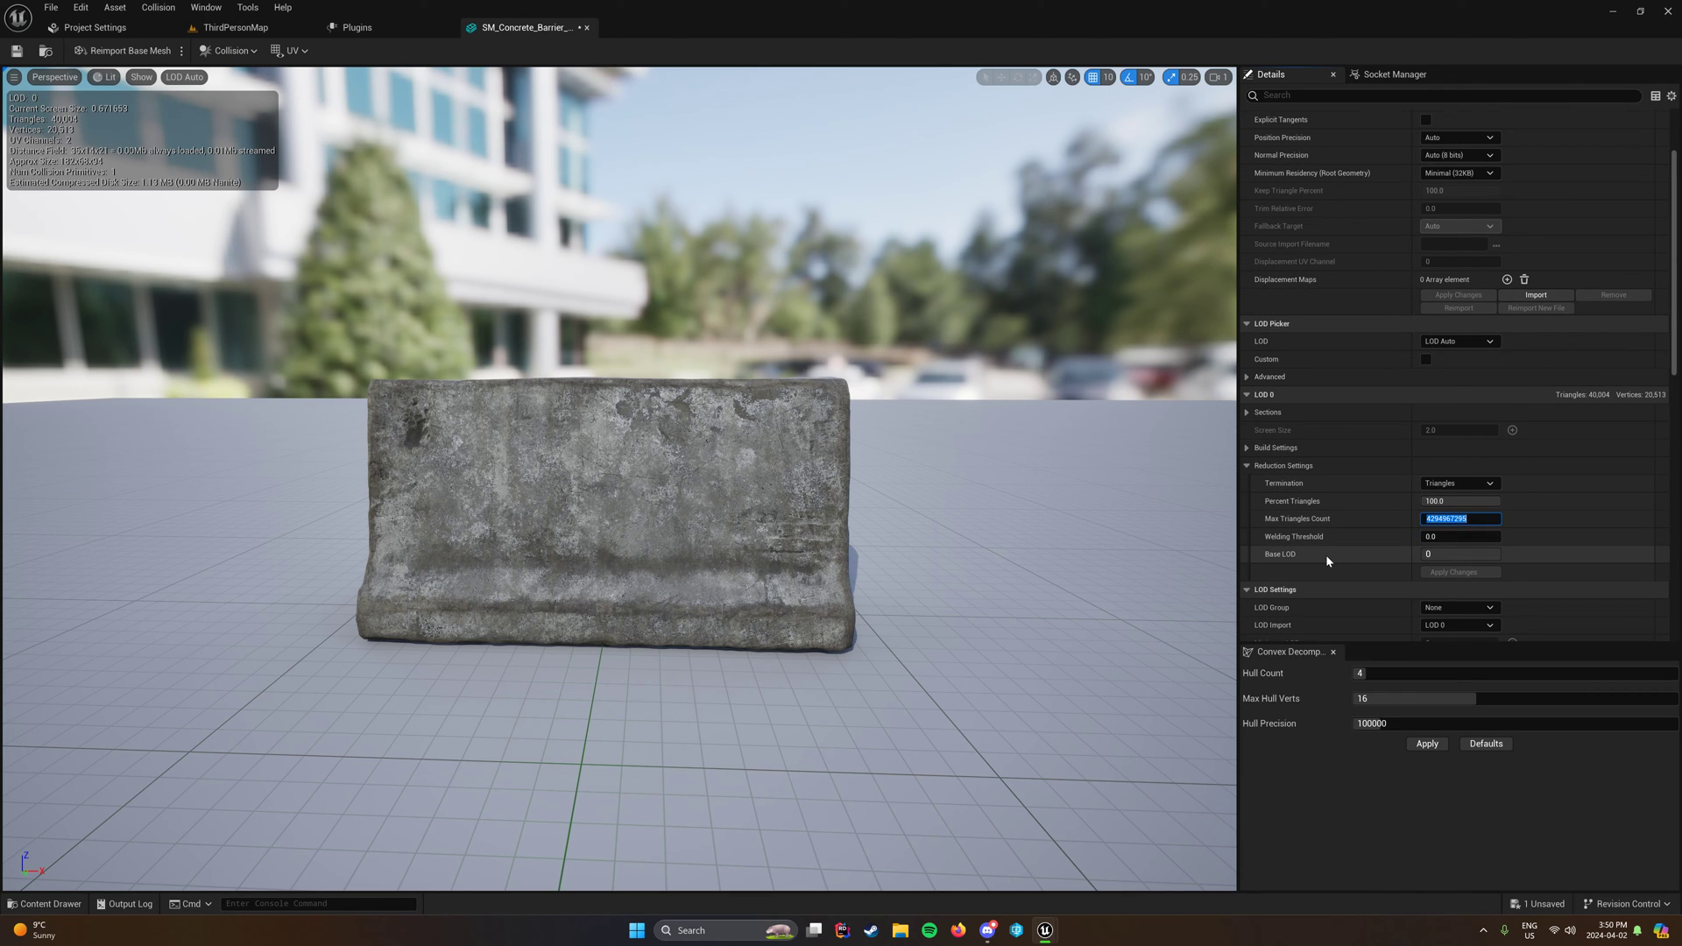
pyautogui.moveTo(964, 543); pyautogui.dragTo(899, 517, button='right')
pyautogui.press('w')
pyautogui.press('d')
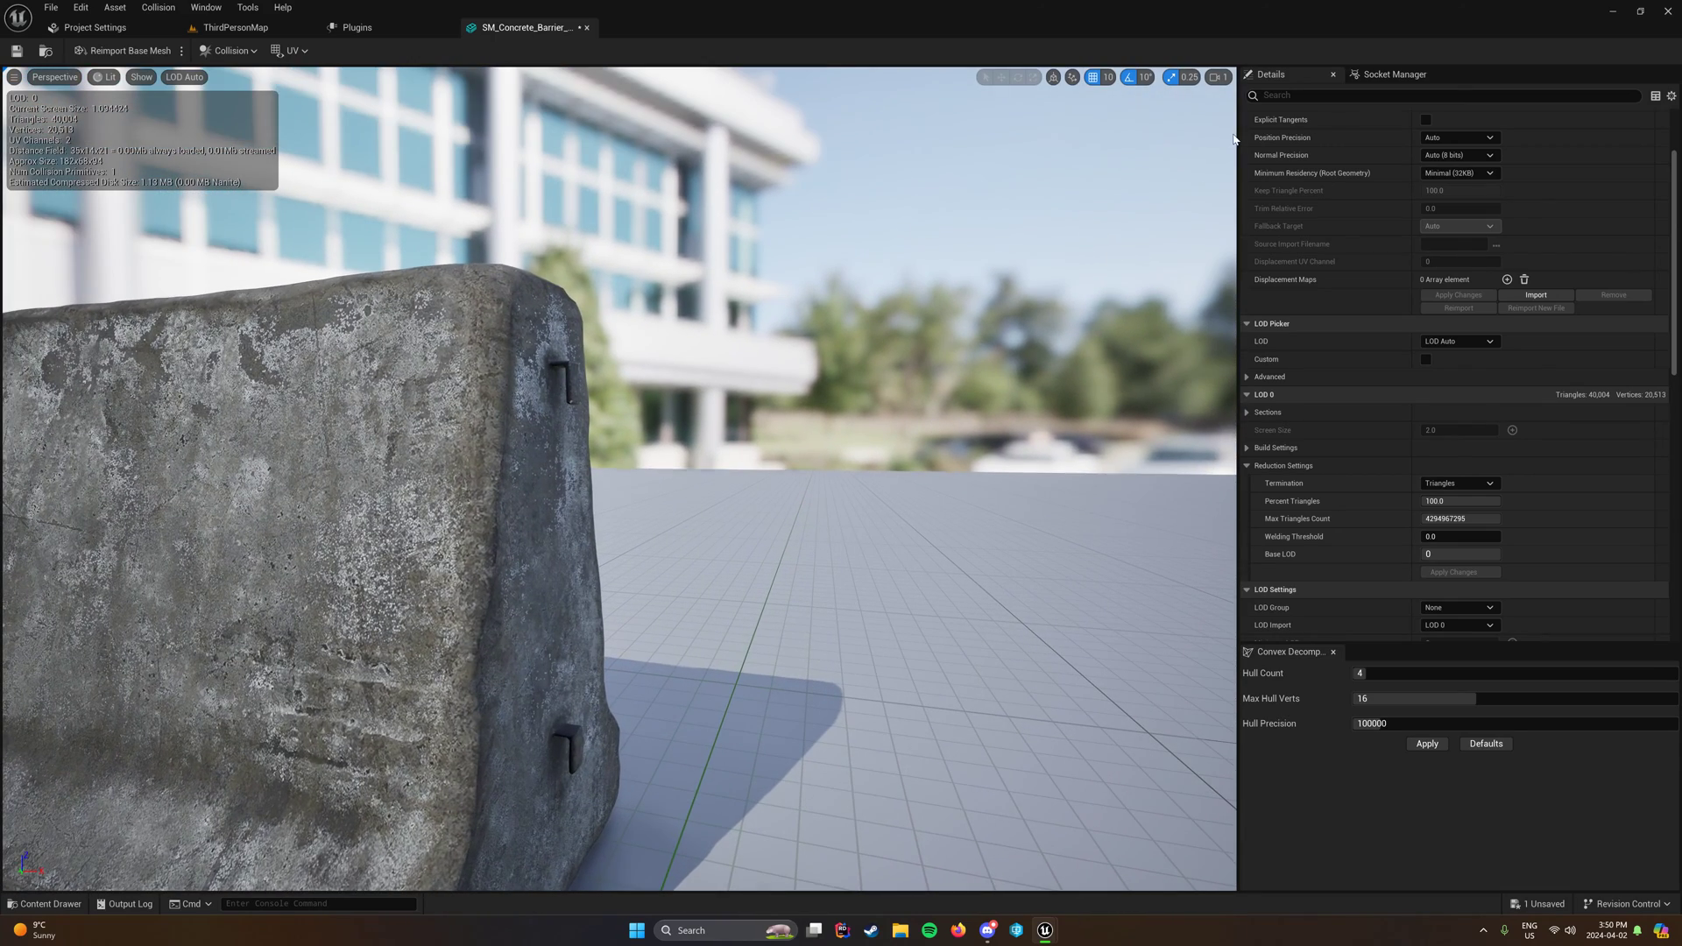
pyautogui.click(1217, 77)
pyautogui.click(1228, 107)
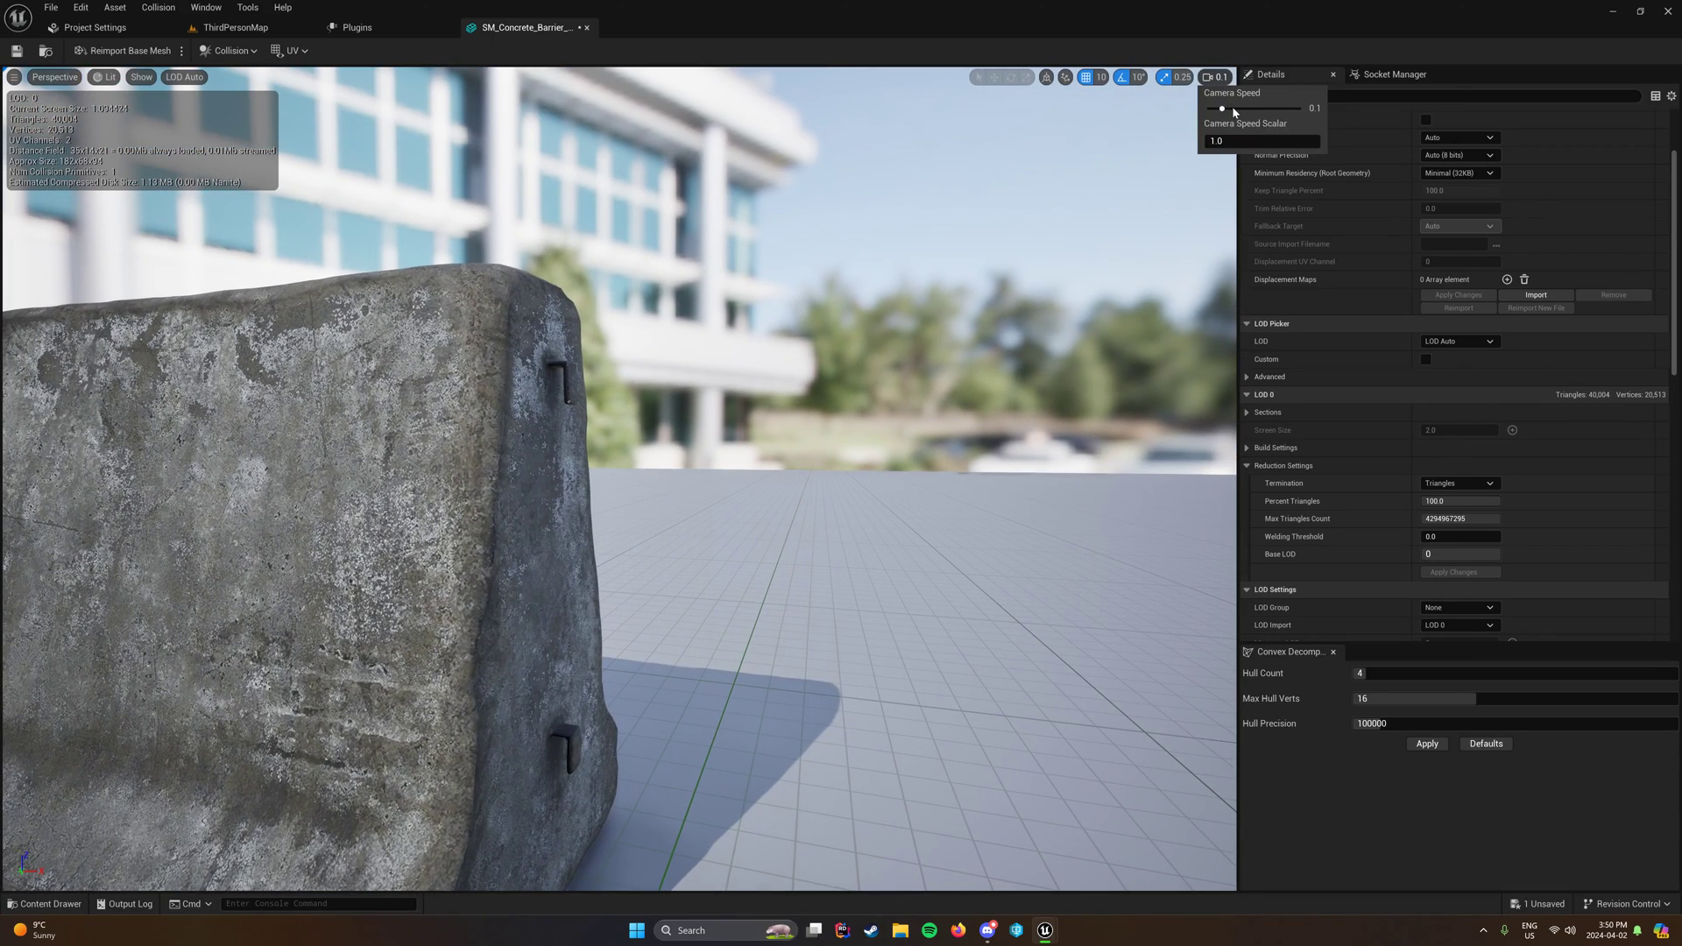
pyautogui.moveTo(1095, 263); pyautogui.dragTo(1000, 291, button='right')
pyautogui.press('w')
pyautogui.press('a')
pyautogui.press('a')
pyautogui.press('e')
pyautogui.press('d')
pyautogui.press('s')
pyautogui.press('s')
pyautogui.press('q')
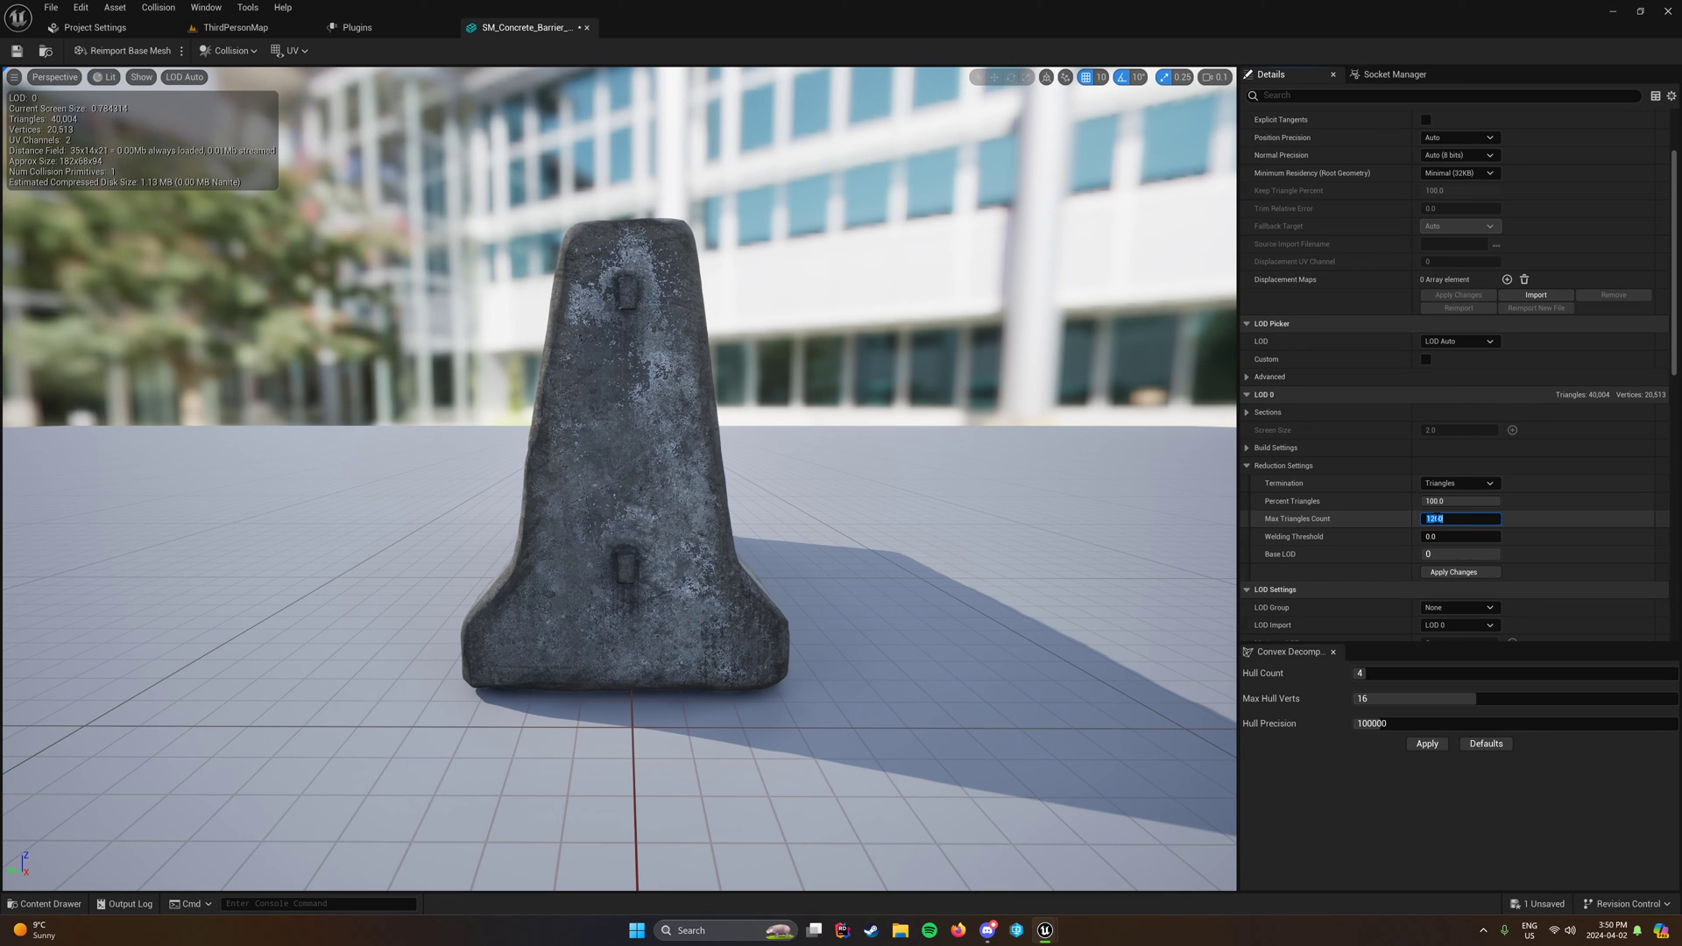
pyautogui.click(1453, 572)
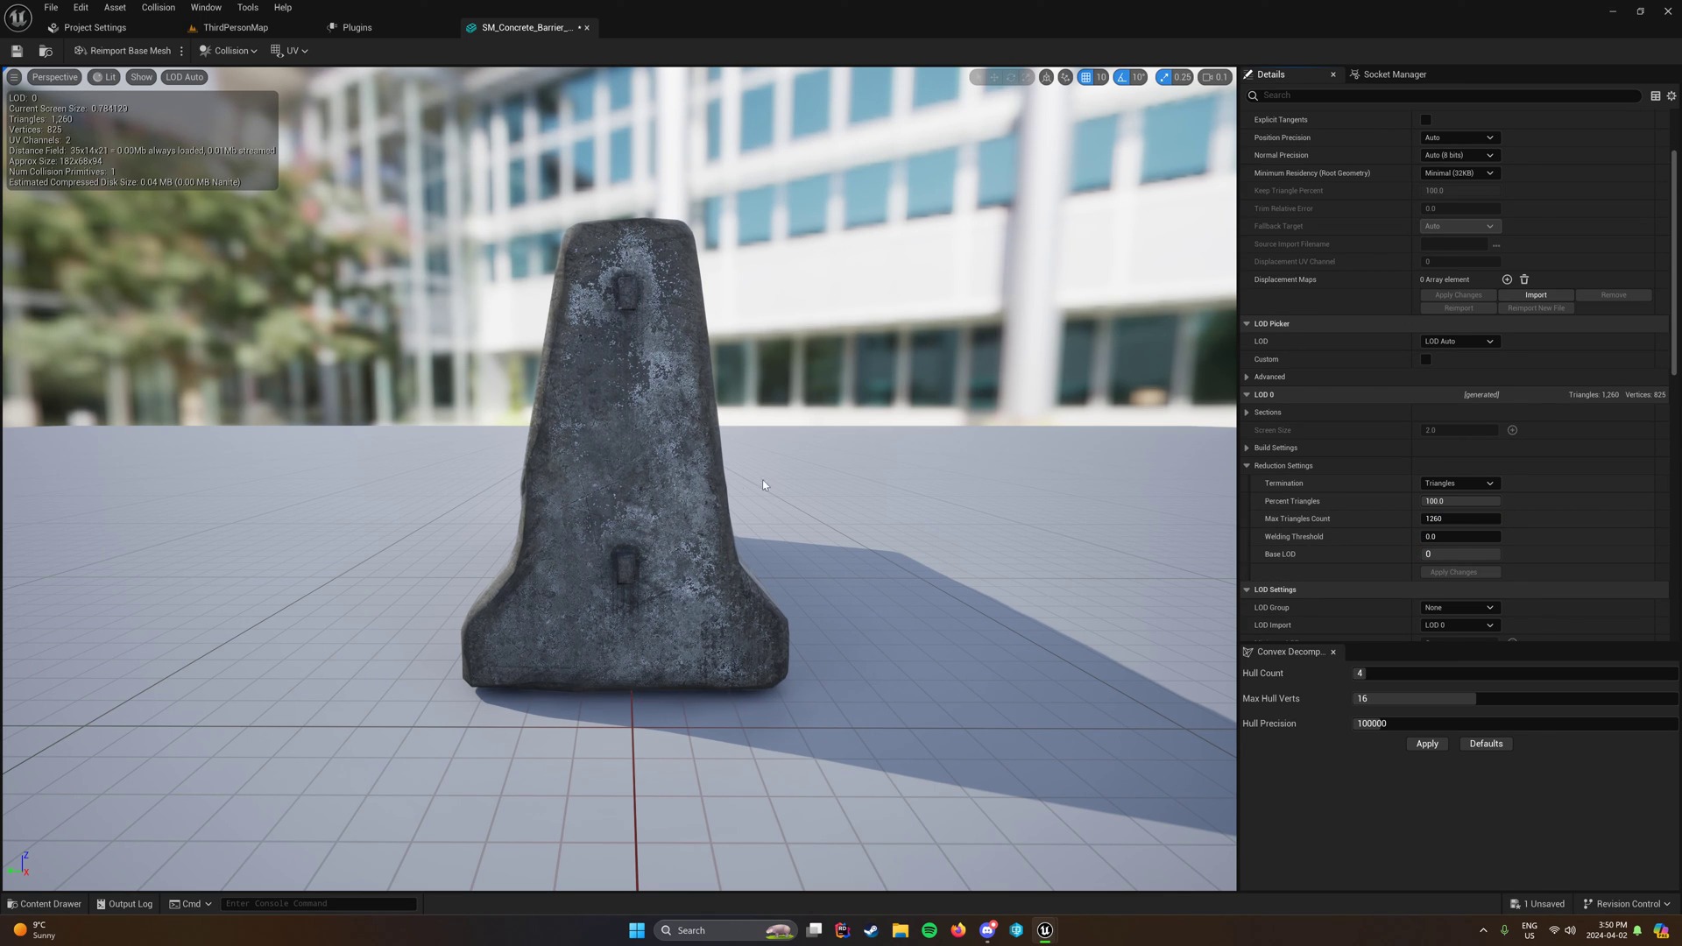
# Step: Examine the reduced barrier mesh up close from all sides for shape and surface quality
pyautogui.press('w')
pyautogui.moveTo(759, 473); pyautogui.dragTo(1094, 643, button='right')
pyautogui.press('a')
pyautogui.press('e')
pyautogui.press('w')
pyautogui.press('a')
pyautogui.press('q')
pyautogui.press('s')
pyautogui.press('a')
pyautogui.press('s')
pyautogui.press('d')
pyautogui.press('w')
pyautogui.press('d')
pyautogui.press('a')
pyautogui.press('w')
pyautogui.press('w')
pyautogui.press('a')
pyautogui.press('e')
pyautogui.press('w')
pyautogui.press('d')
pyautogui.press('q')
pyautogui.moveTo(718, 371); pyautogui.dragTo(761, 477)
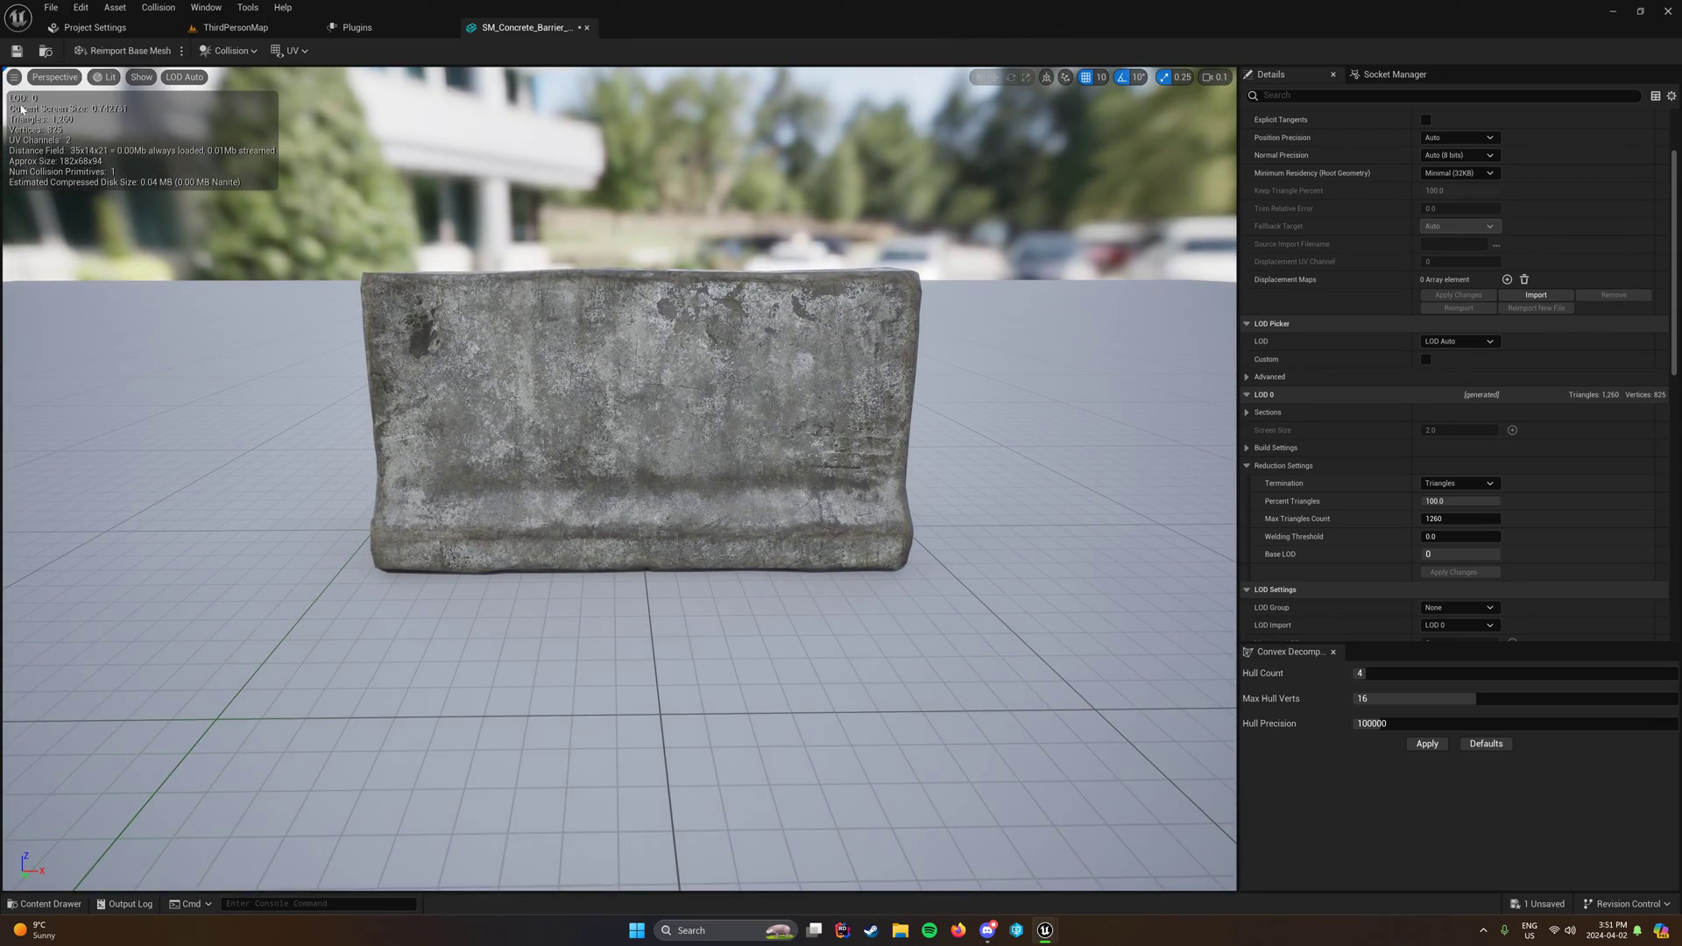
# Step: Check the reduced barrier's triangle layout in Wireframe view and switch back to Lit view
pyautogui.click(97, 79)
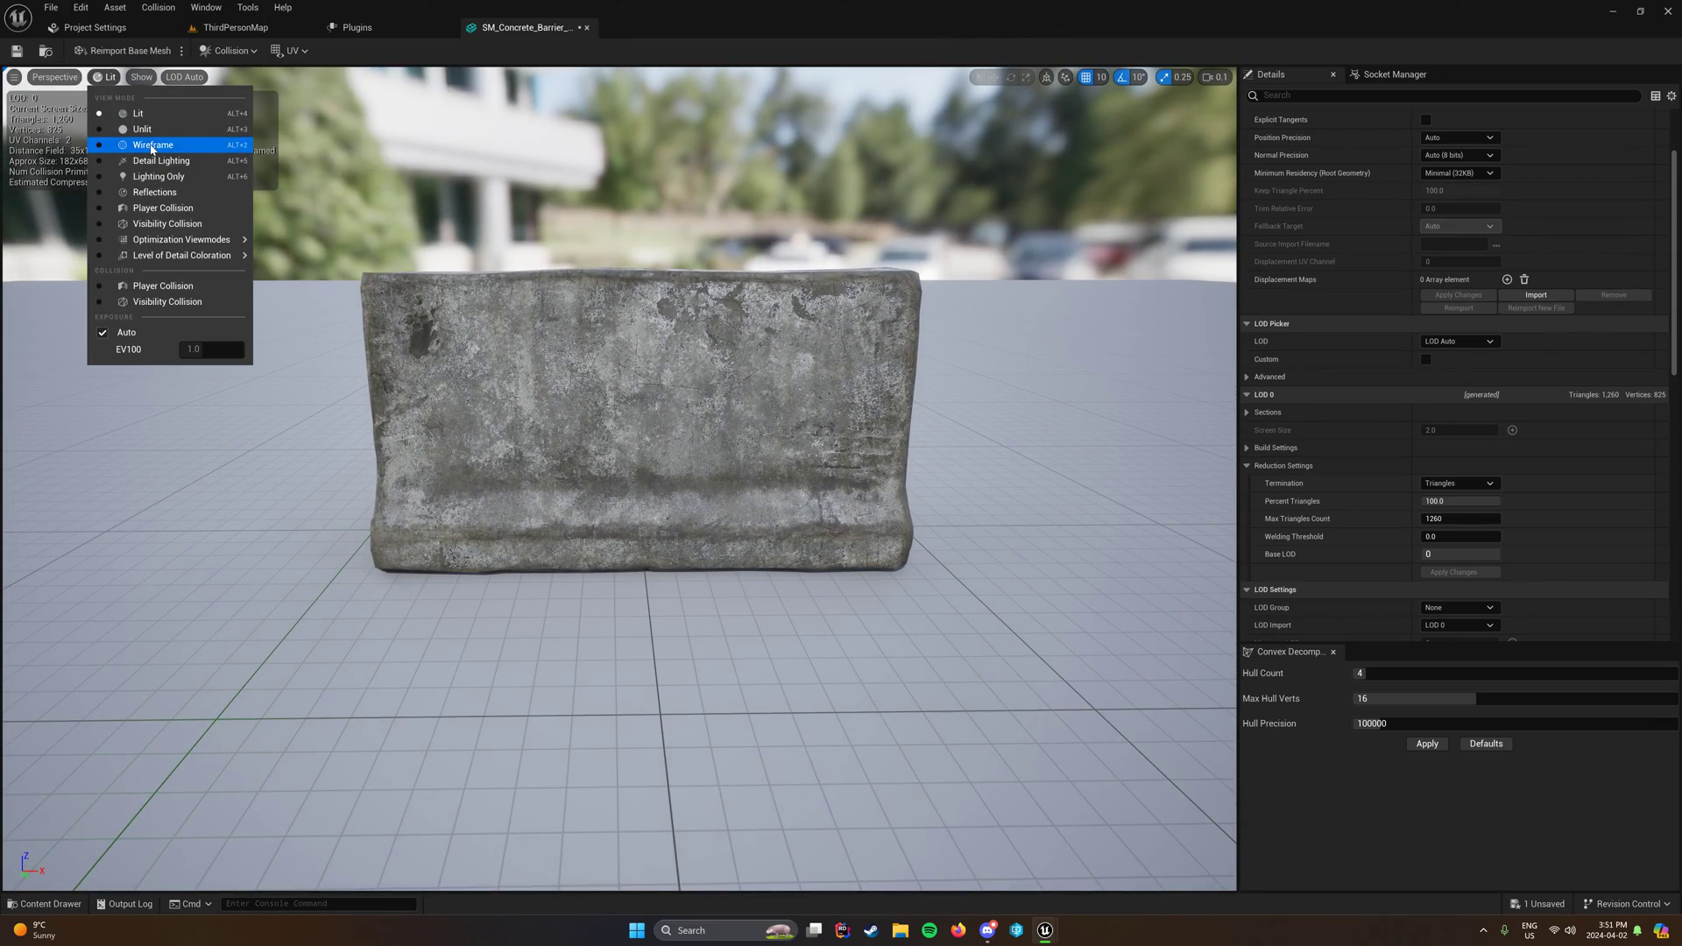
pyautogui.click(151, 150)
pyautogui.moveTo(613, 394)
pyautogui.mouseDown(button='right')
pyautogui.moveTo(613, 350)
pyautogui.moveTo(666, 359)
pyautogui.moveTo(544, 403)
pyautogui.moveTo(719, 390)
pyautogui.moveTo(639, 385)
pyautogui.mouseUp(button='right')
pyautogui.moveTo(219, 157); pyautogui.dragTo(322, 161)
pyautogui.click(125, 77)
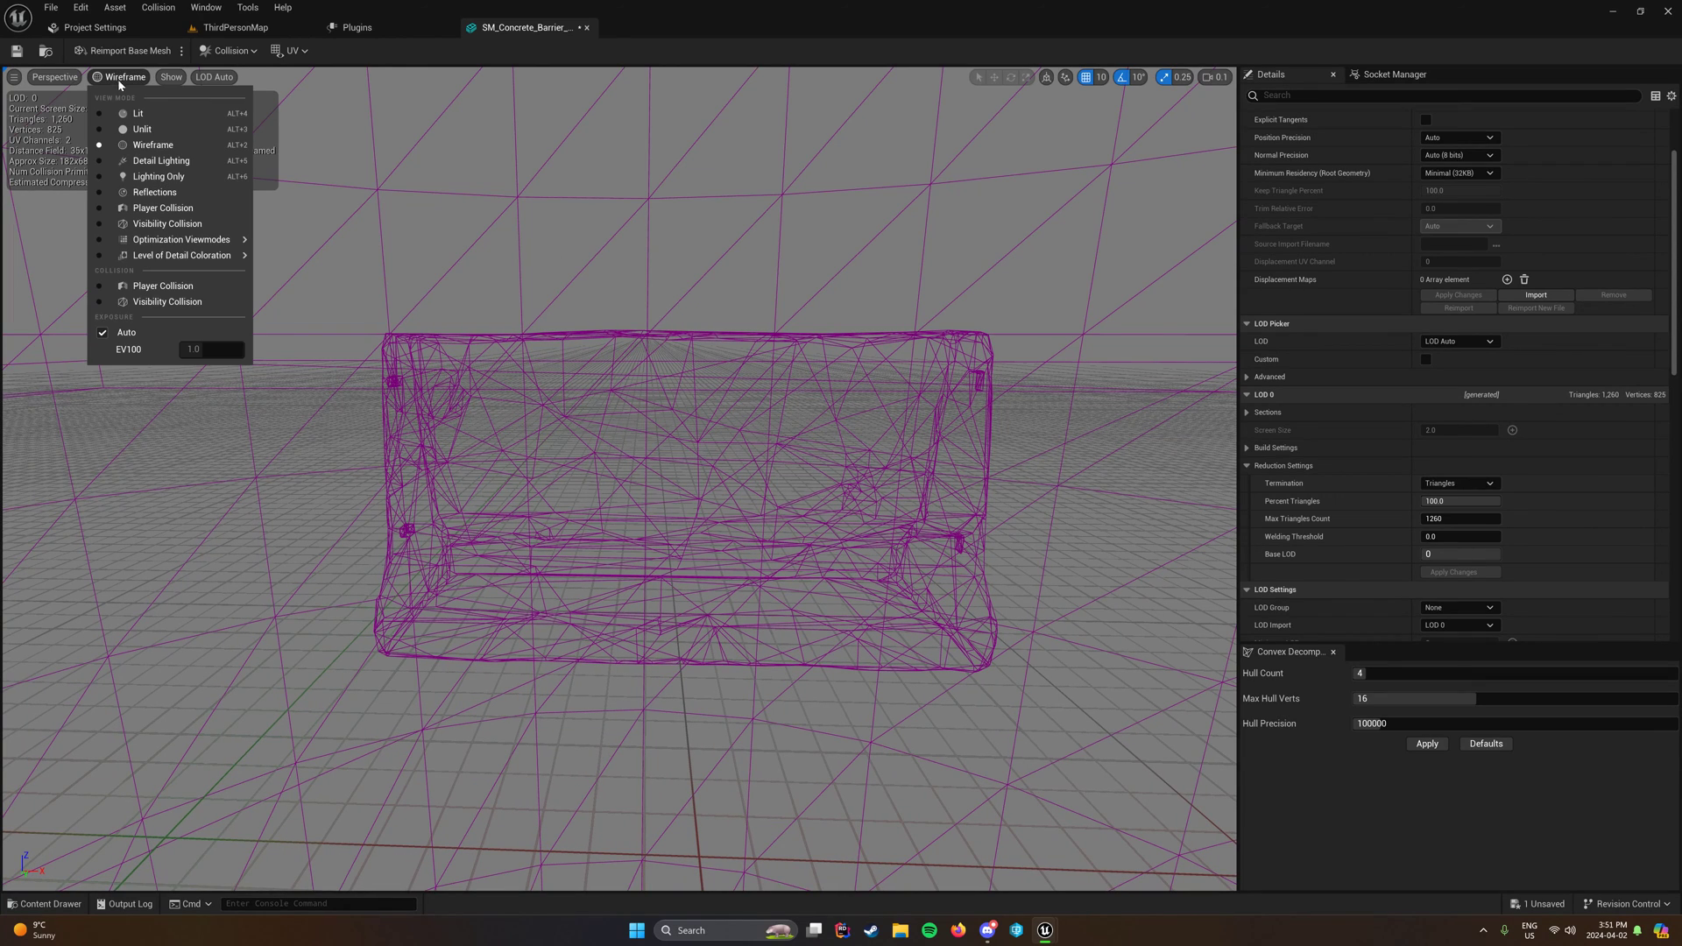
pyautogui.click(156, 120)
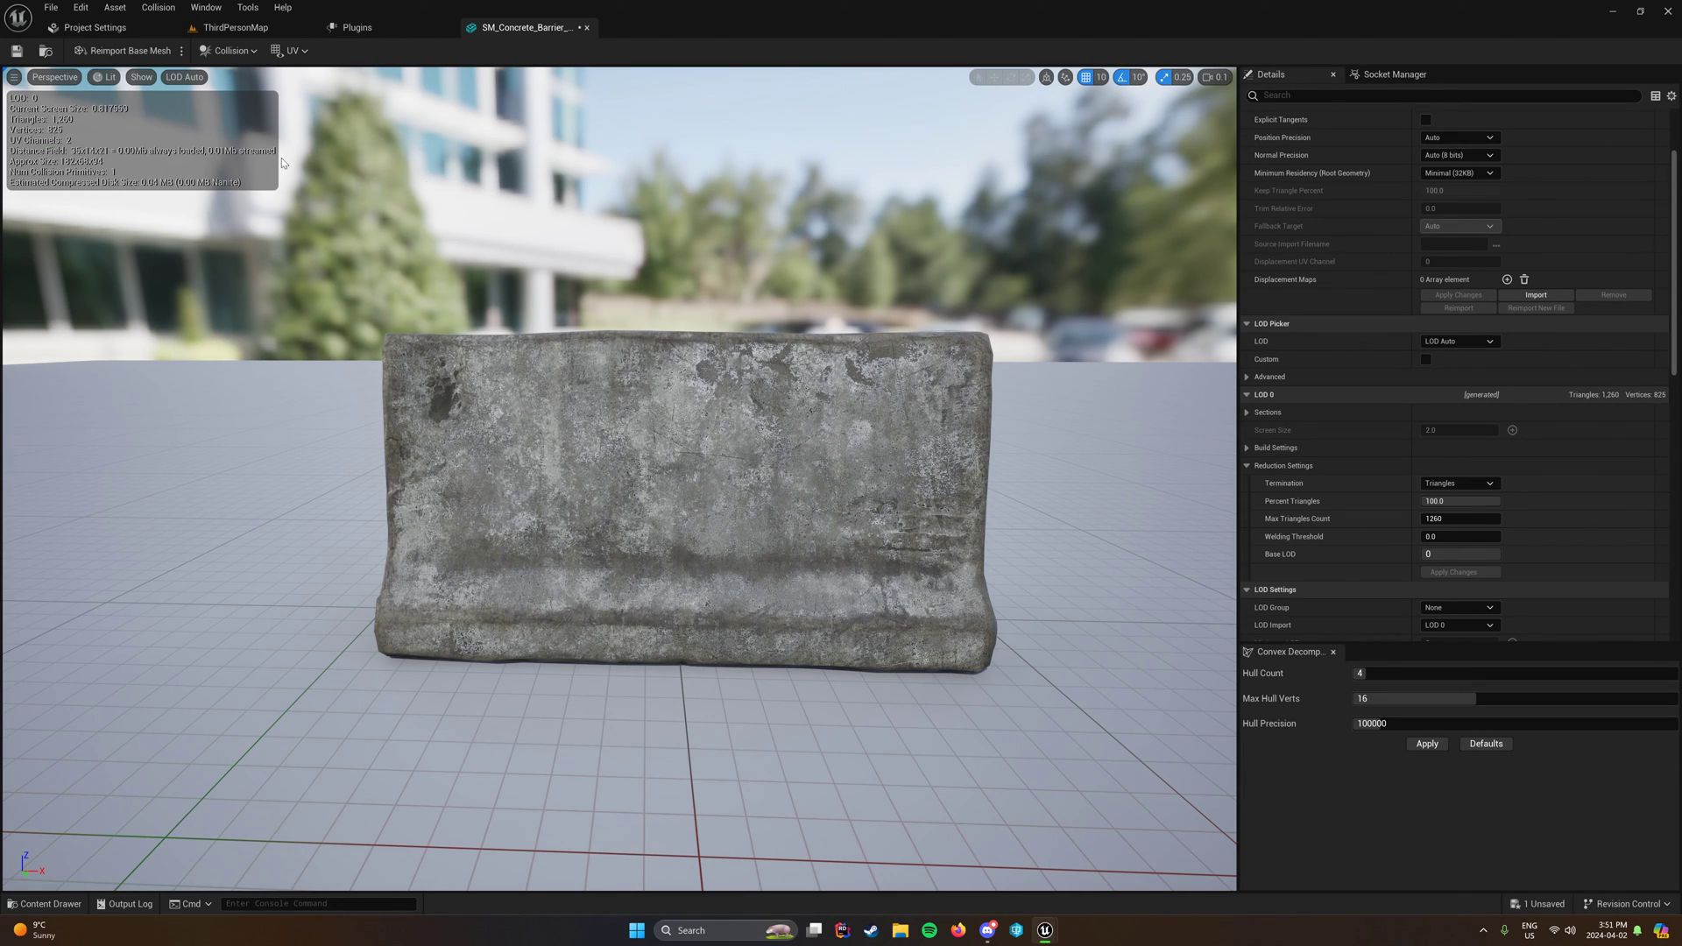
# Step: Save the reduced barrier mesh, close its editor, and return to ThirdPersonMap
pyautogui.click(15, 50)
pyautogui.scroll(3, 1363, 409)
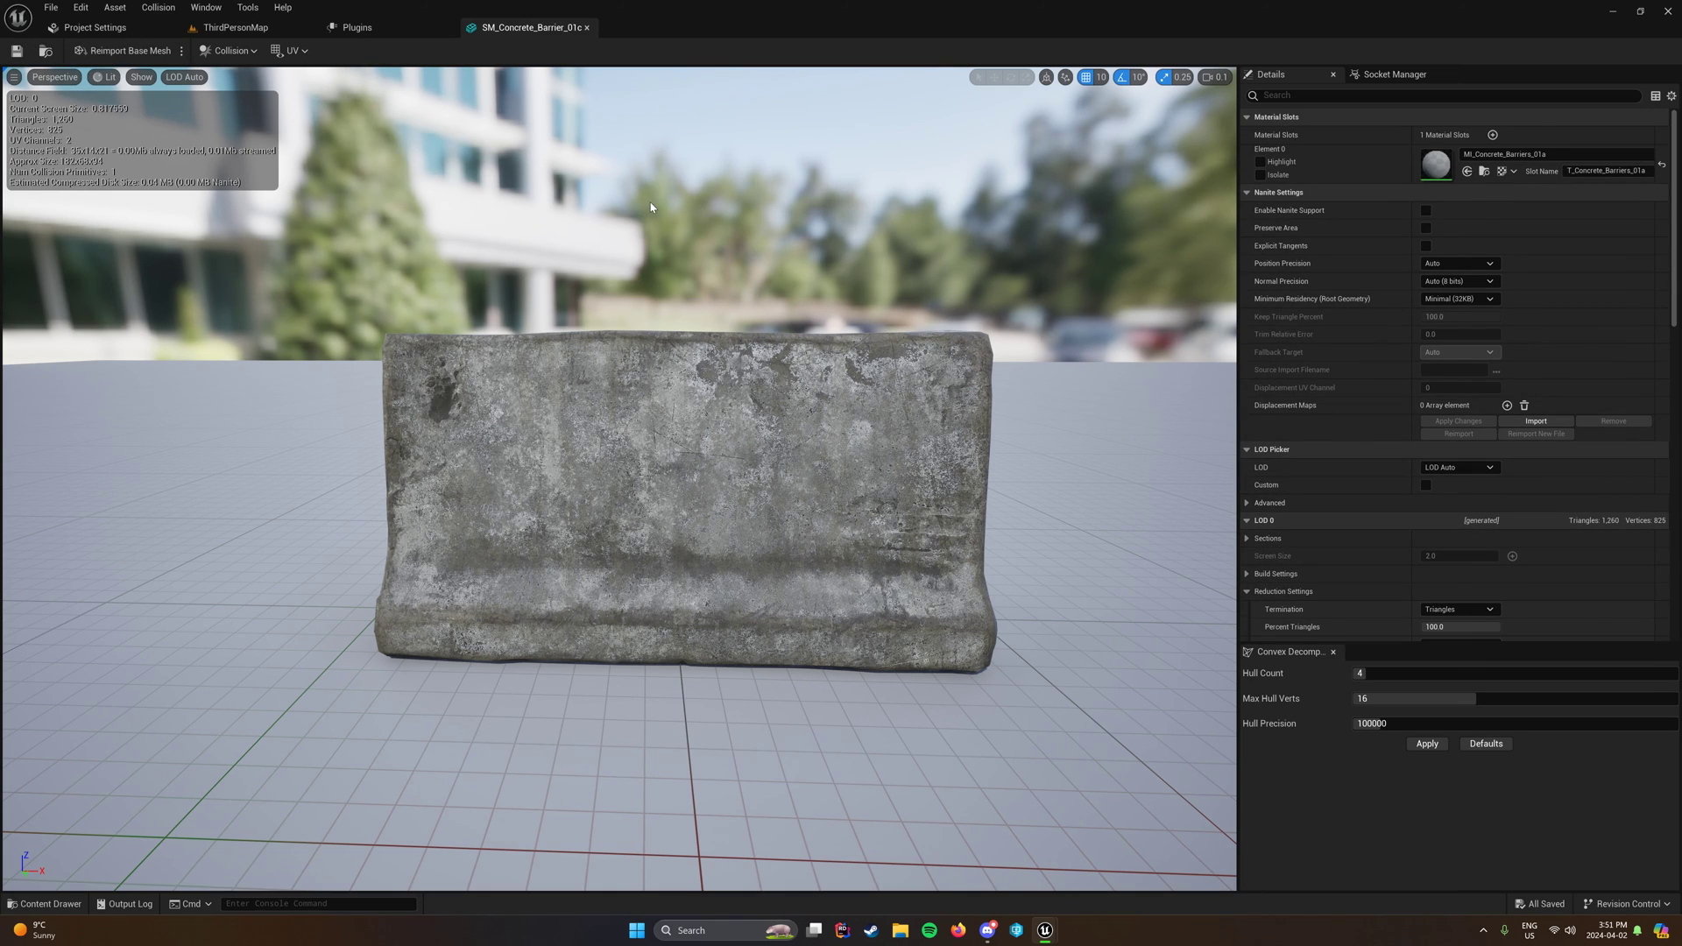
pyautogui.click(236, 31)
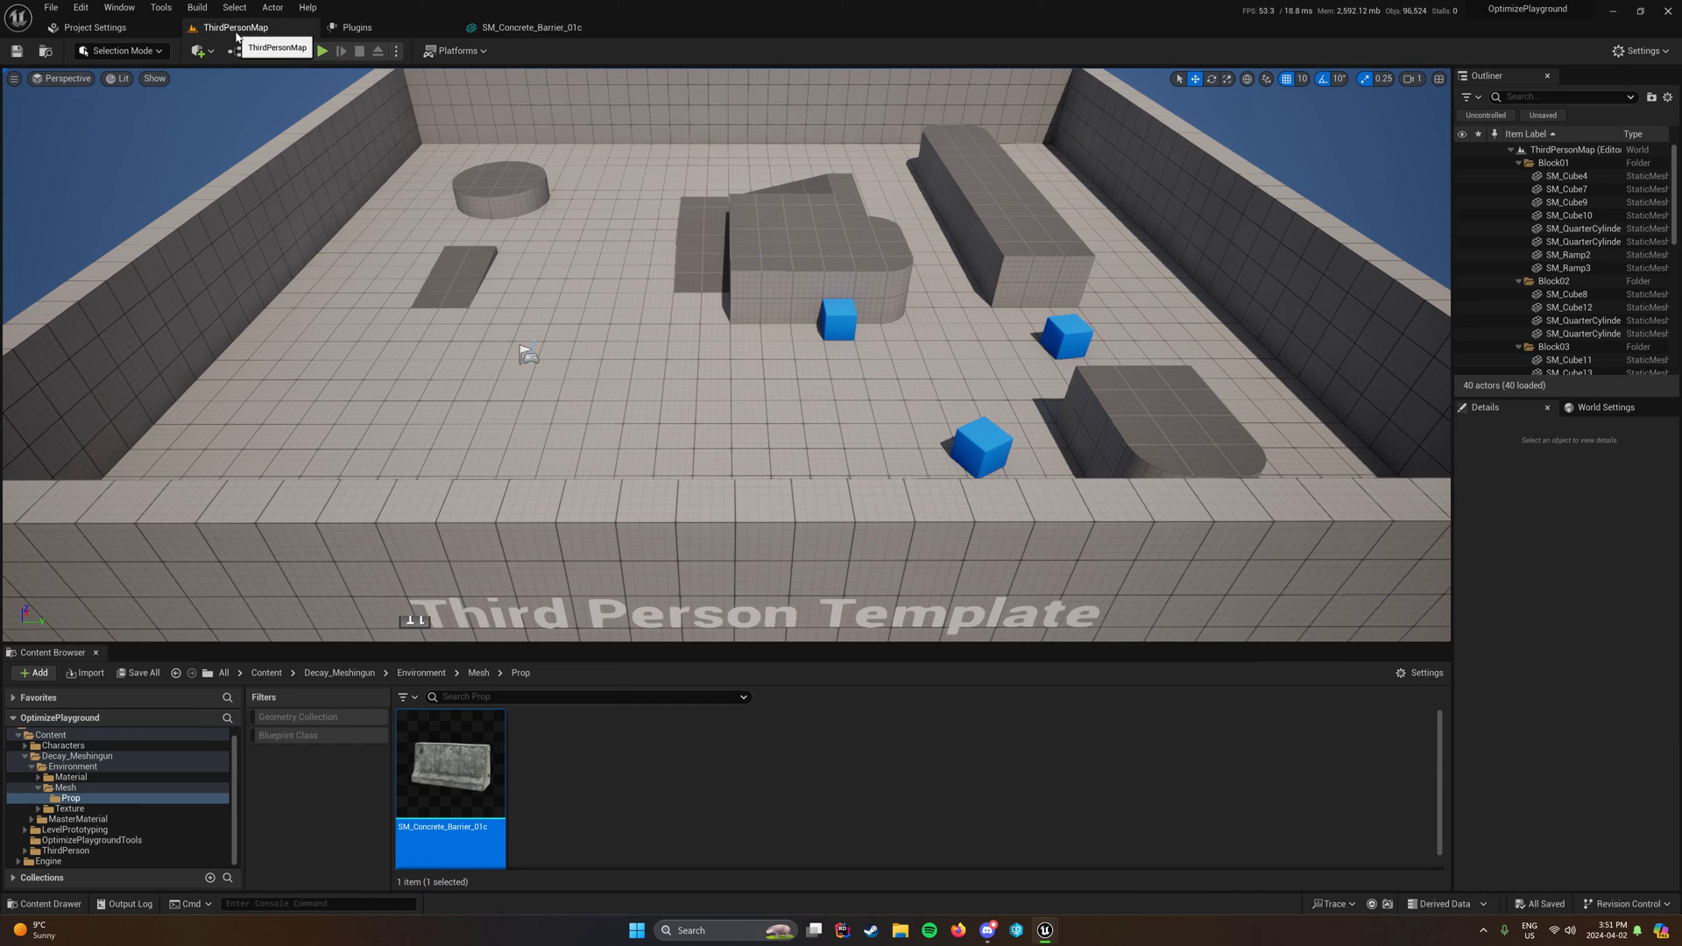
pyautogui.click(455, 778)
pyautogui.doubleClick(455, 778)
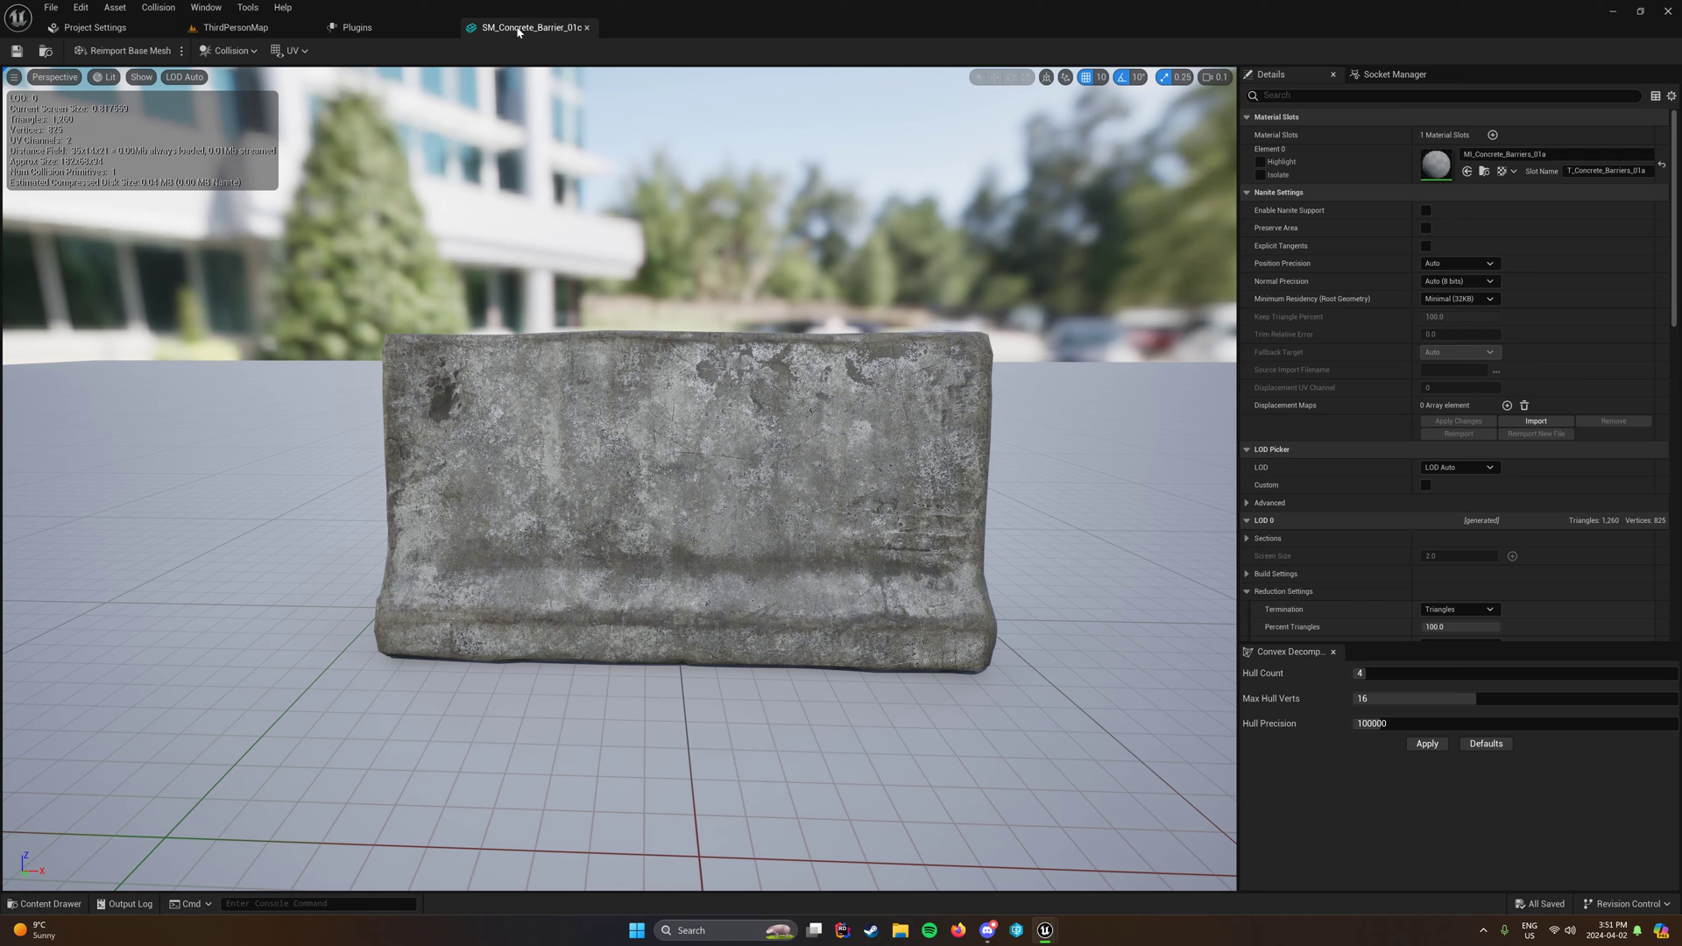
pyautogui.click(587, 28)
pyautogui.click(266, 29)
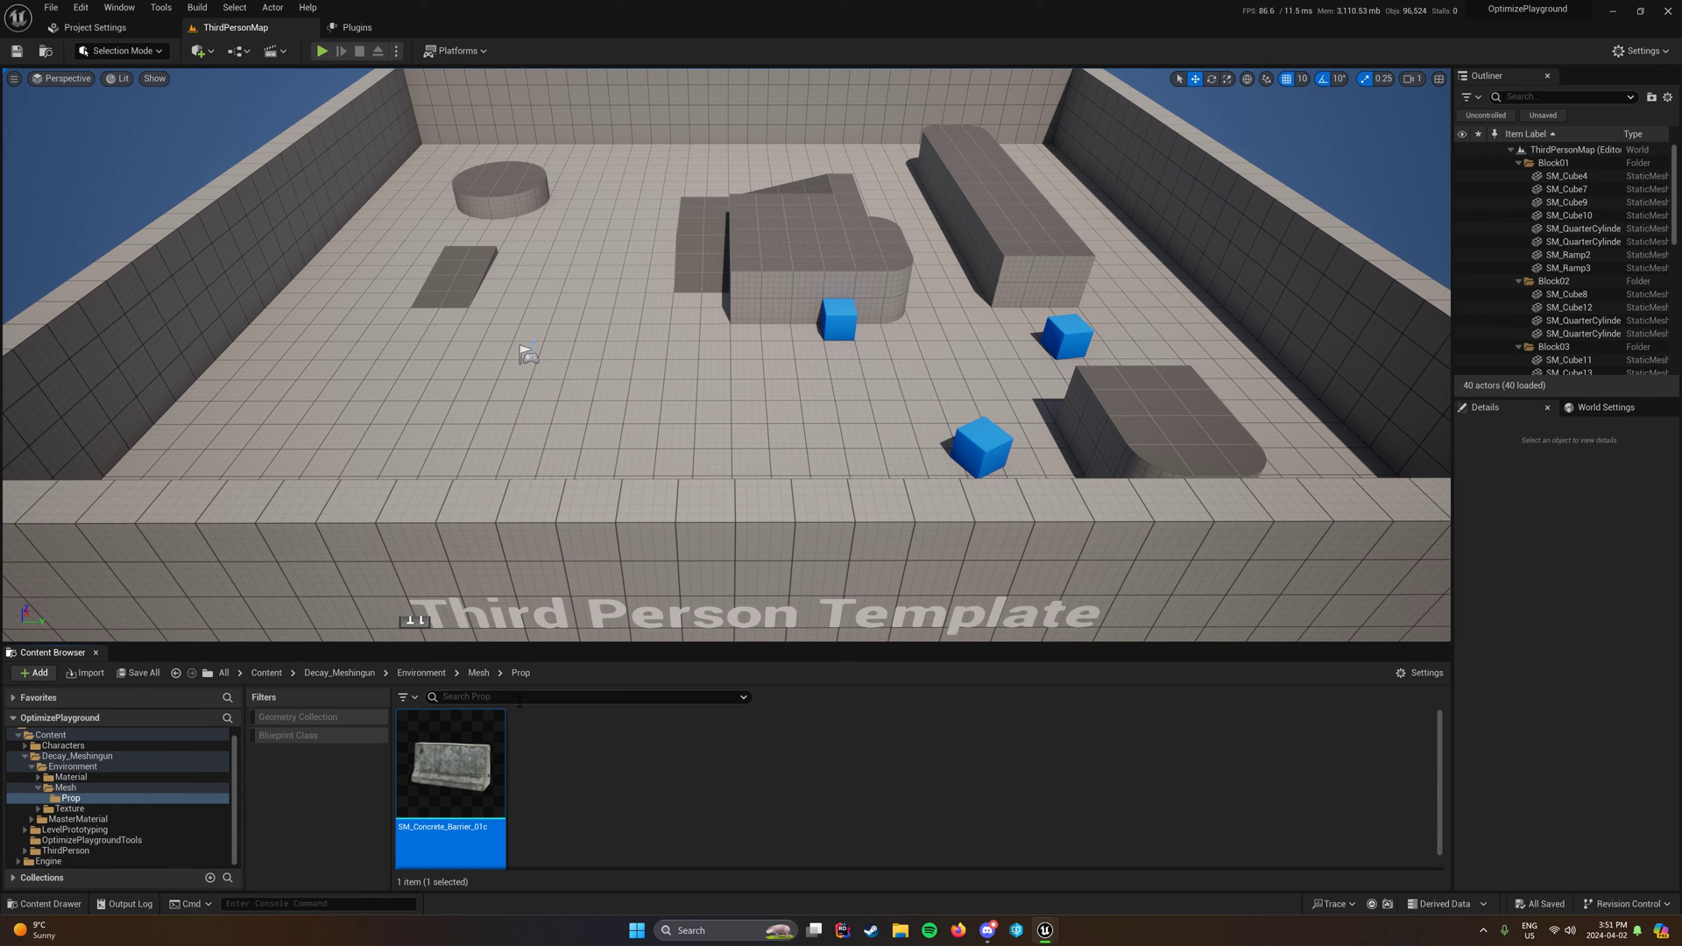
# Step: Place SM_Concrete_Barrier_01c on the open floor of ThirdPersonMap at about X 830, Y 570, Z 0
pyautogui.rightClick(459, 806)
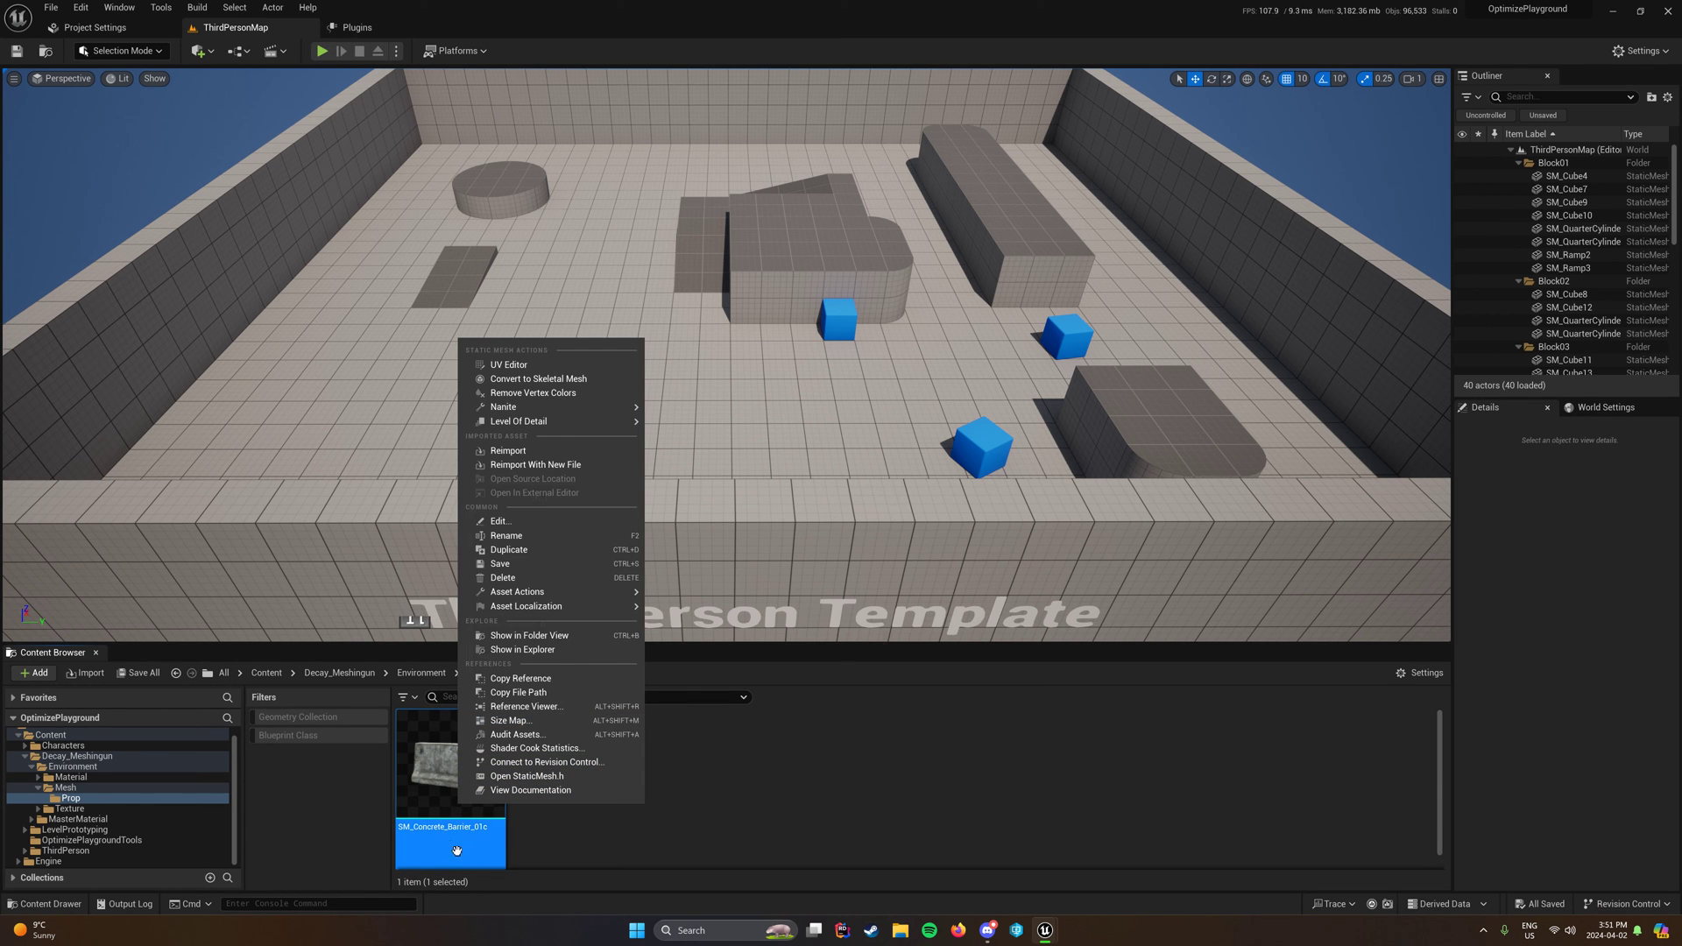
pyautogui.moveTo(454, 762); pyautogui.dragTo(366, 382)
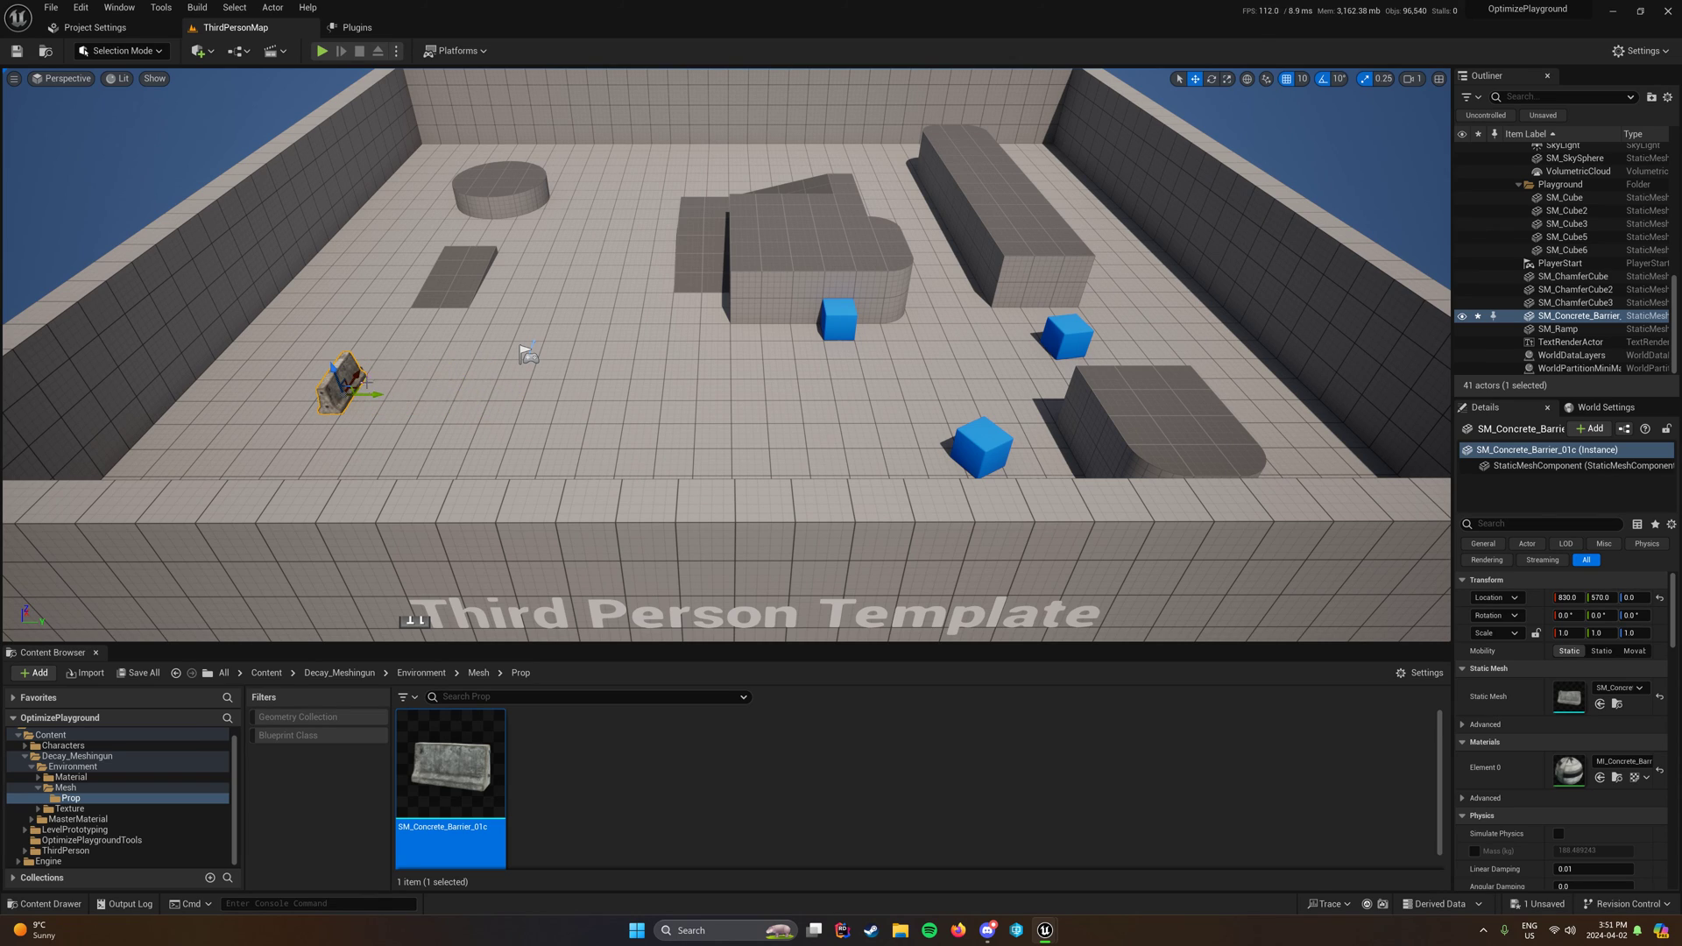
# Step: Switch to Fracture mode and generate a new geometry collection from the placed barrier
pyautogui.click(118, 53)
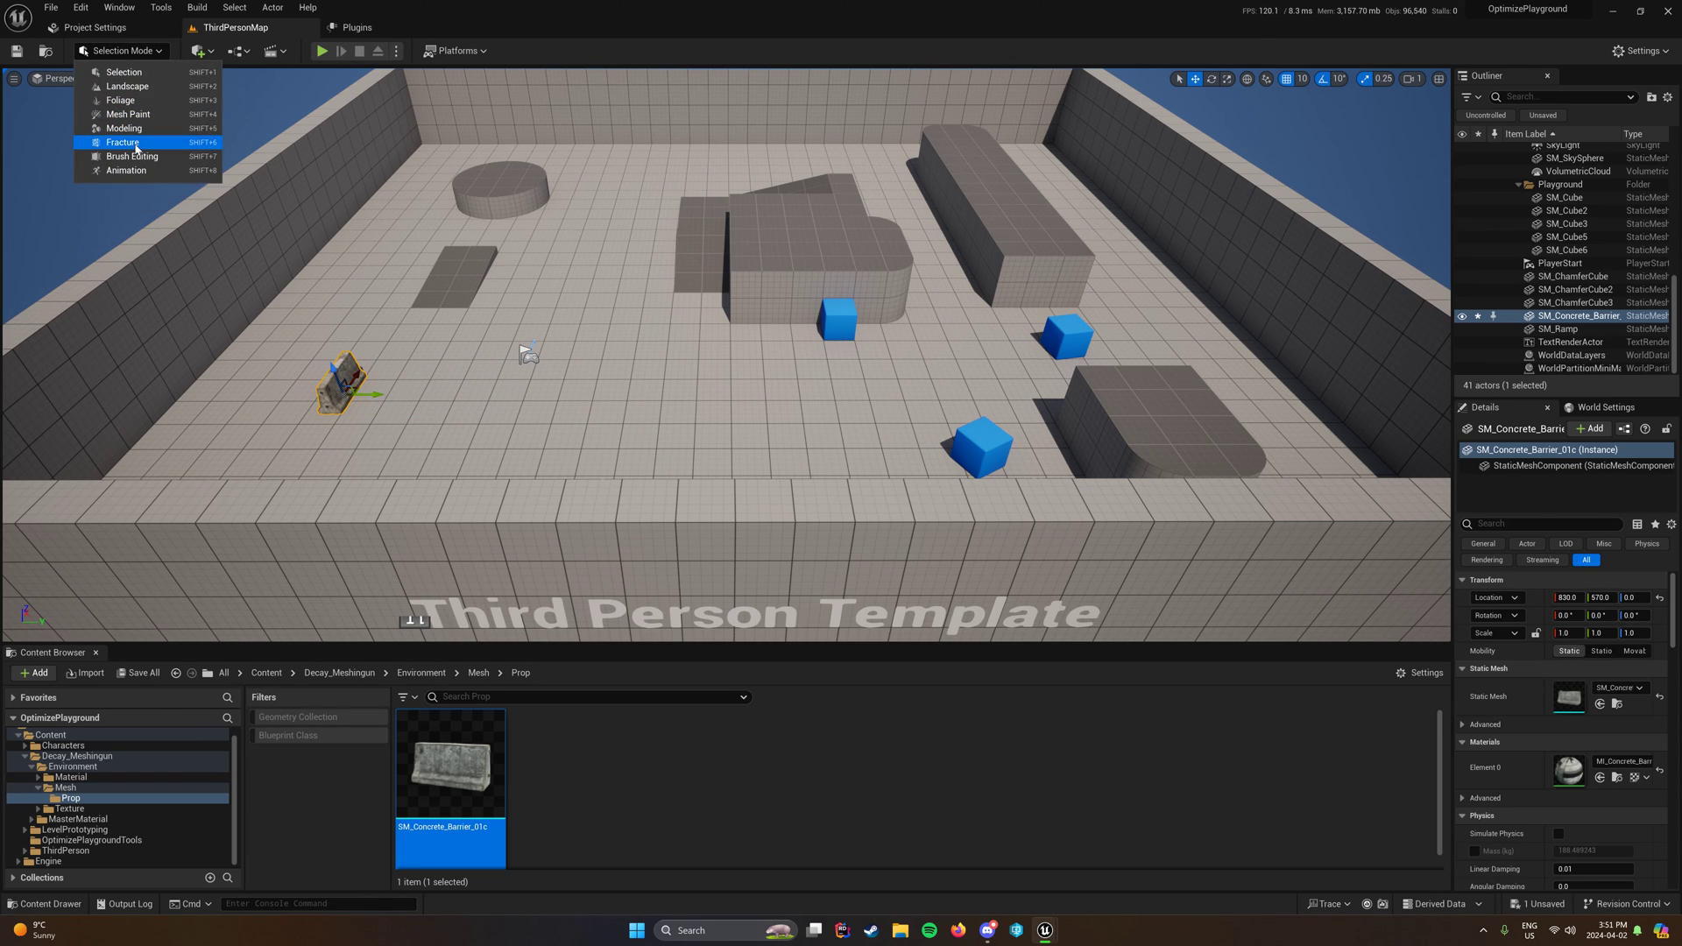
pyautogui.click(123, 142)
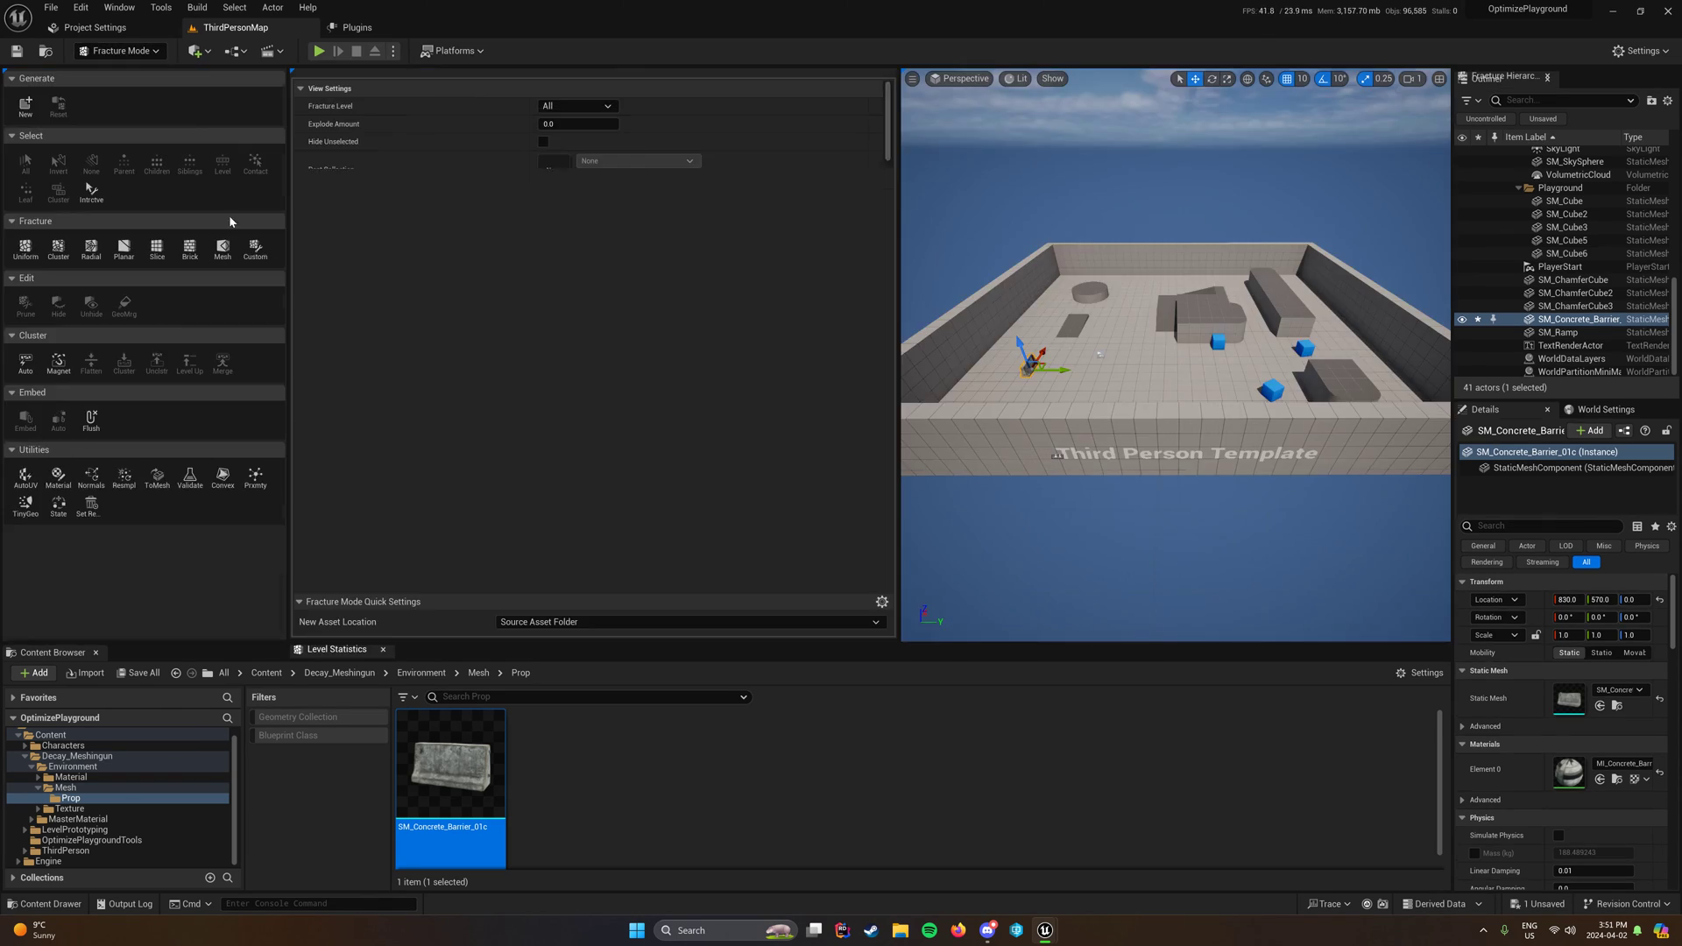
pyautogui.click(19, 112)
pyautogui.click(894, 614)
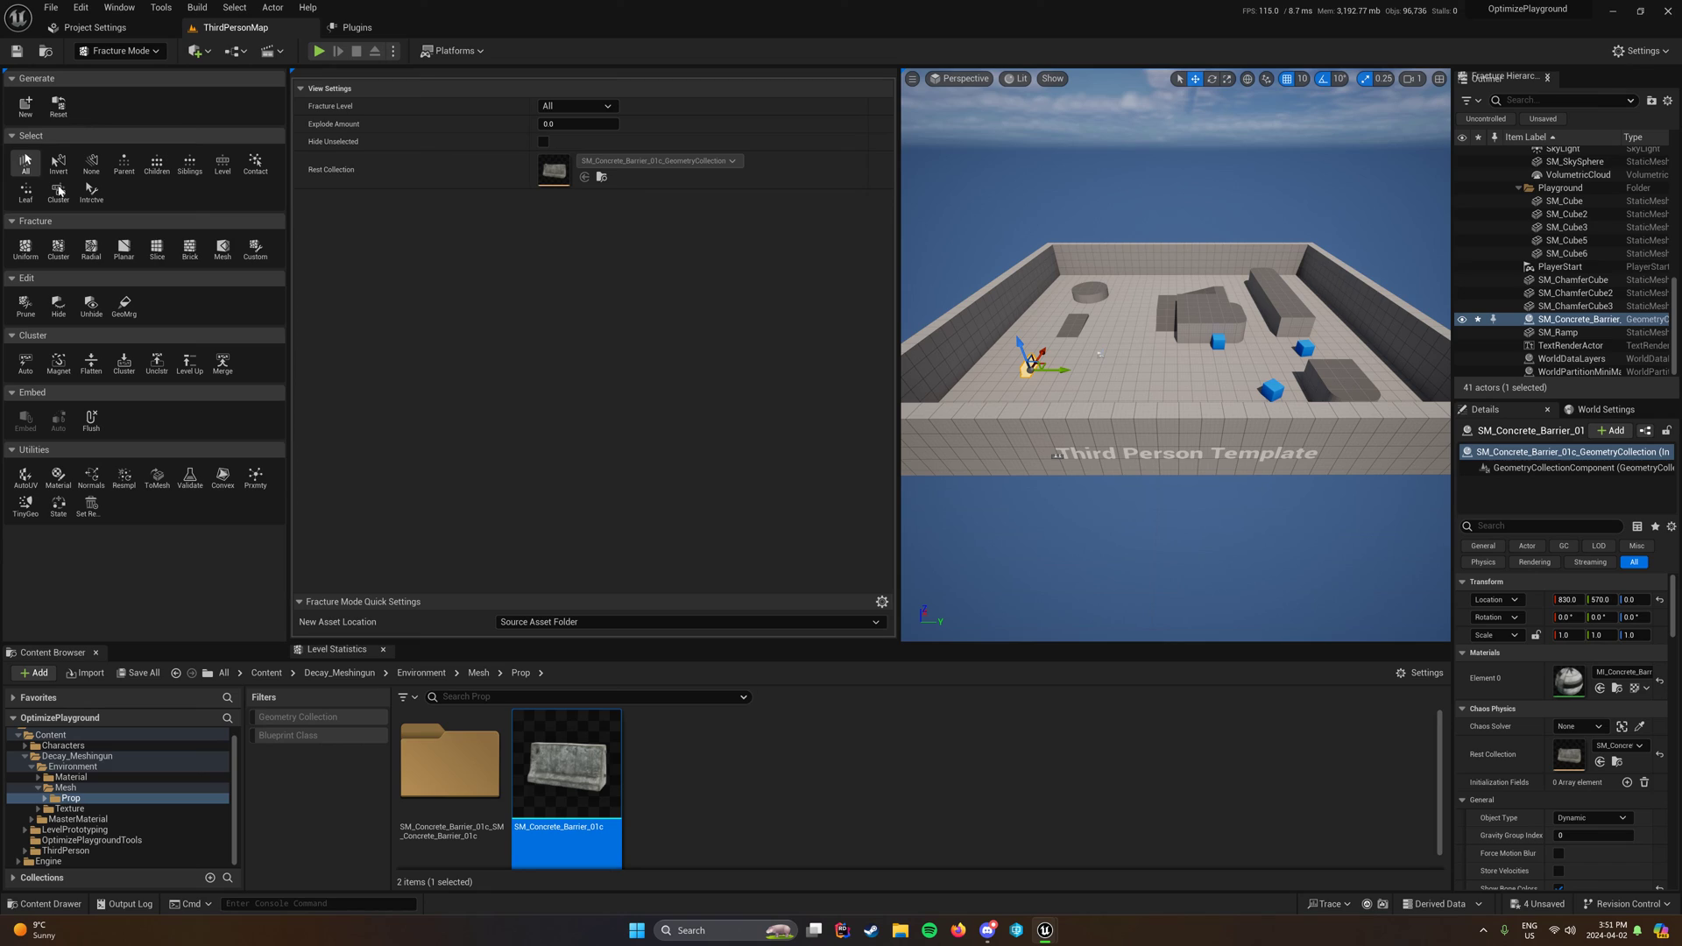
# Step: Fracture the barrier's geometry collection with Uniform Voronoi using 20 minimum and 20 maximum sites
pyautogui.click(26, 248)
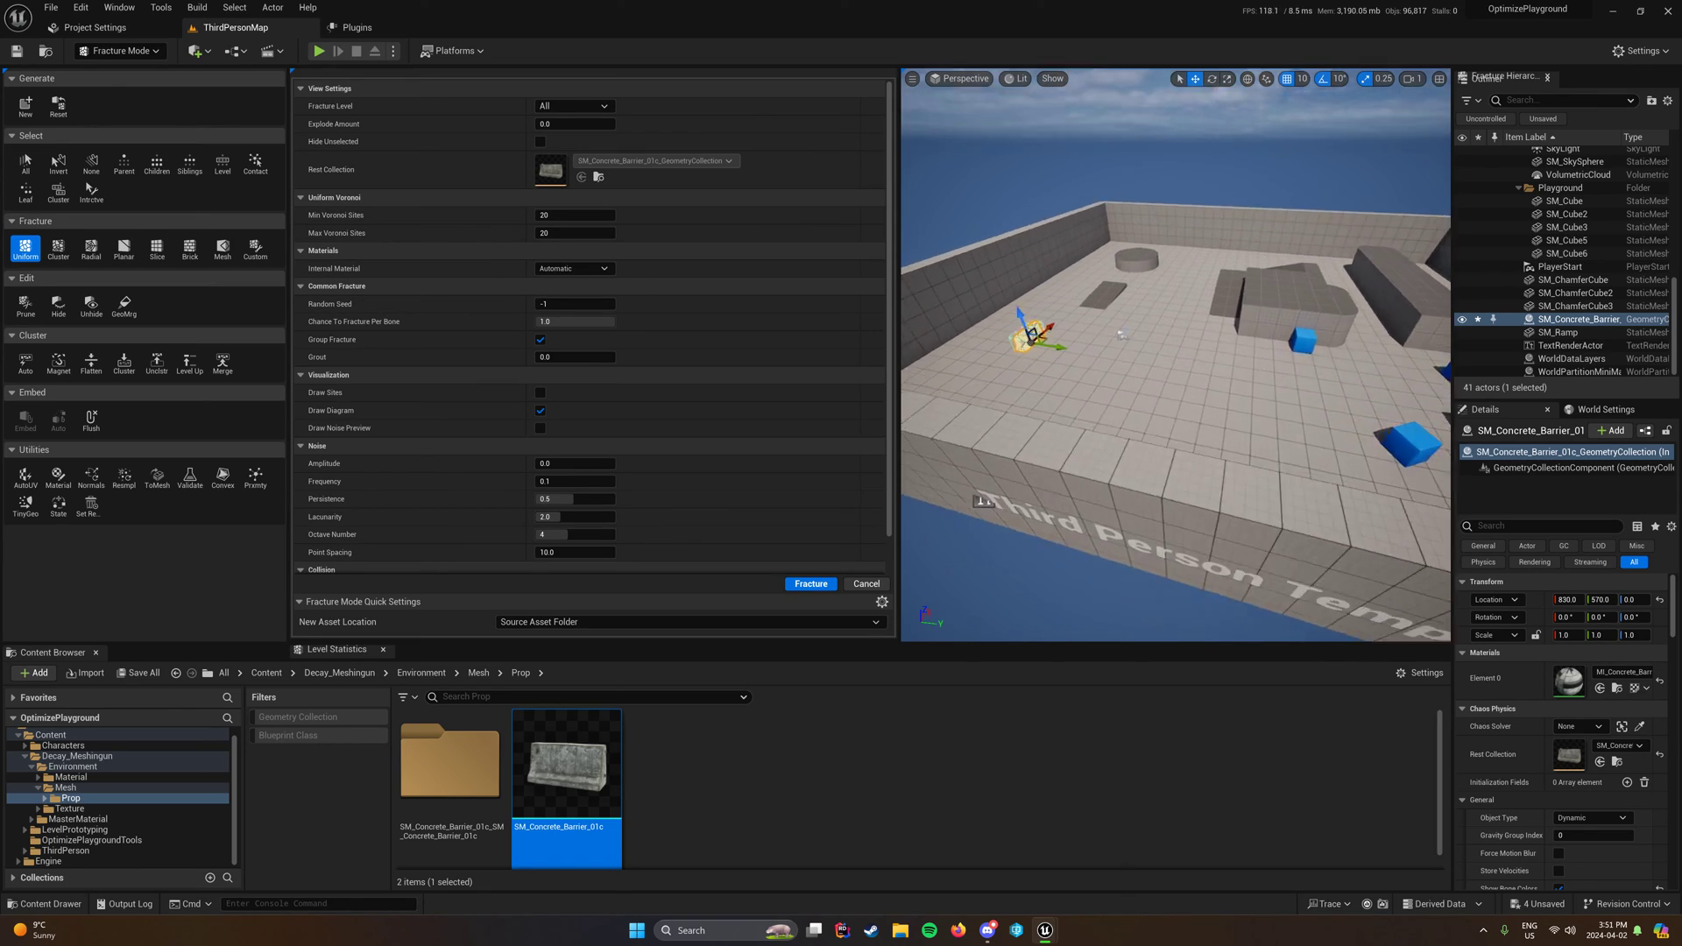
pyautogui.moveTo(1176, 354); pyautogui.dragTo(1046, 319, button='right')
pyautogui.press('w')
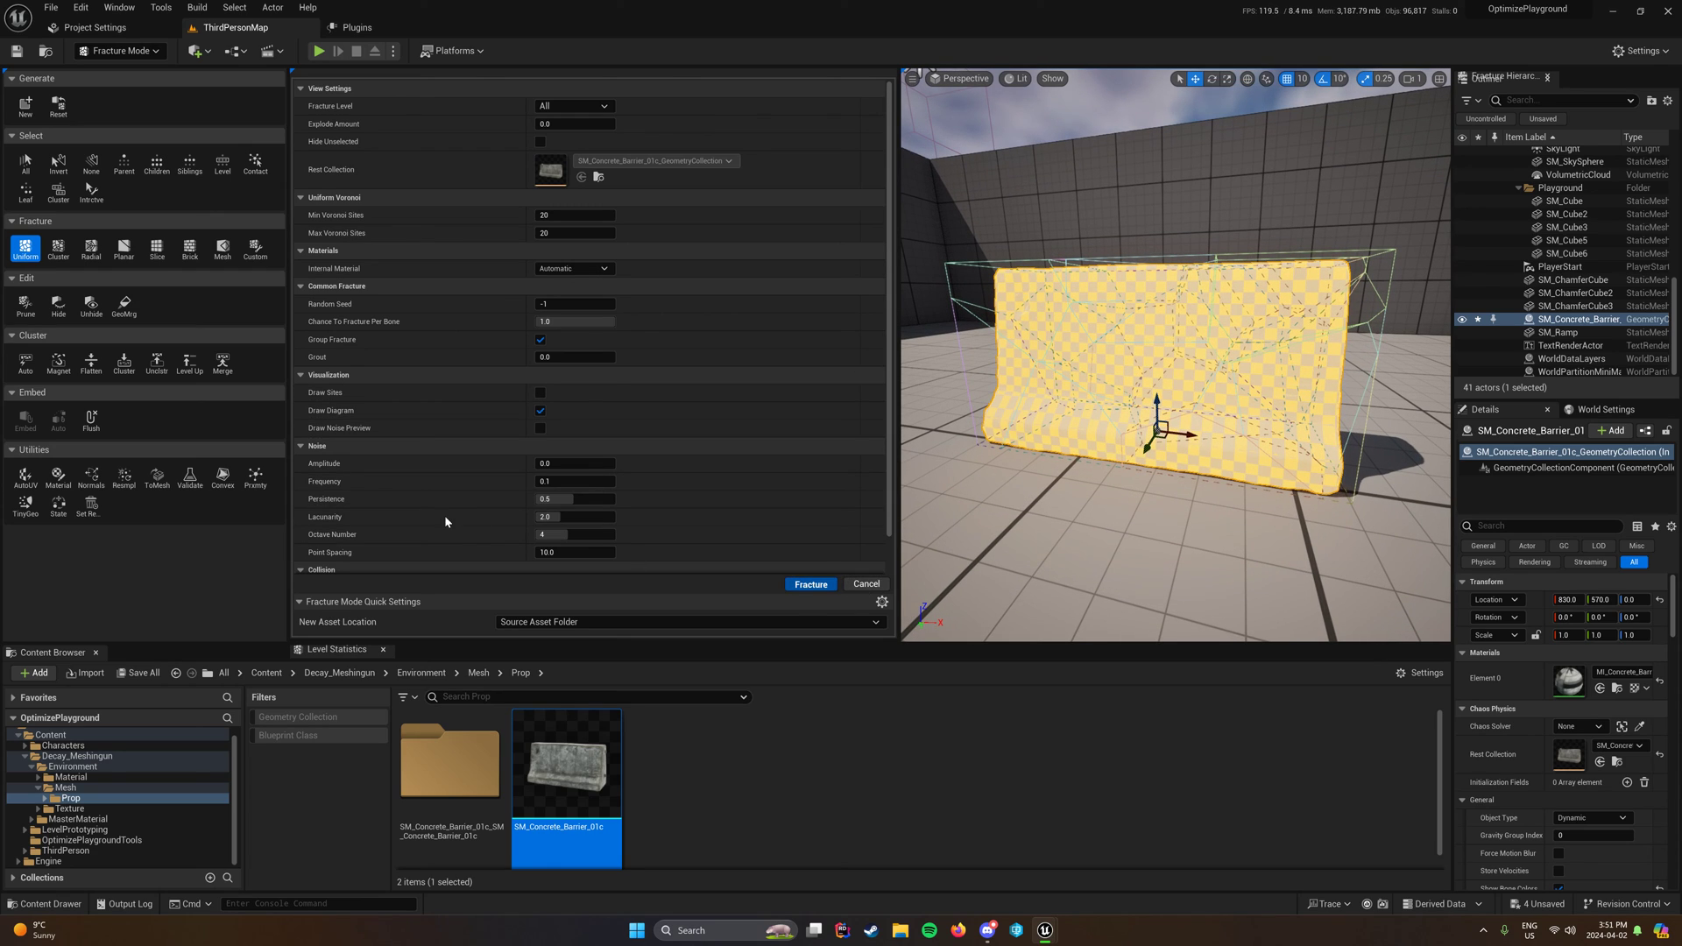
pyautogui.click(864, 585)
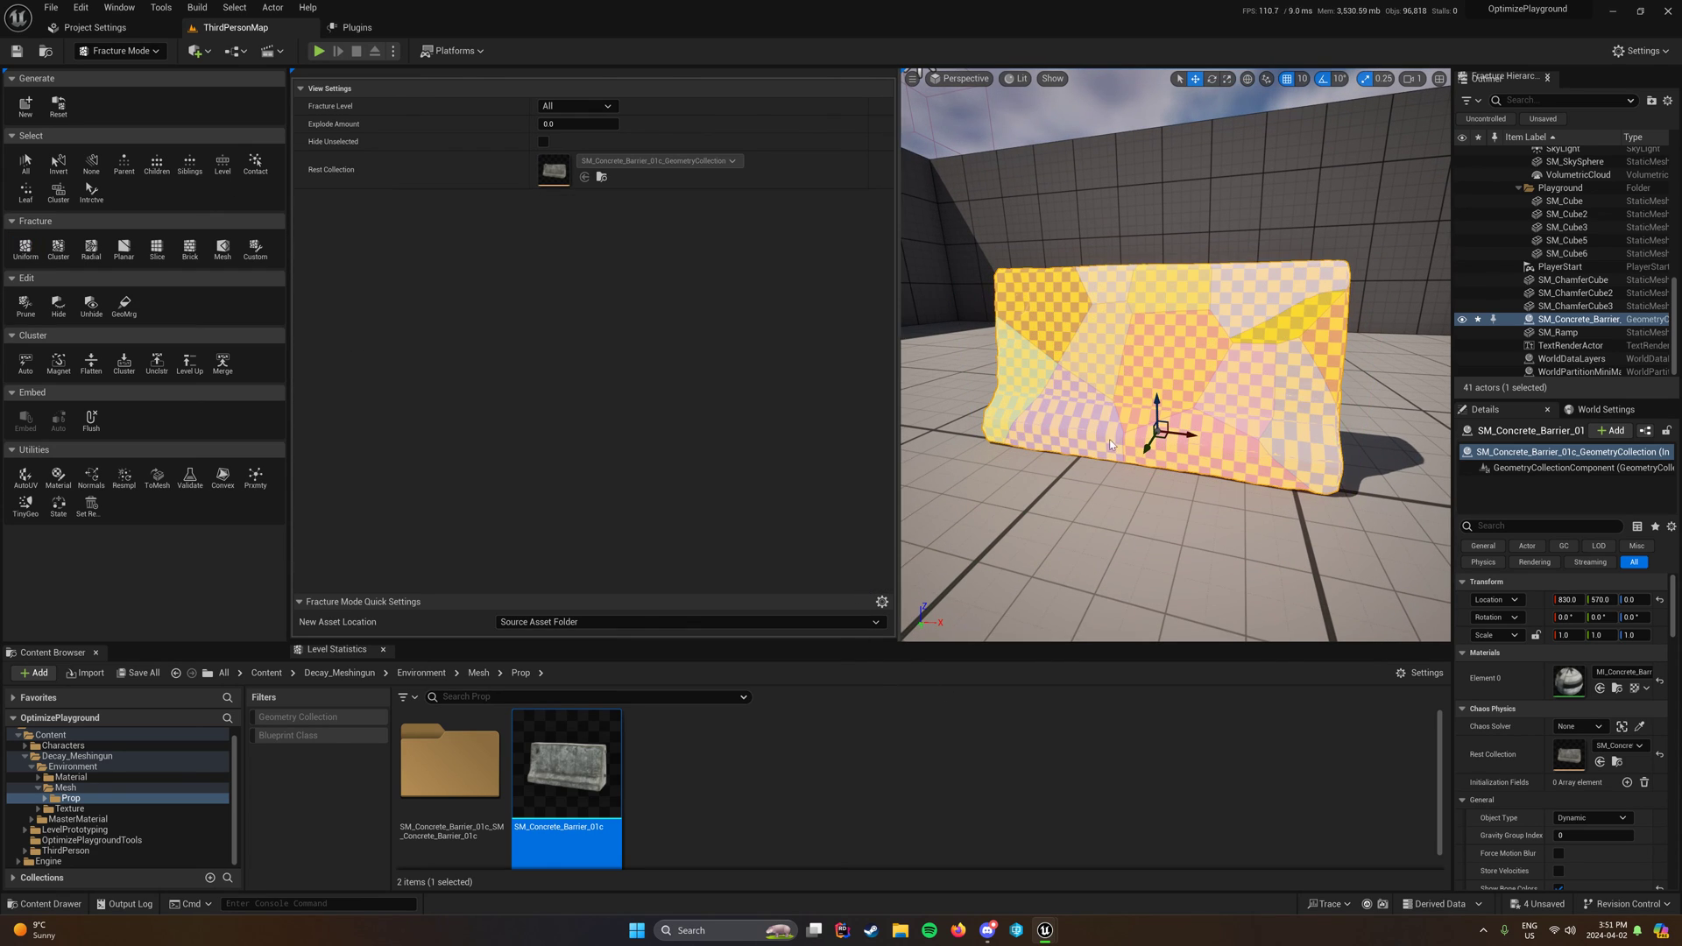
# Step: Return to Selection mode and turn off Show Bone Colors for the fractured barrier
pyautogui.click(99, 53)
pyautogui.click(114, 70)
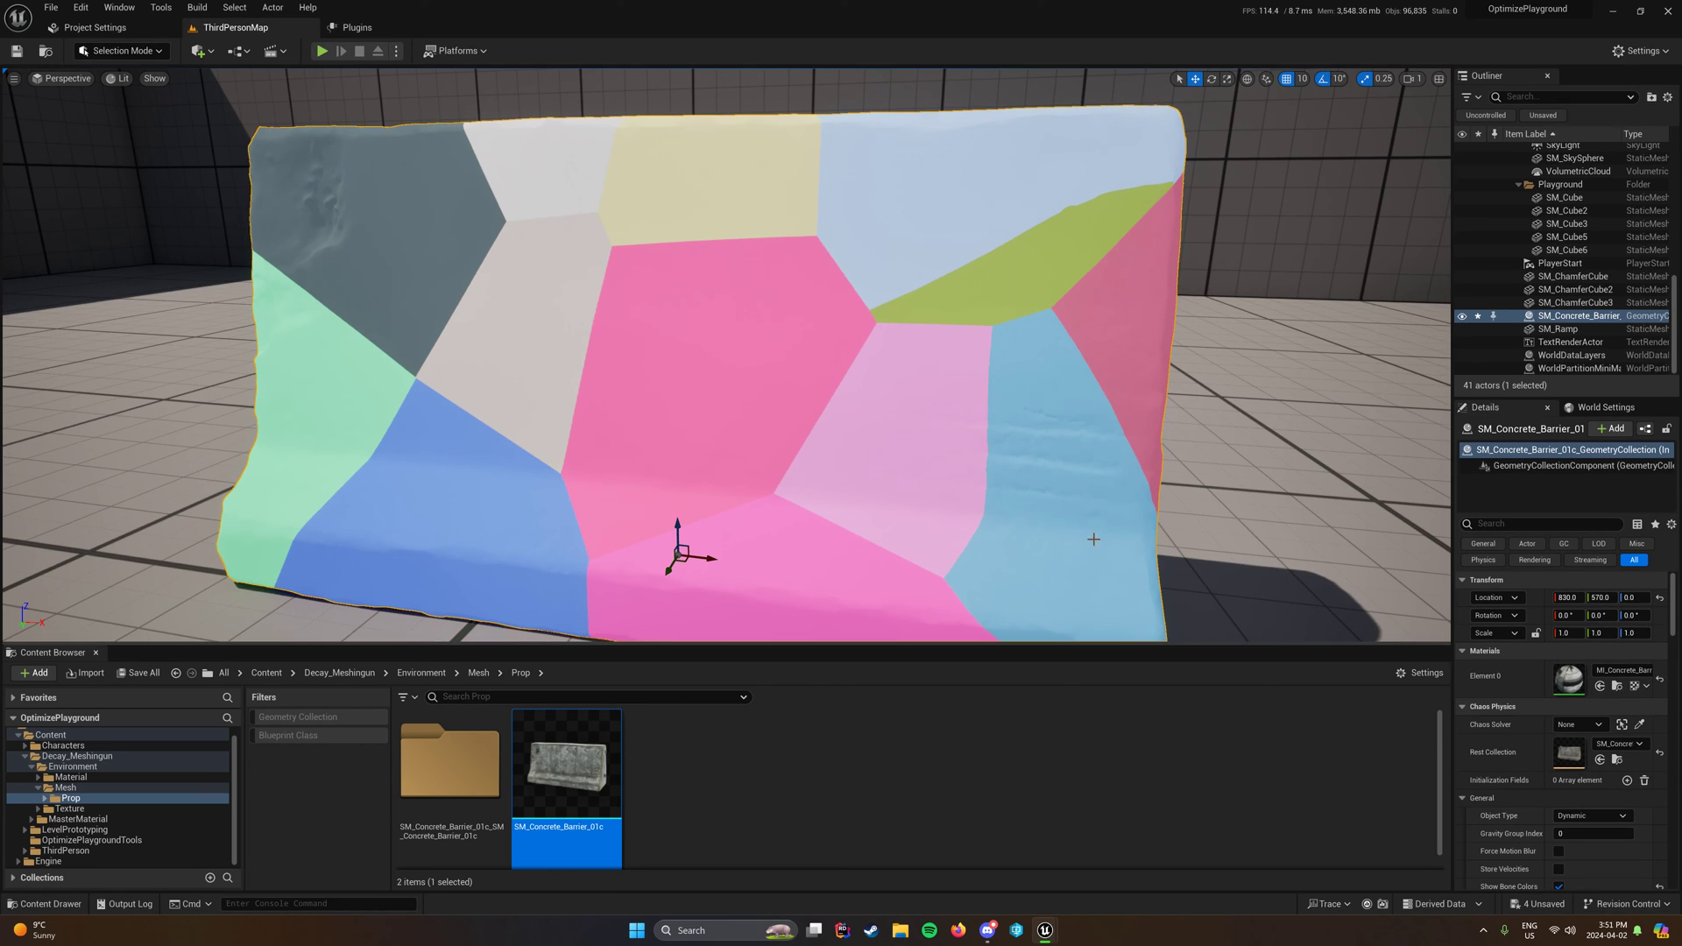
pyautogui.scroll(-1, 1563, 839)
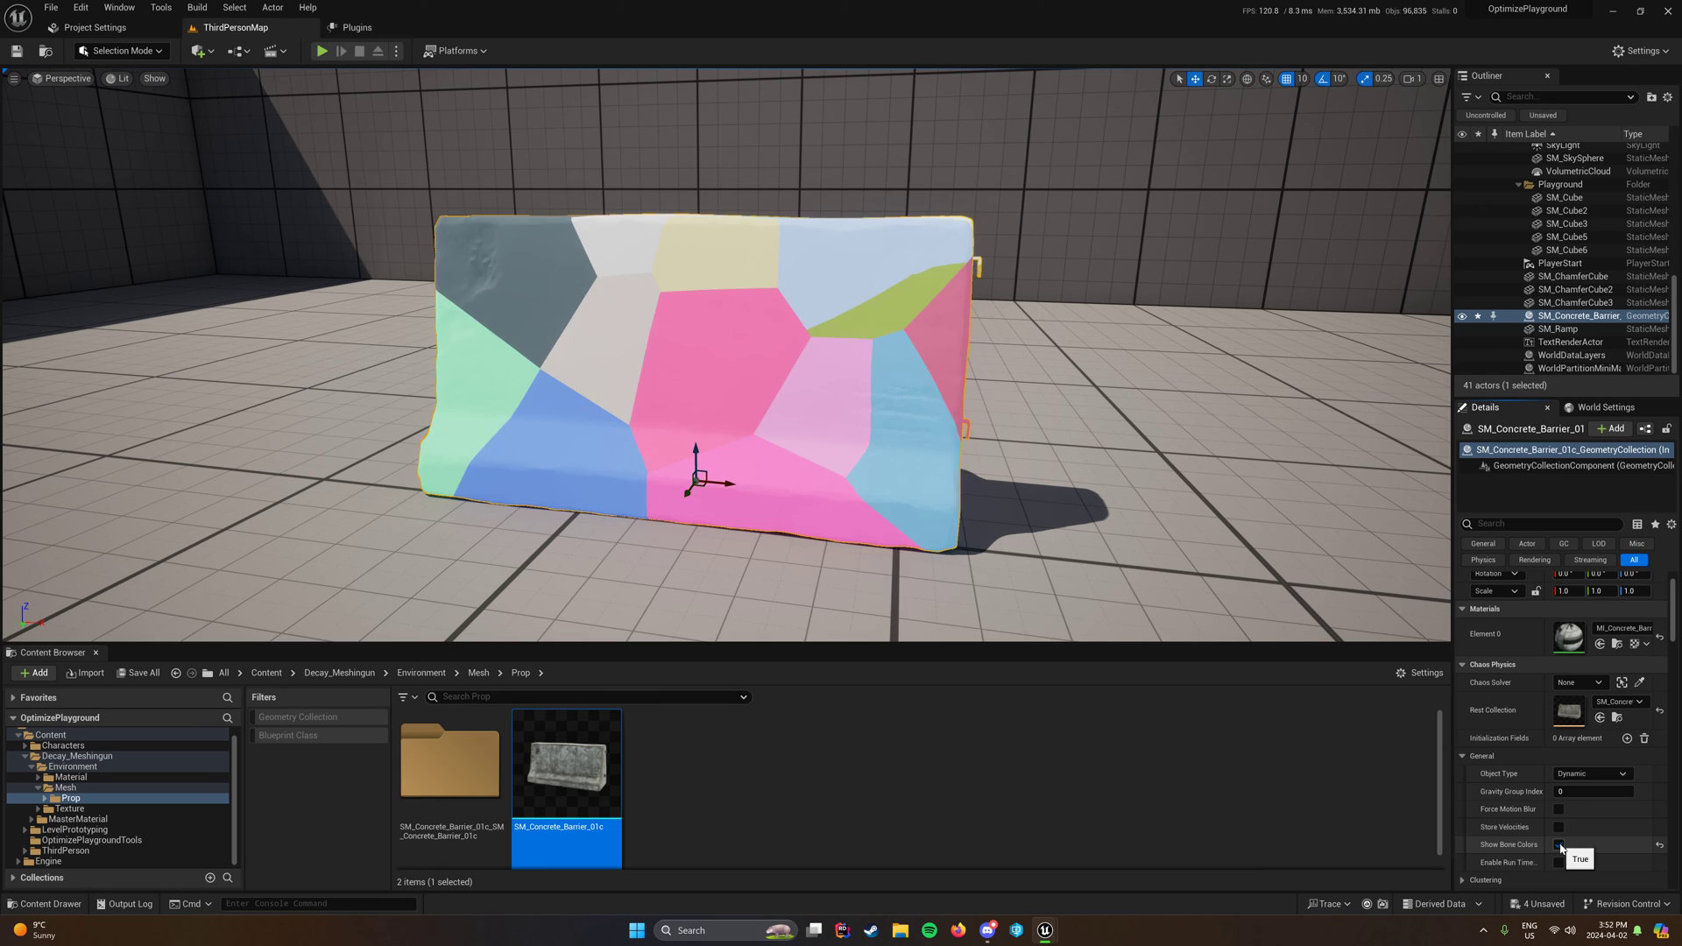
pyautogui.click(1559, 844)
pyautogui.scroll(-5, 812, 407)
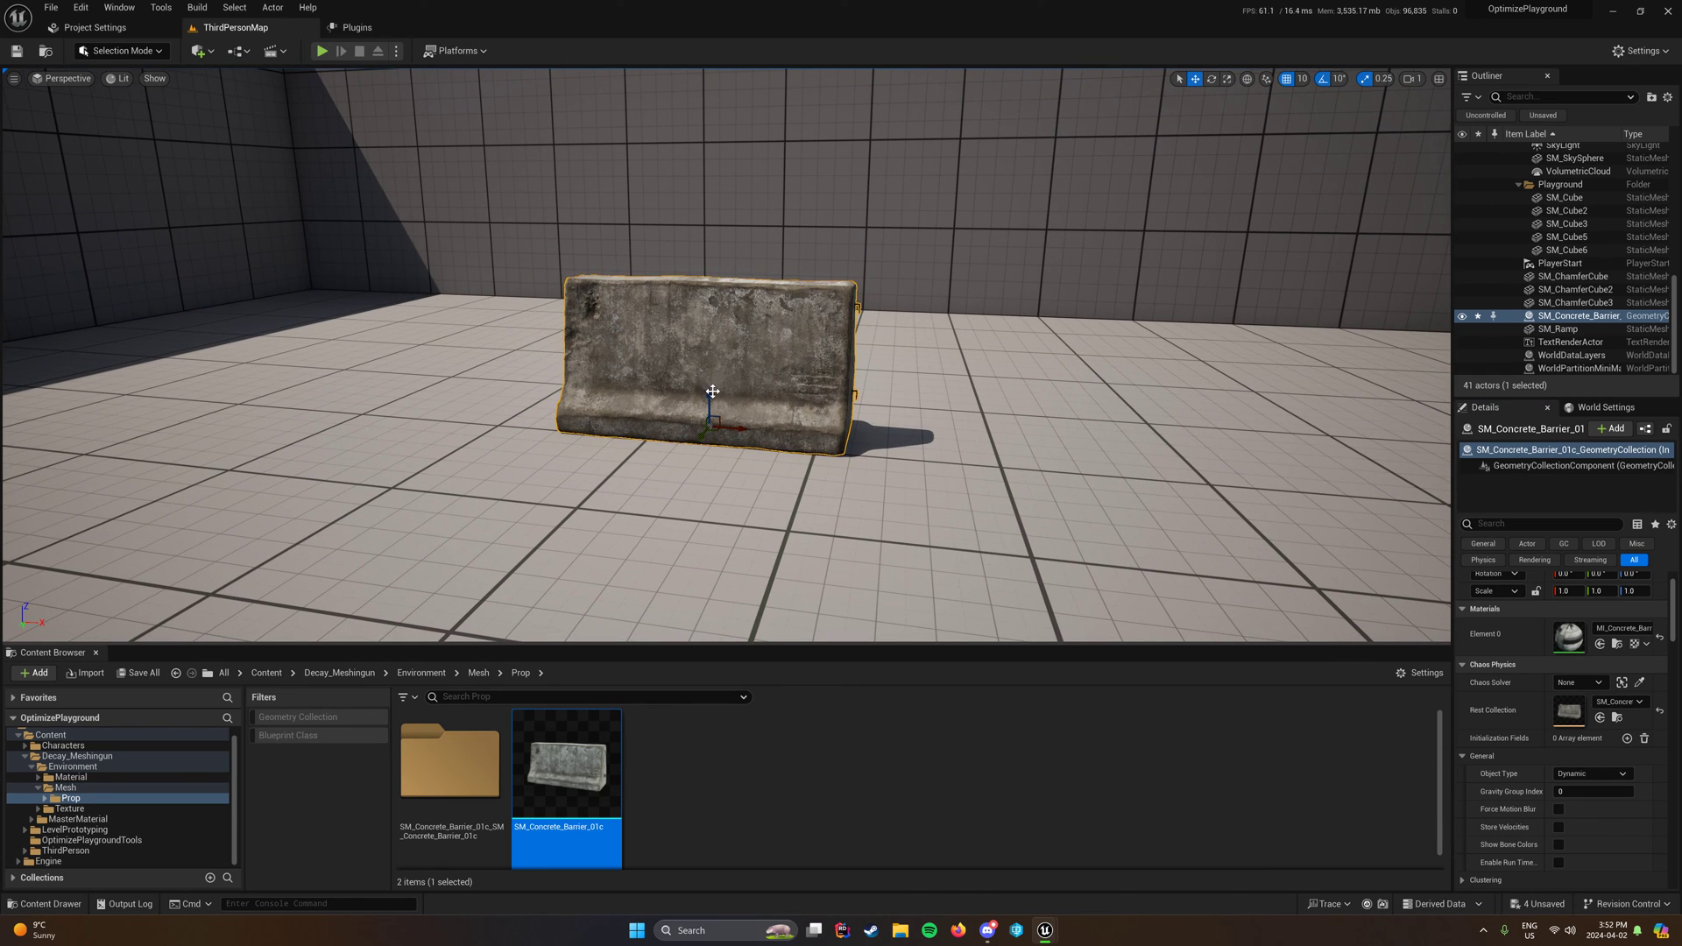
# Step: Raise the fractured barrier high above the floor and rotate it to a diagonal tilt
pyautogui.scroll(-5, 1574, 792)
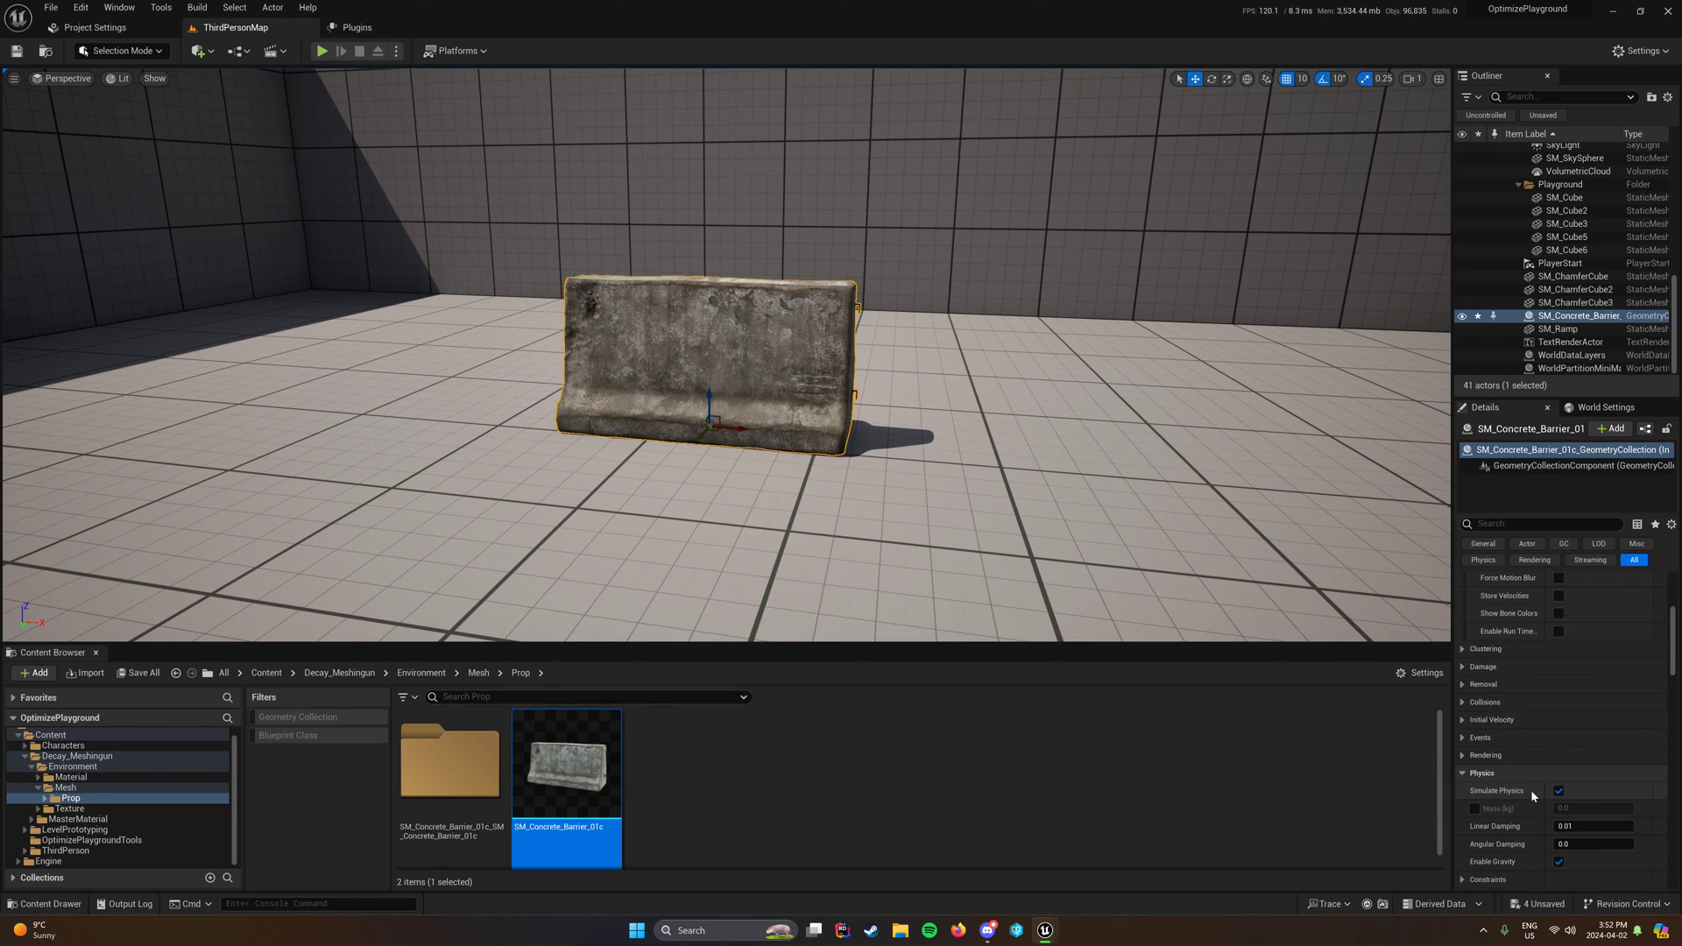
pyautogui.scroll(-6, 755, 372)
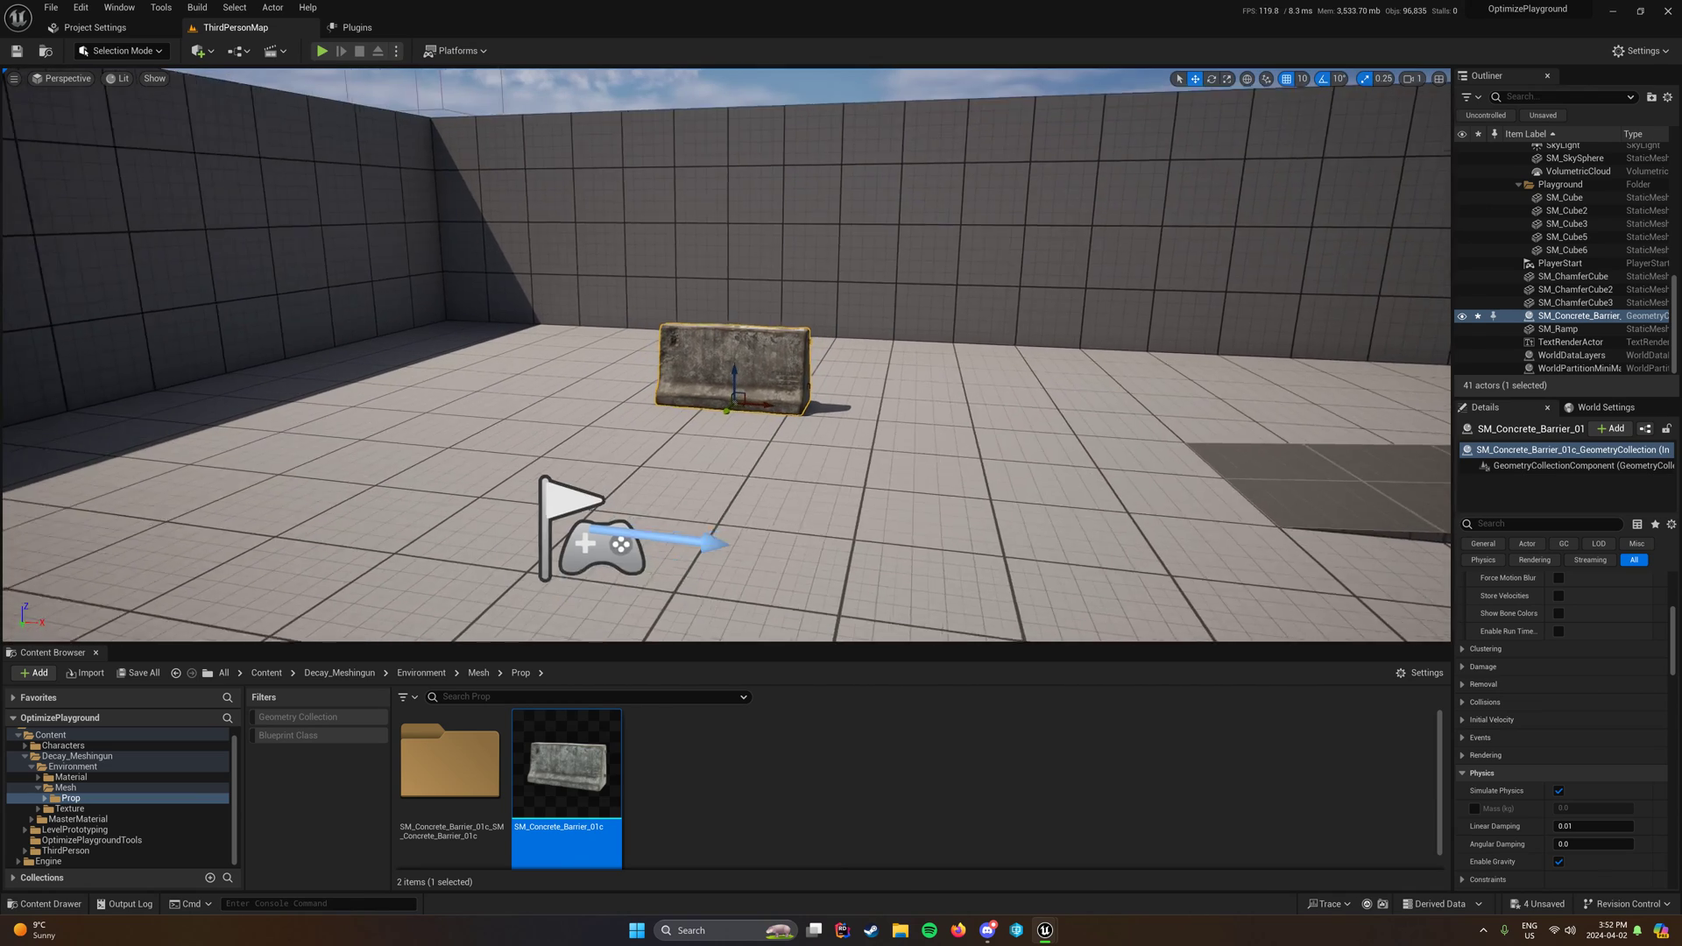
pyautogui.moveTo(742, 369); pyautogui.dragTo(740, 75)
pyautogui.press('s')
pyautogui.moveTo(759, 193); pyautogui.dragTo(763, 180, button='right')
pyautogui.moveTo(725, 197); pyautogui.dragTo(762, 154)
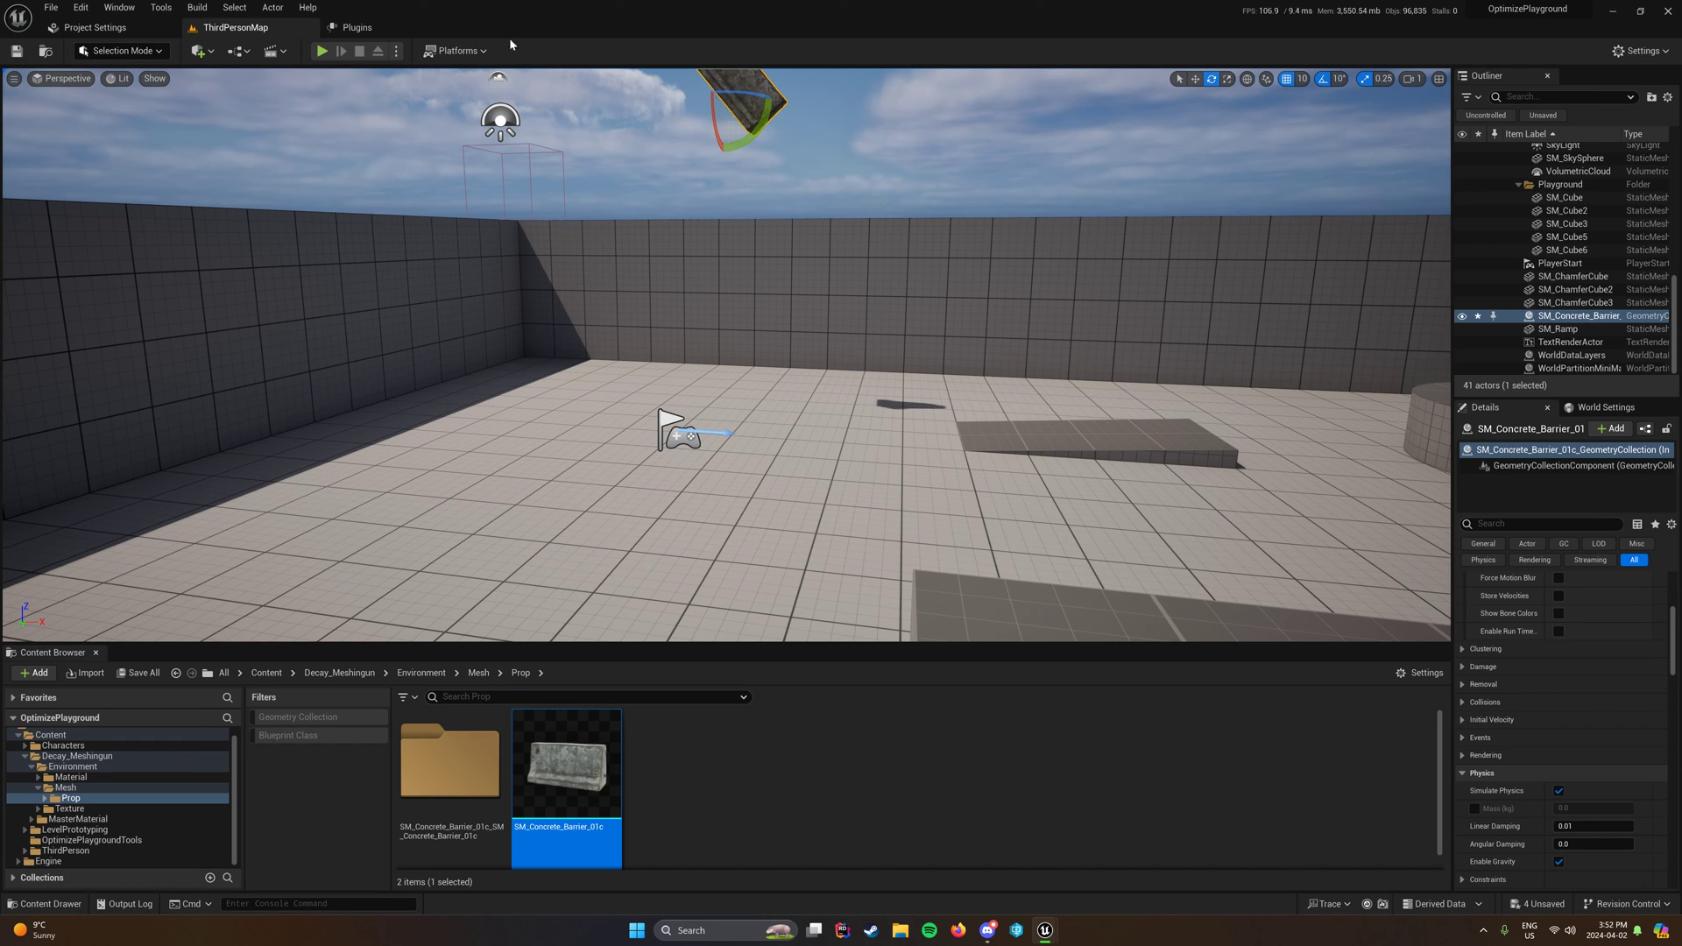
# Step: Play the level, run the character to the fallen barrier, and eject from the player to select the broken geometry collection
pyautogui.click(321, 50)
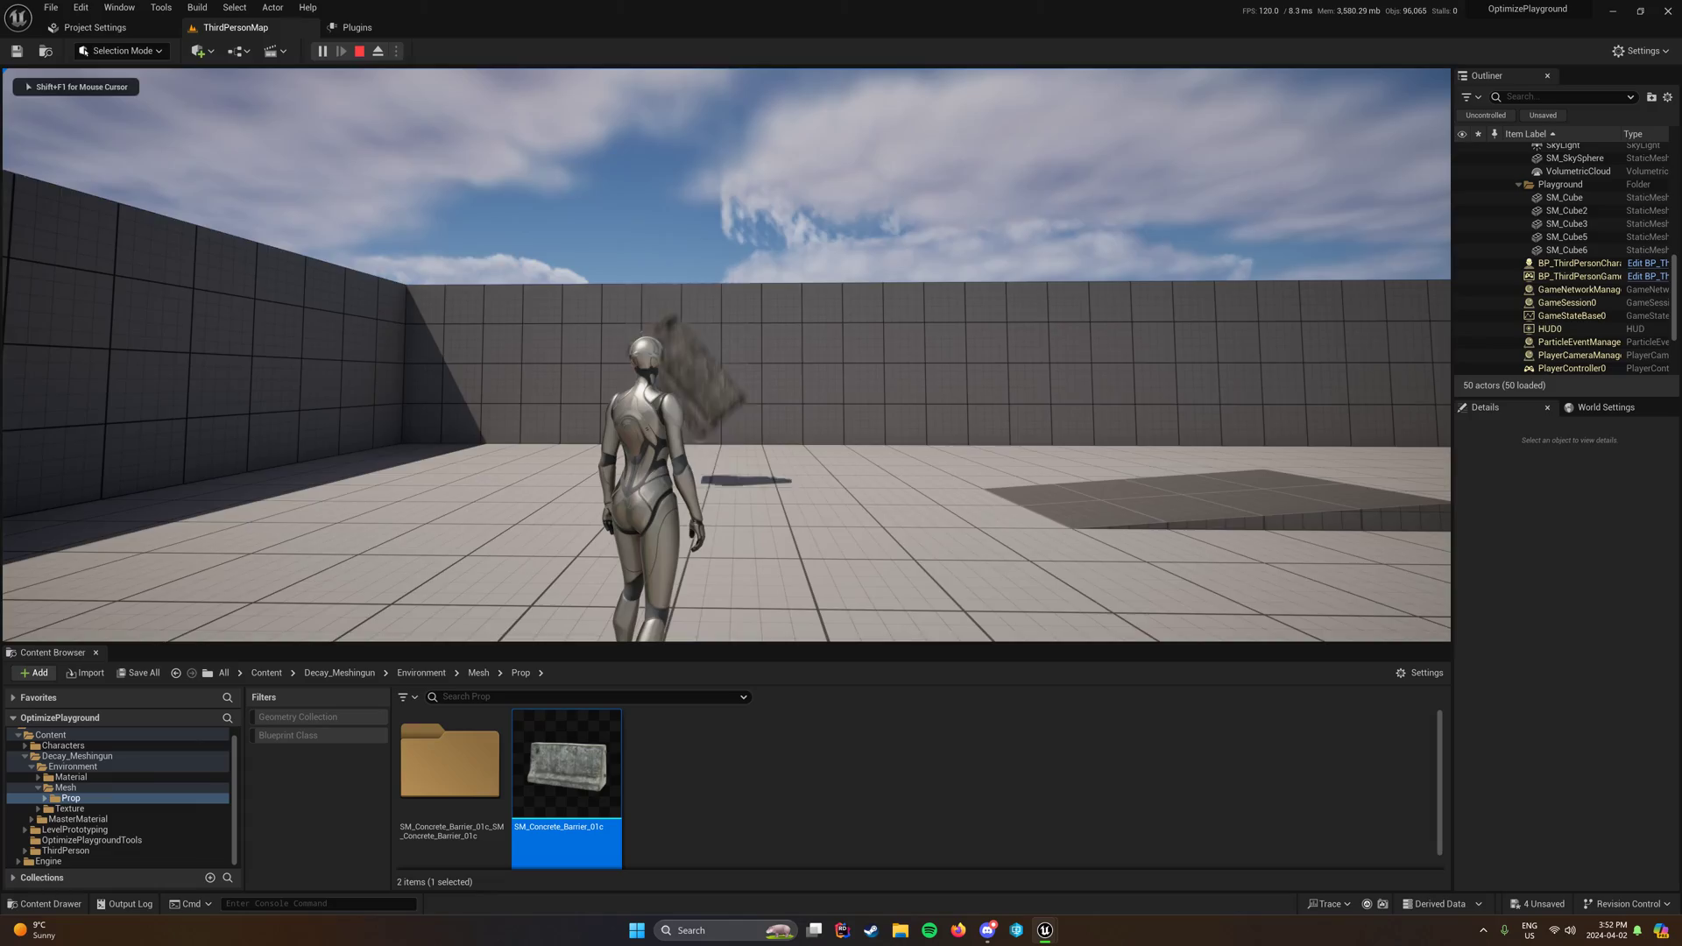
pyautogui.press('w')
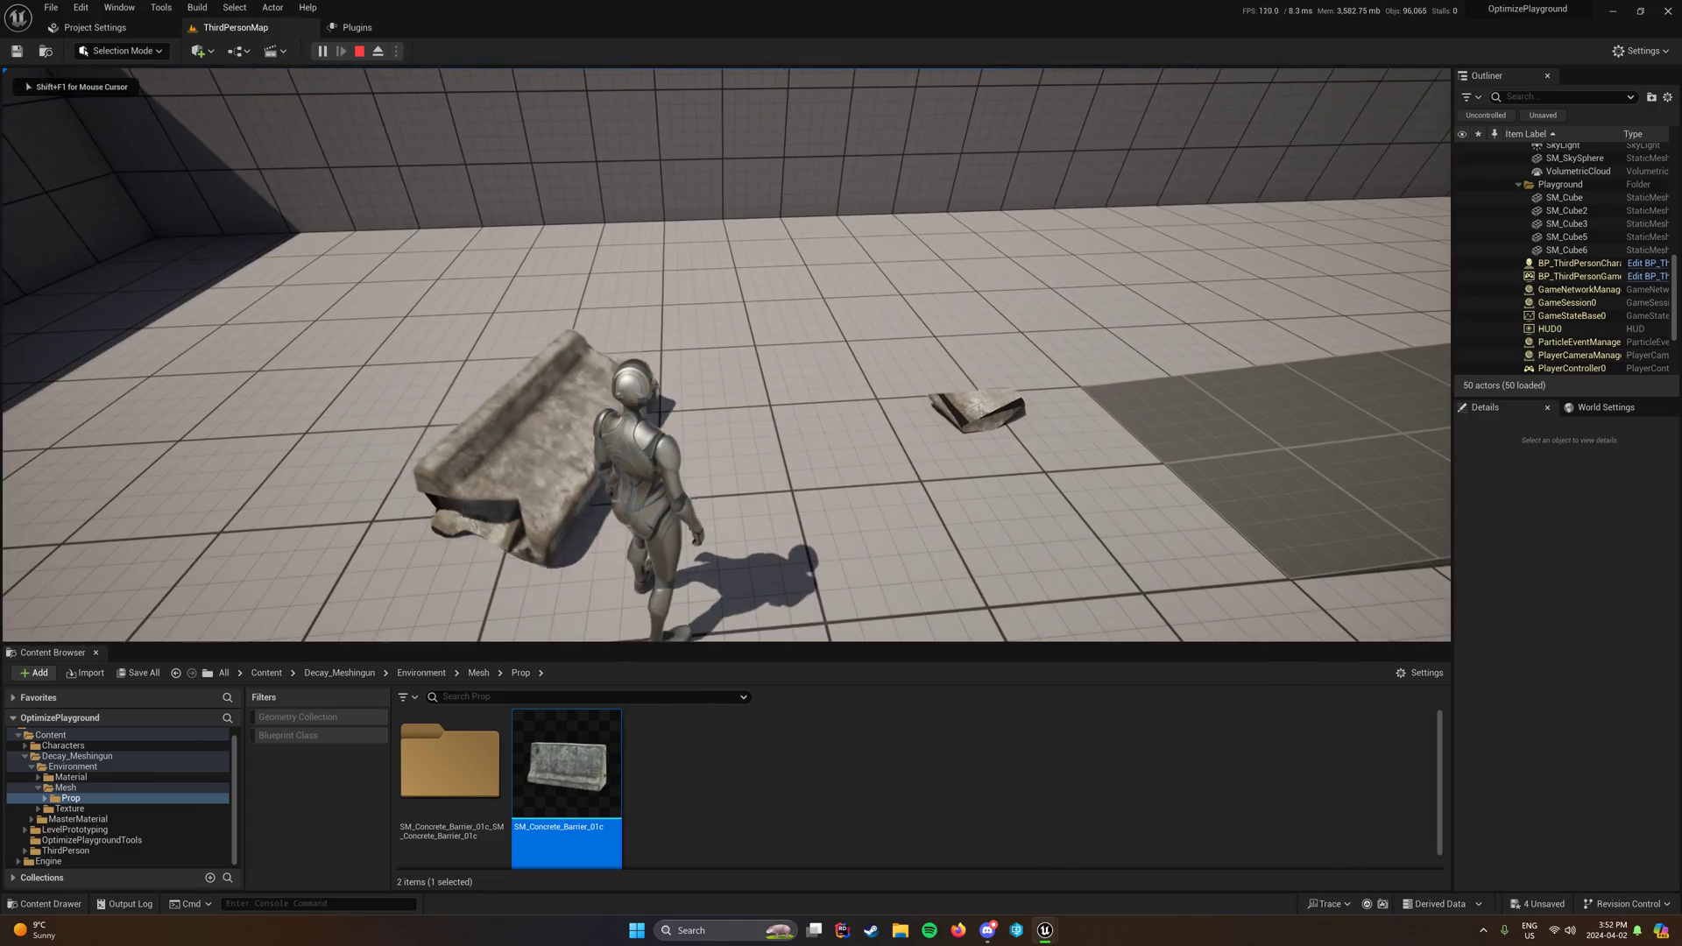
pyautogui.press('w')
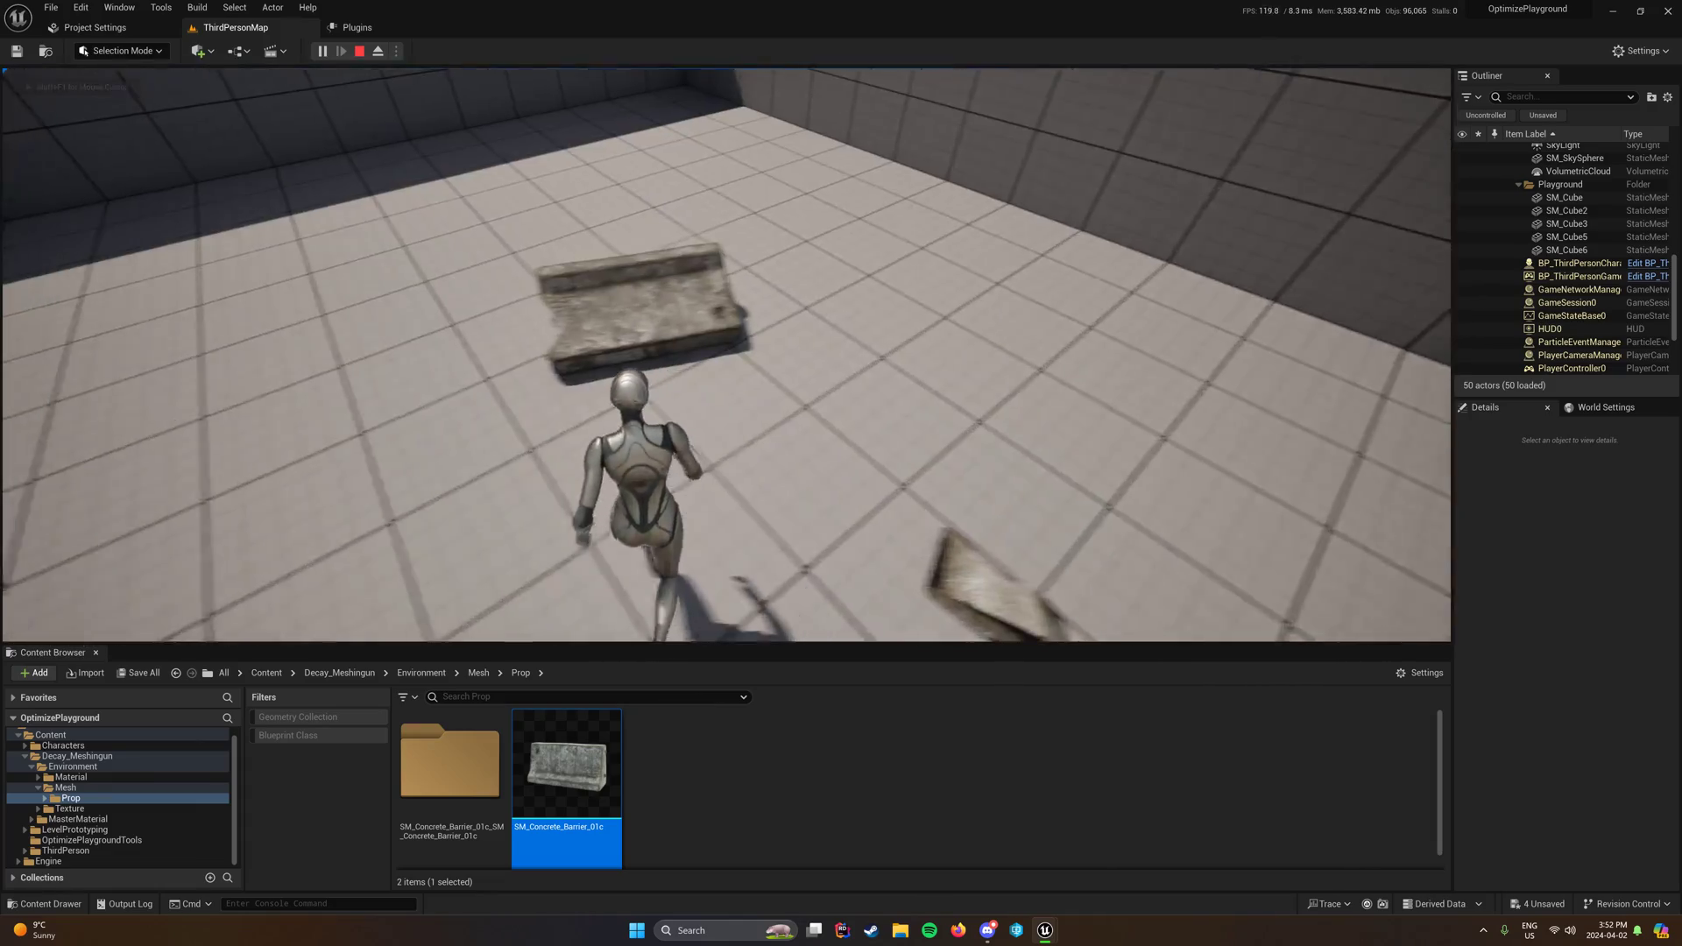
pyautogui.press('F8')
pyautogui.click(762, 289)
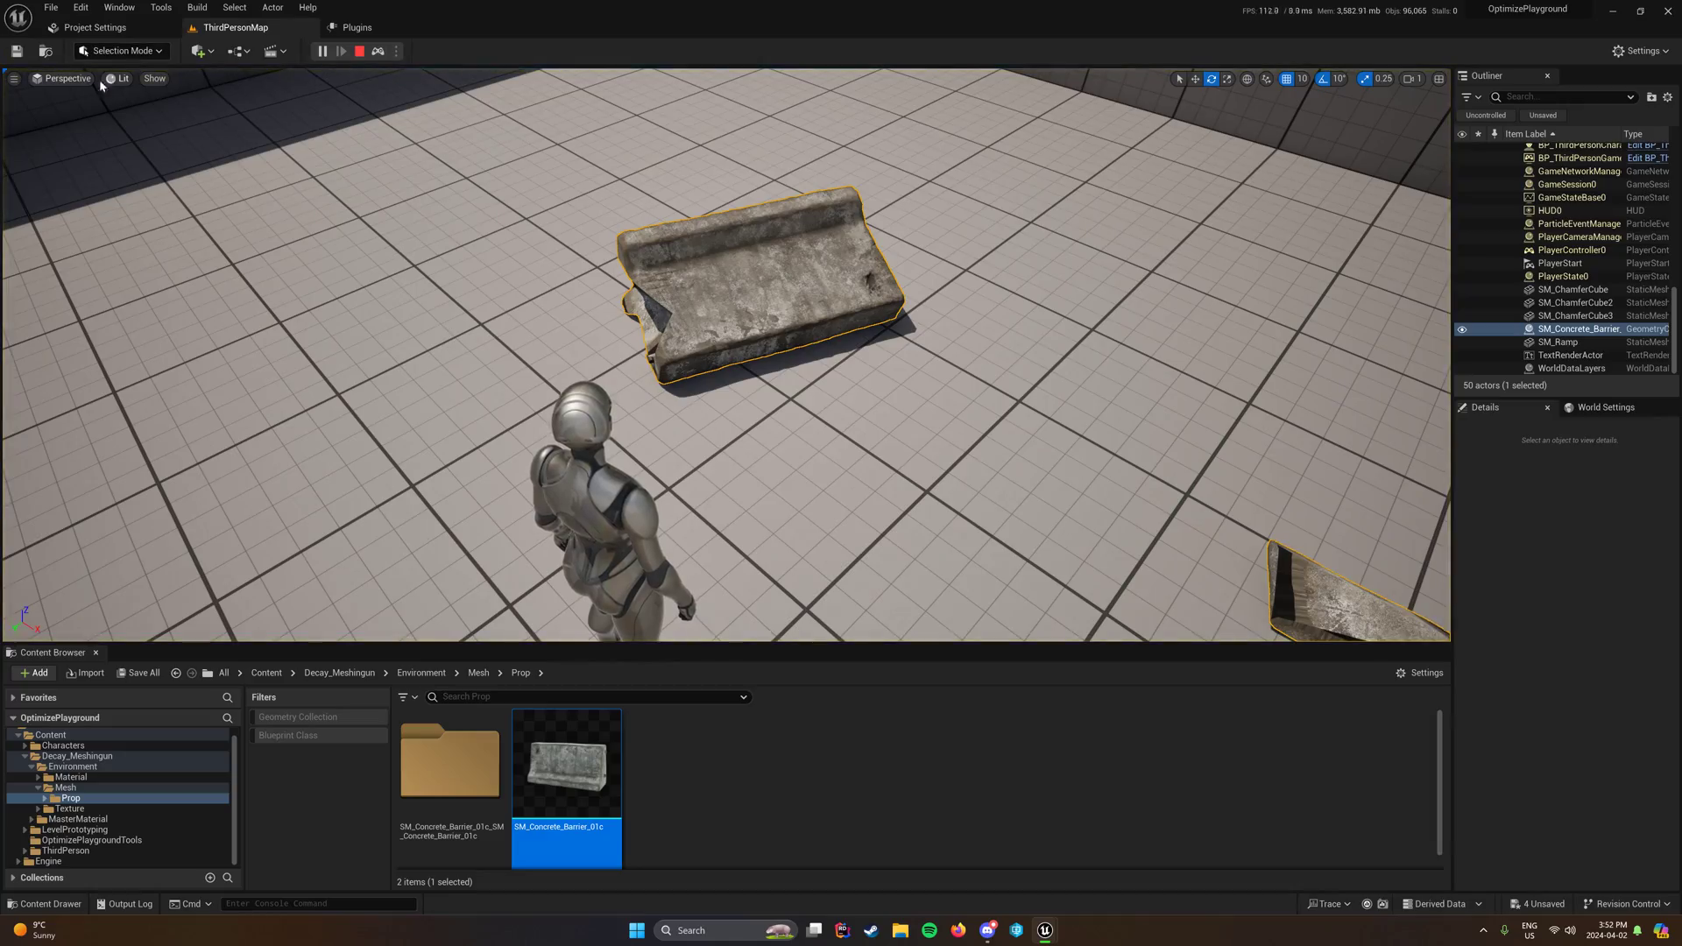
# Step: Set the viewport to Wireframe and examine the triangle density of the broken barrier from close up
pyautogui.click(118, 78)
pyautogui.click(158, 146)
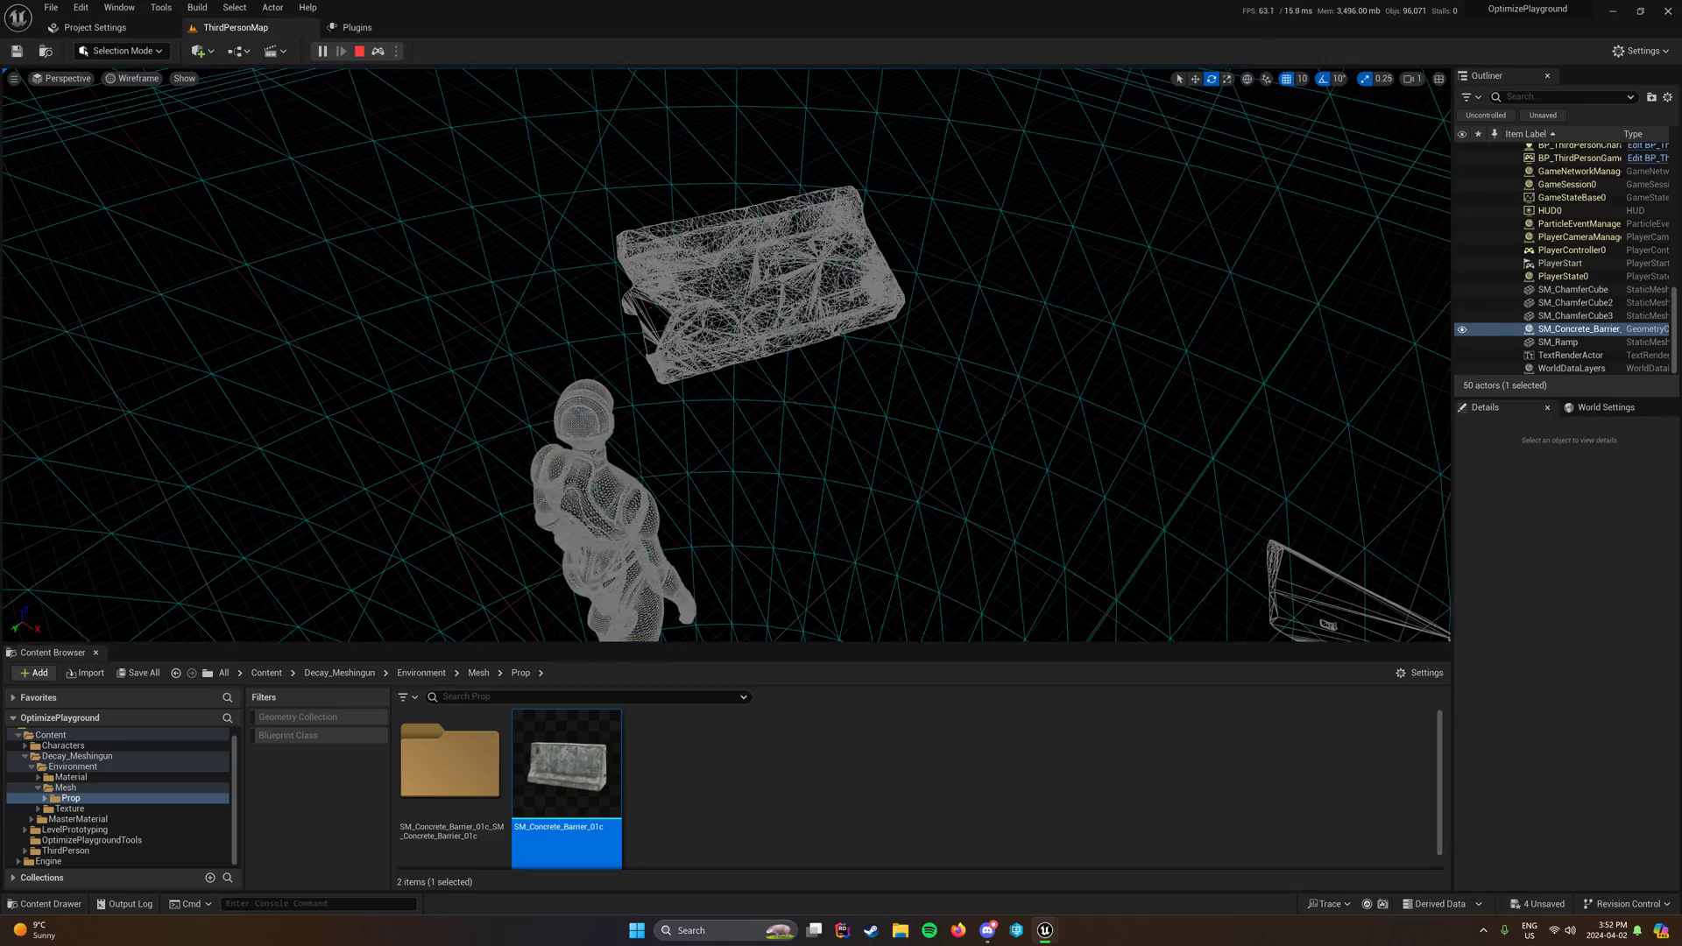
pyautogui.press('w')
pyautogui.moveTo(727, 356); pyautogui.dragTo(543, 604, button='right')
pyautogui.press('s')
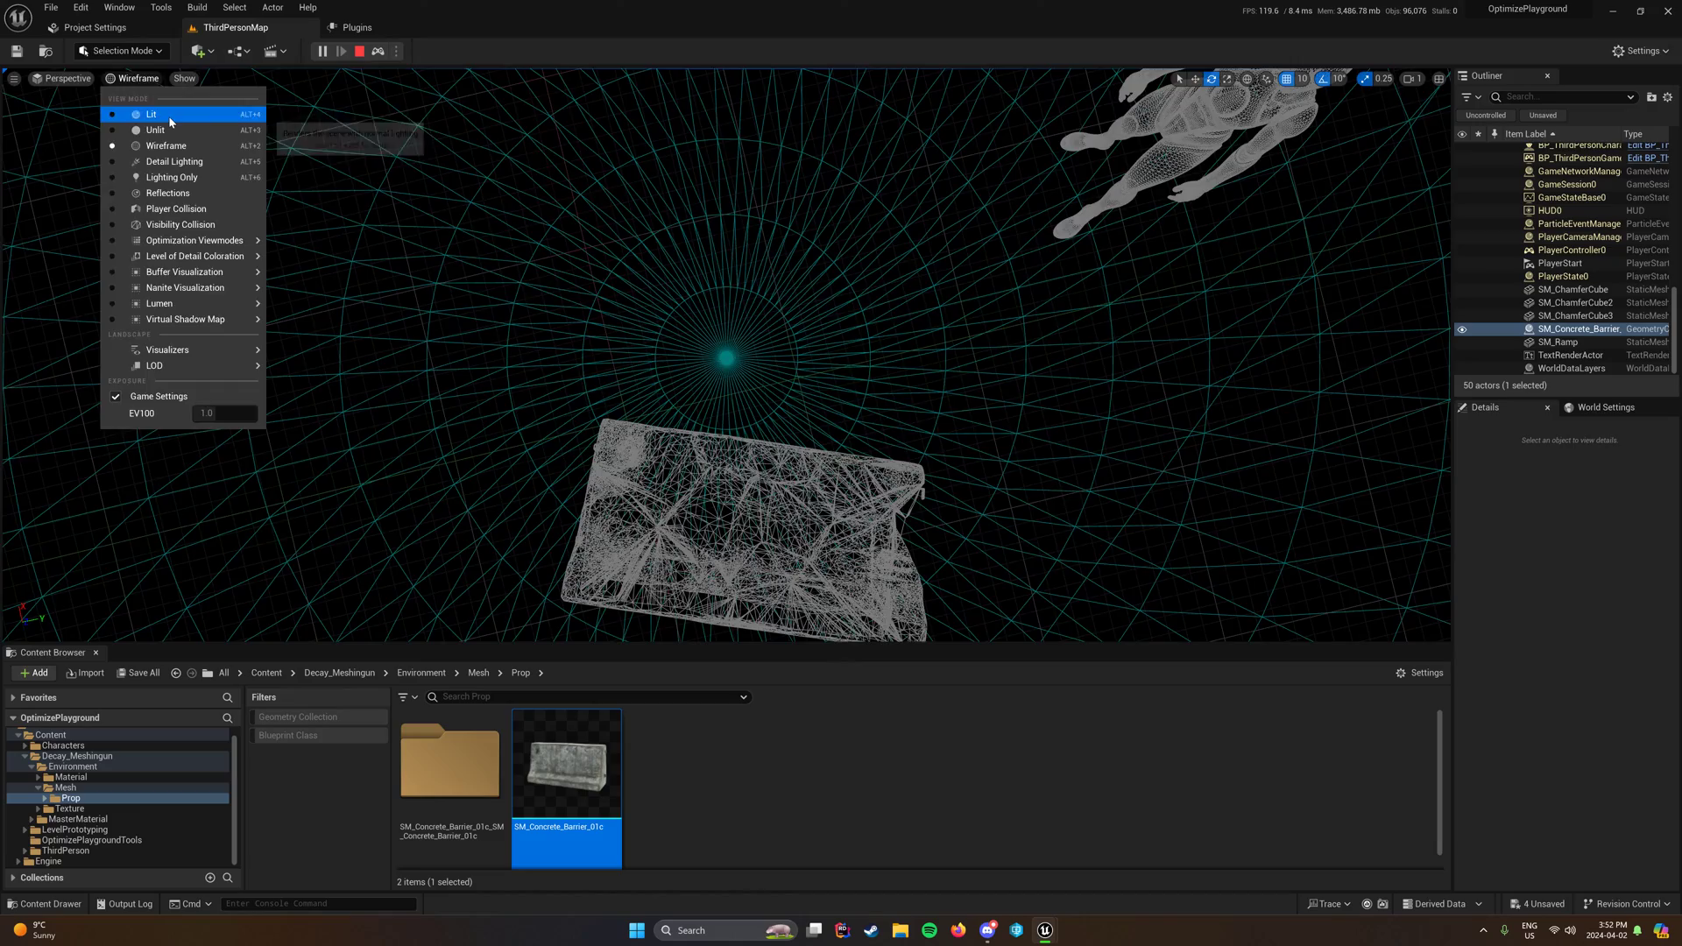
# Step: Return the viewport to Lit, view the broken barrier beside the character, and stop the play session
pyautogui.click(171, 121)
pyautogui.moveTo(171, 122); pyautogui.dragTo(219, 162, button='right')
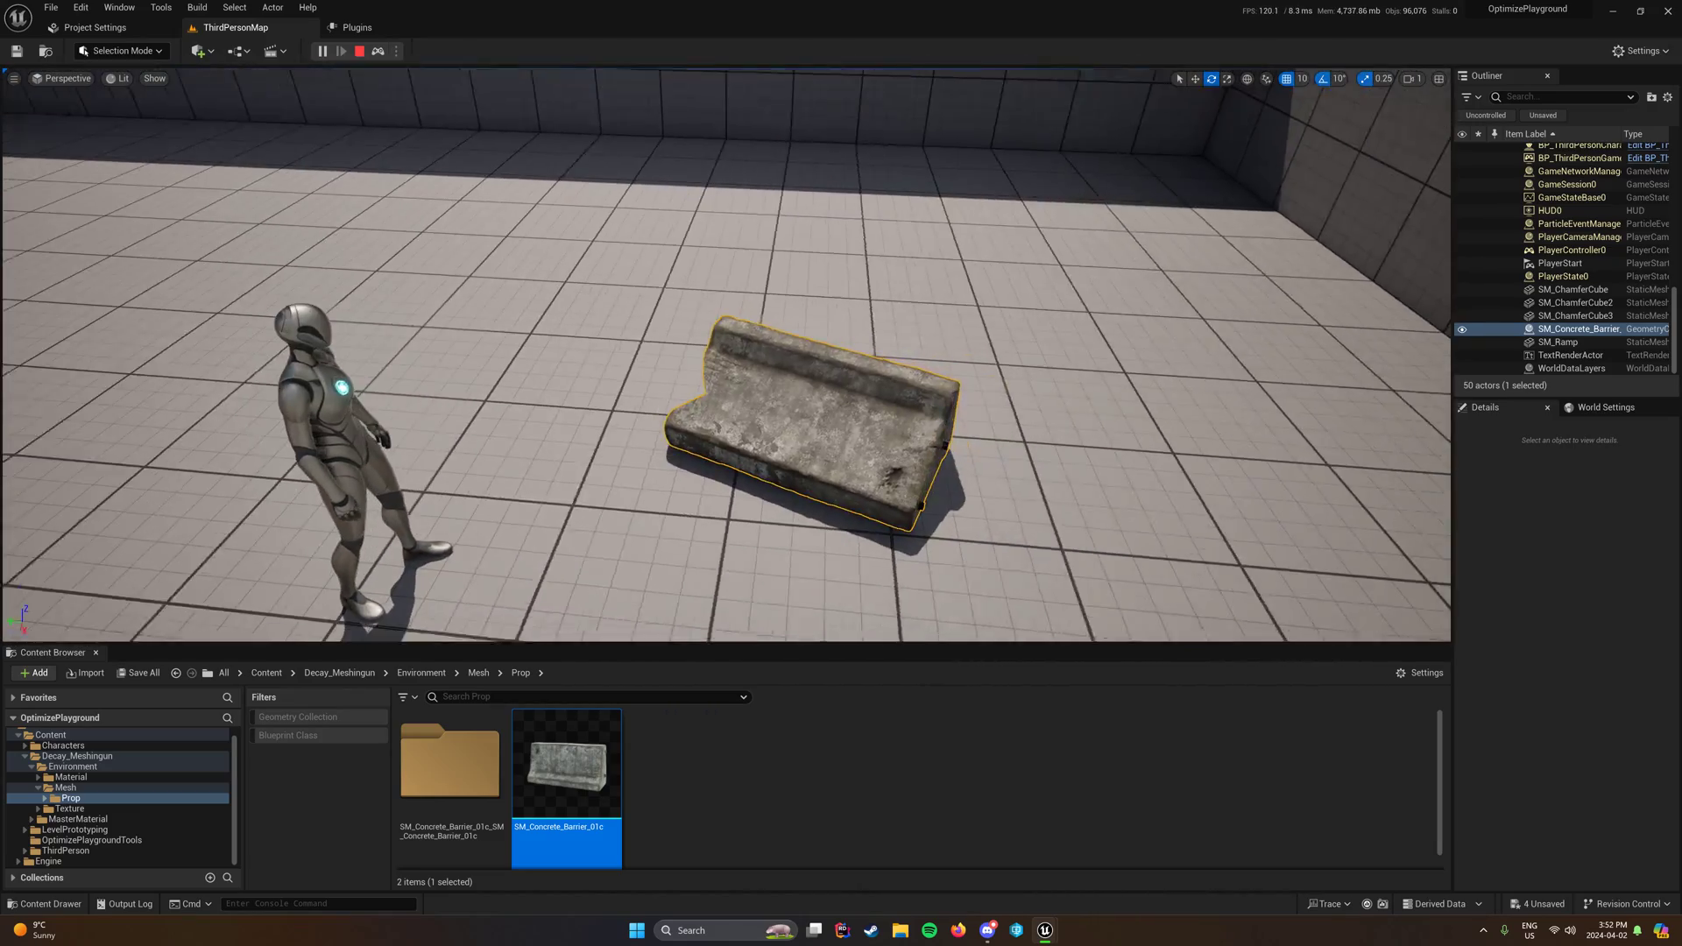
pyautogui.moveTo(385, 131); pyautogui.dragTo(437, 165, button='right')
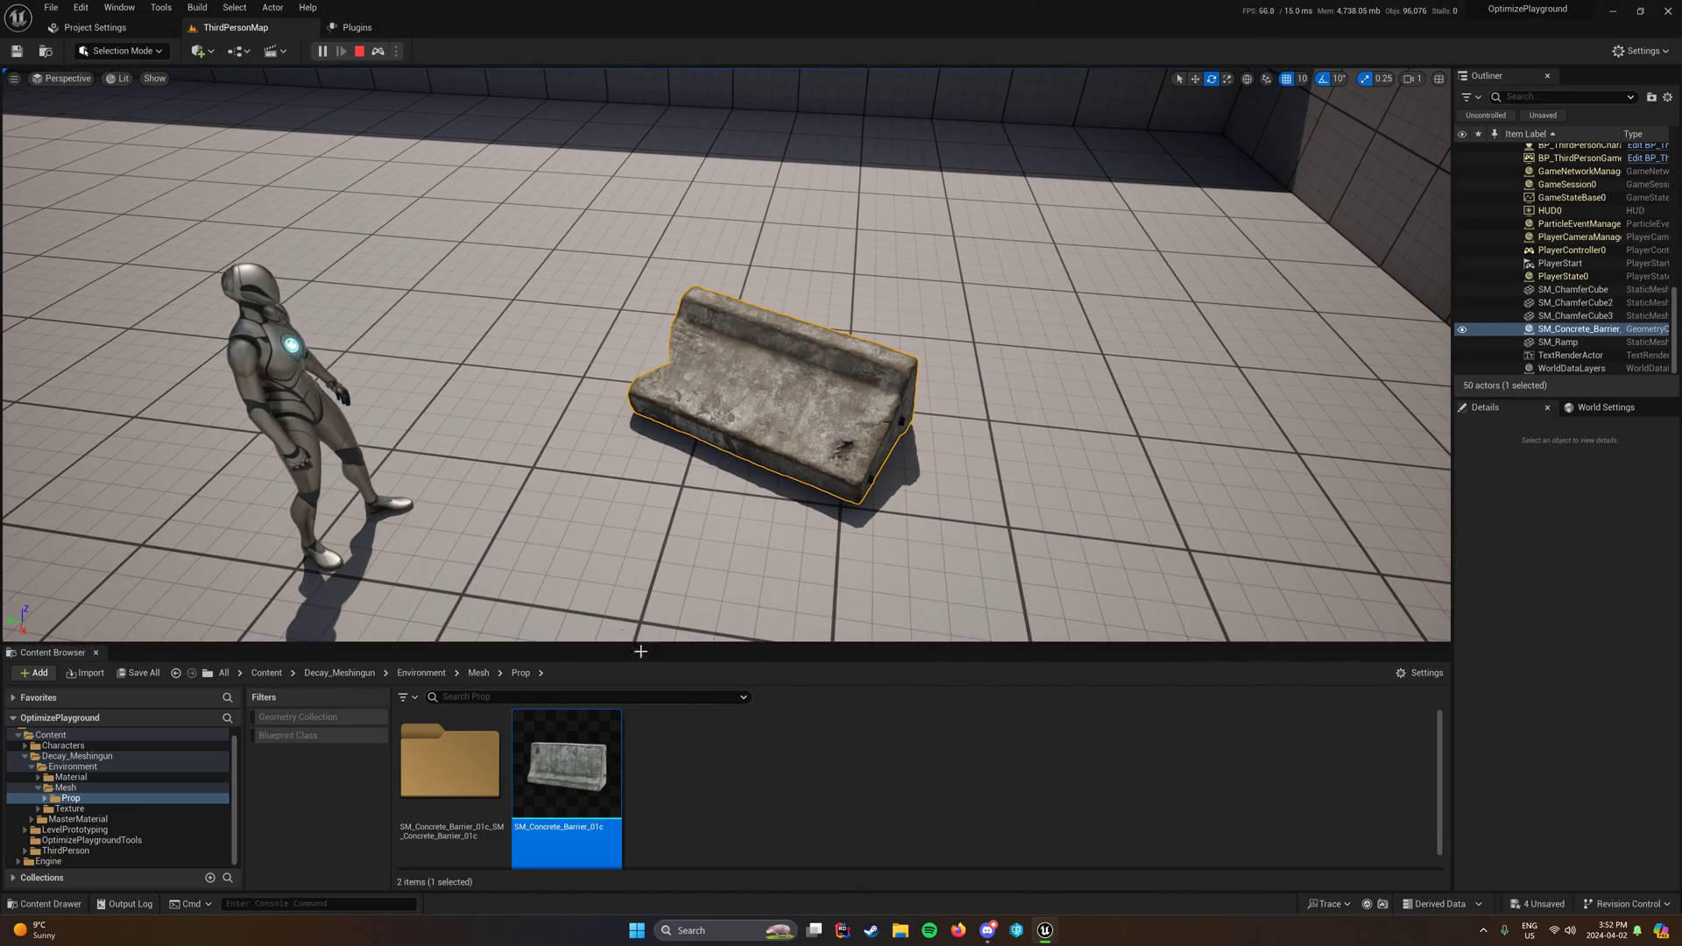
pyautogui.click(360, 52)
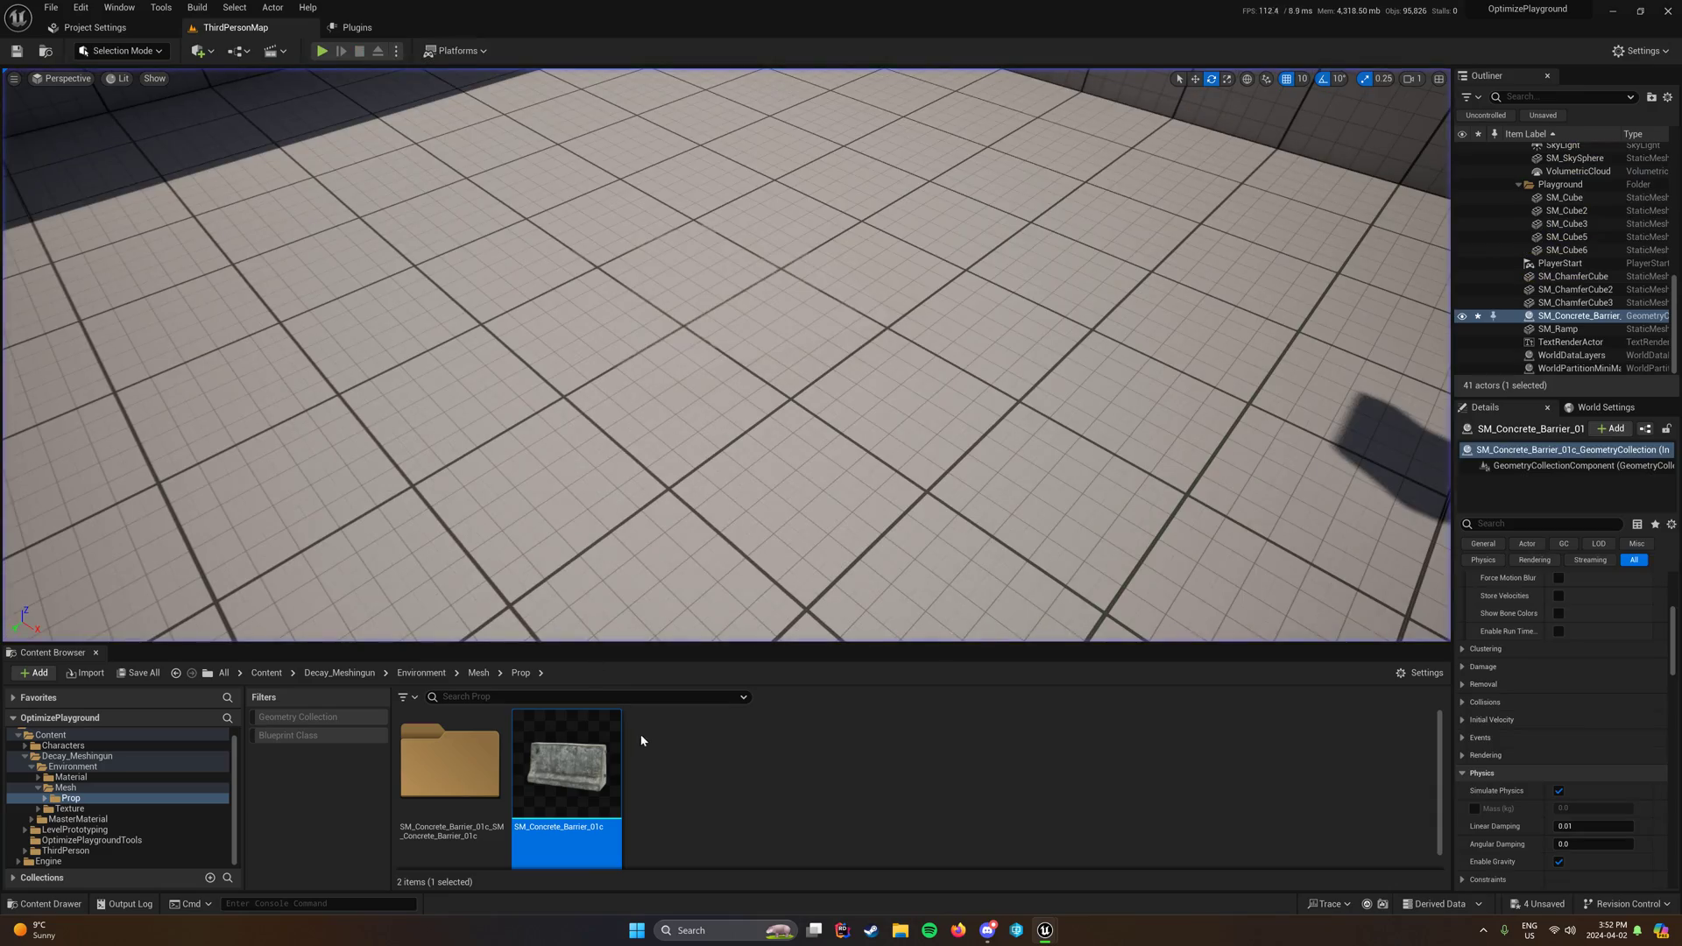
# Step: Inspect the tilted barrier in mid-air from close up and from a distance over the level
pyautogui.click(267, 673)
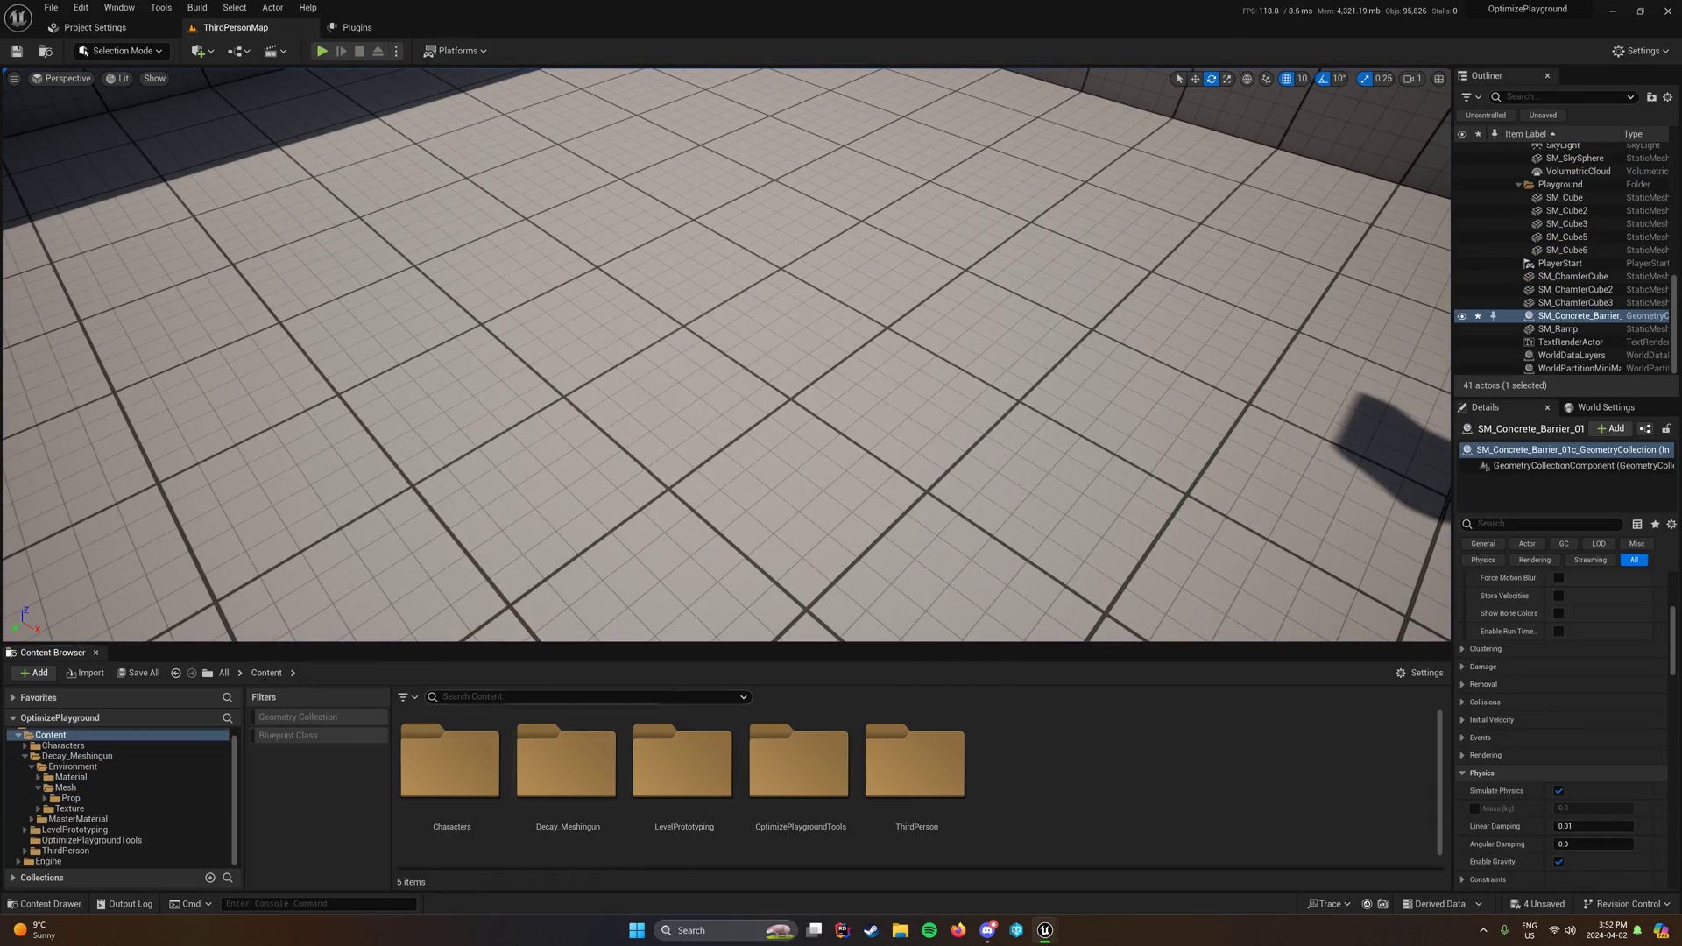
pyautogui.moveTo(289, 526); pyautogui.dragTo(241, 289, button='right')
pyautogui.press('s')
pyautogui.press('s')
pyautogui.press('d')
pyautogui.press('w')
pyautogui.scroll(-6, 826, 483)
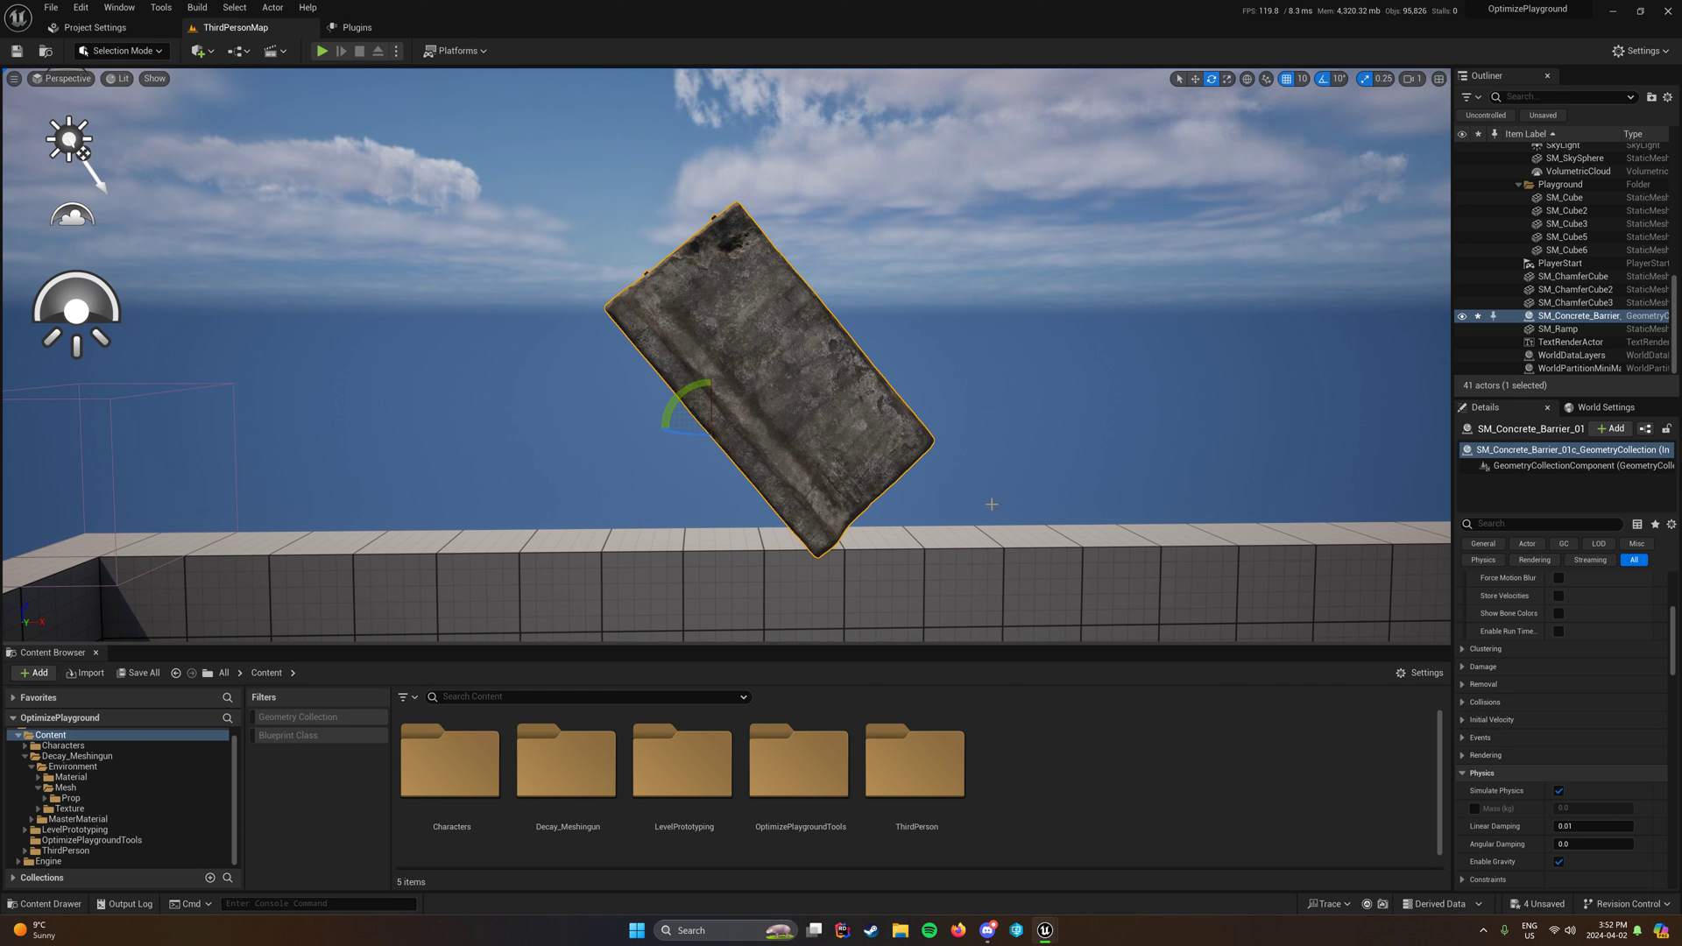
pyautogui.press('d')
pyautogui.moveTo(992, 505)
pyautogui.mouseDown(button='right')
pyautogui.moveTo(918, 504)
pyautogui.moveTo(976, 508)
pyautogui.mouseUp(button='right')
pyautogui.press('w')
pyautogui.press('s')
pyautogui.press('a')
pyautogui.press('s')
pyautogui.press('d')
pyautogui.press('q')
pyautogui.press('s')
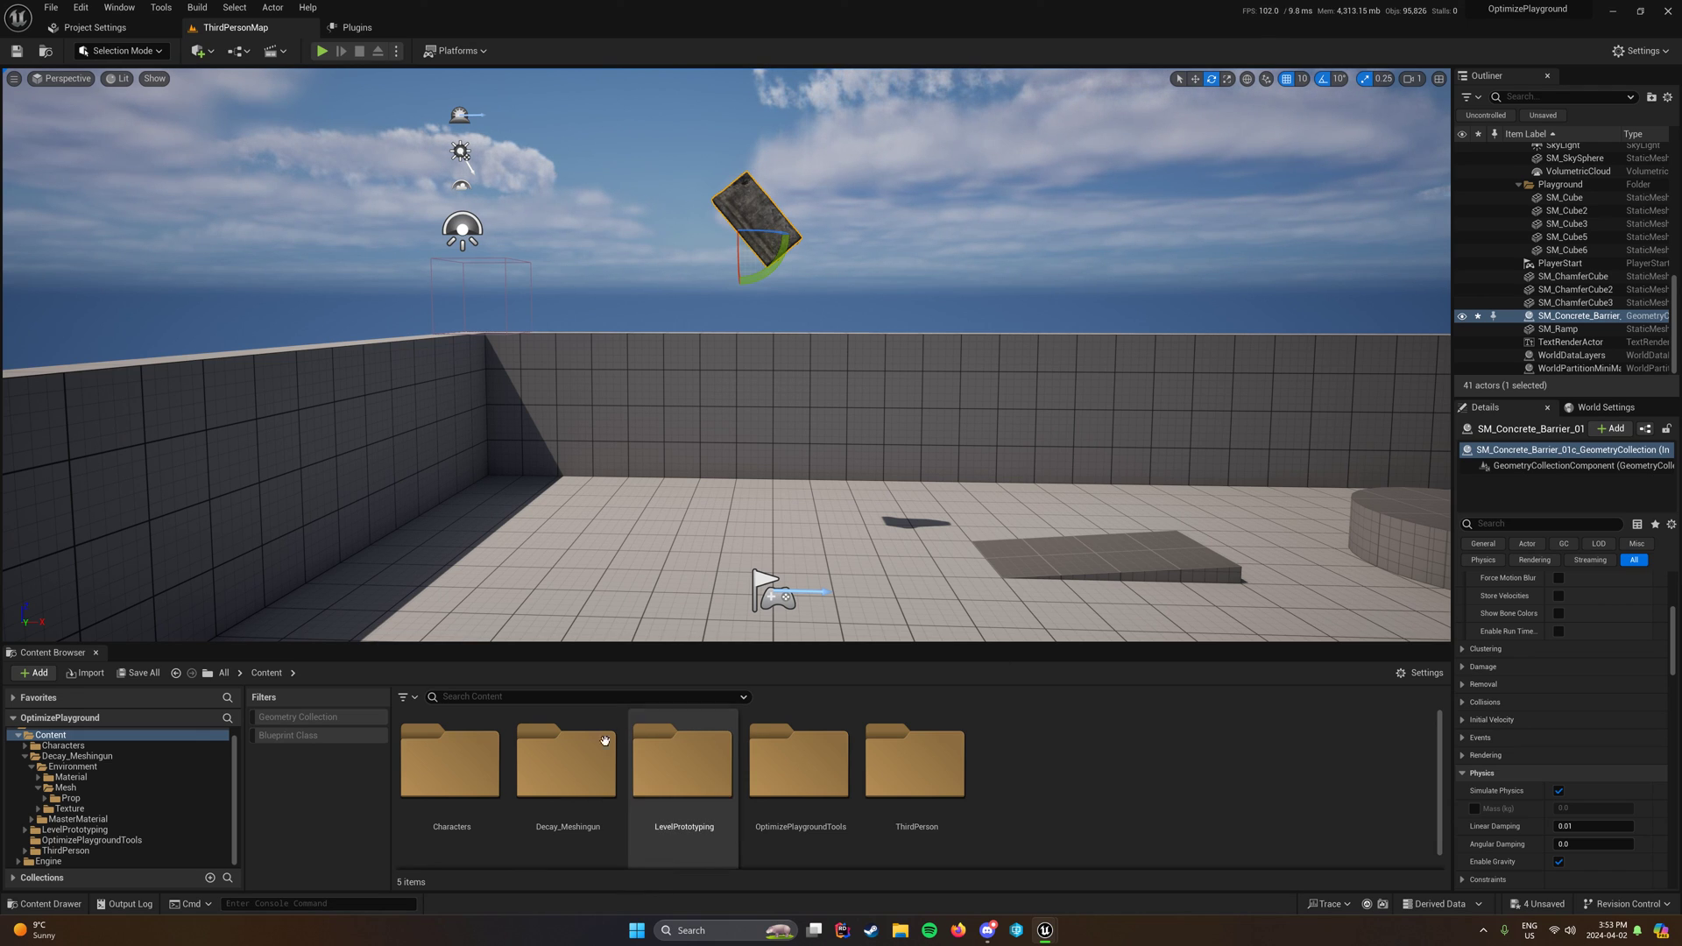
# Step: Browse to Decay_Meshingun/Environment/Mesh/Prop and open the Size Map of SM_Concrete_Barrier_01c
pyautogui.doubleClick(603, 792)
pyautogui.doubleClick(449, 761)
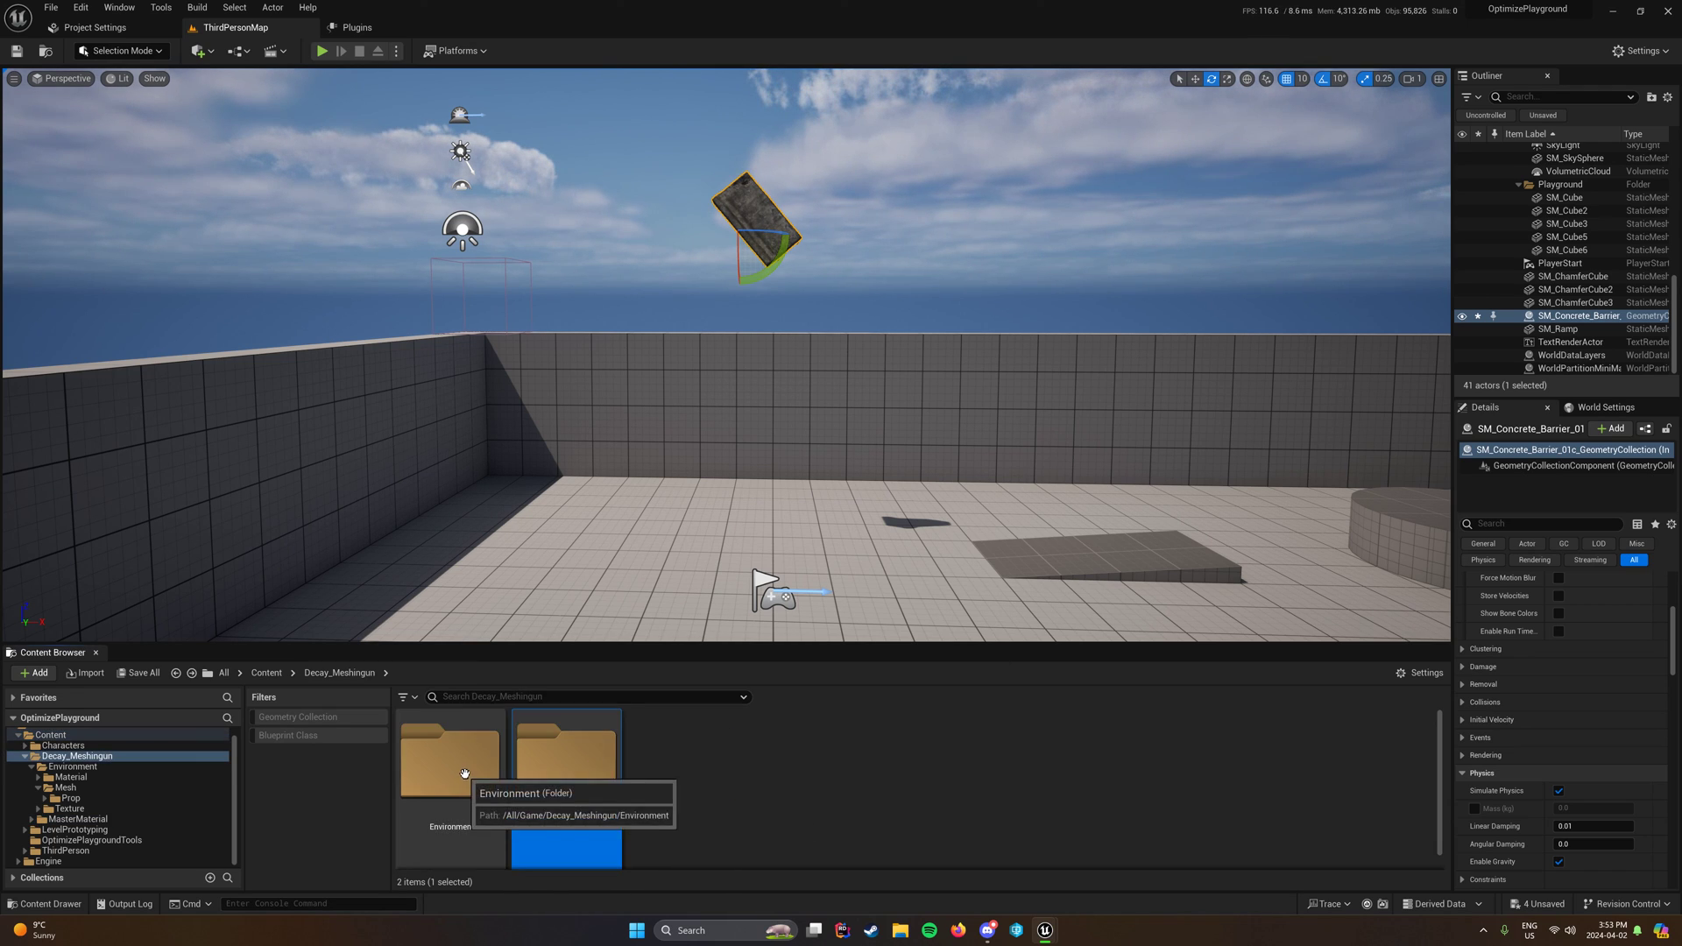
pyautogui.doubleClick(566, 761)
pyautogui.doubleClick(487, 805)
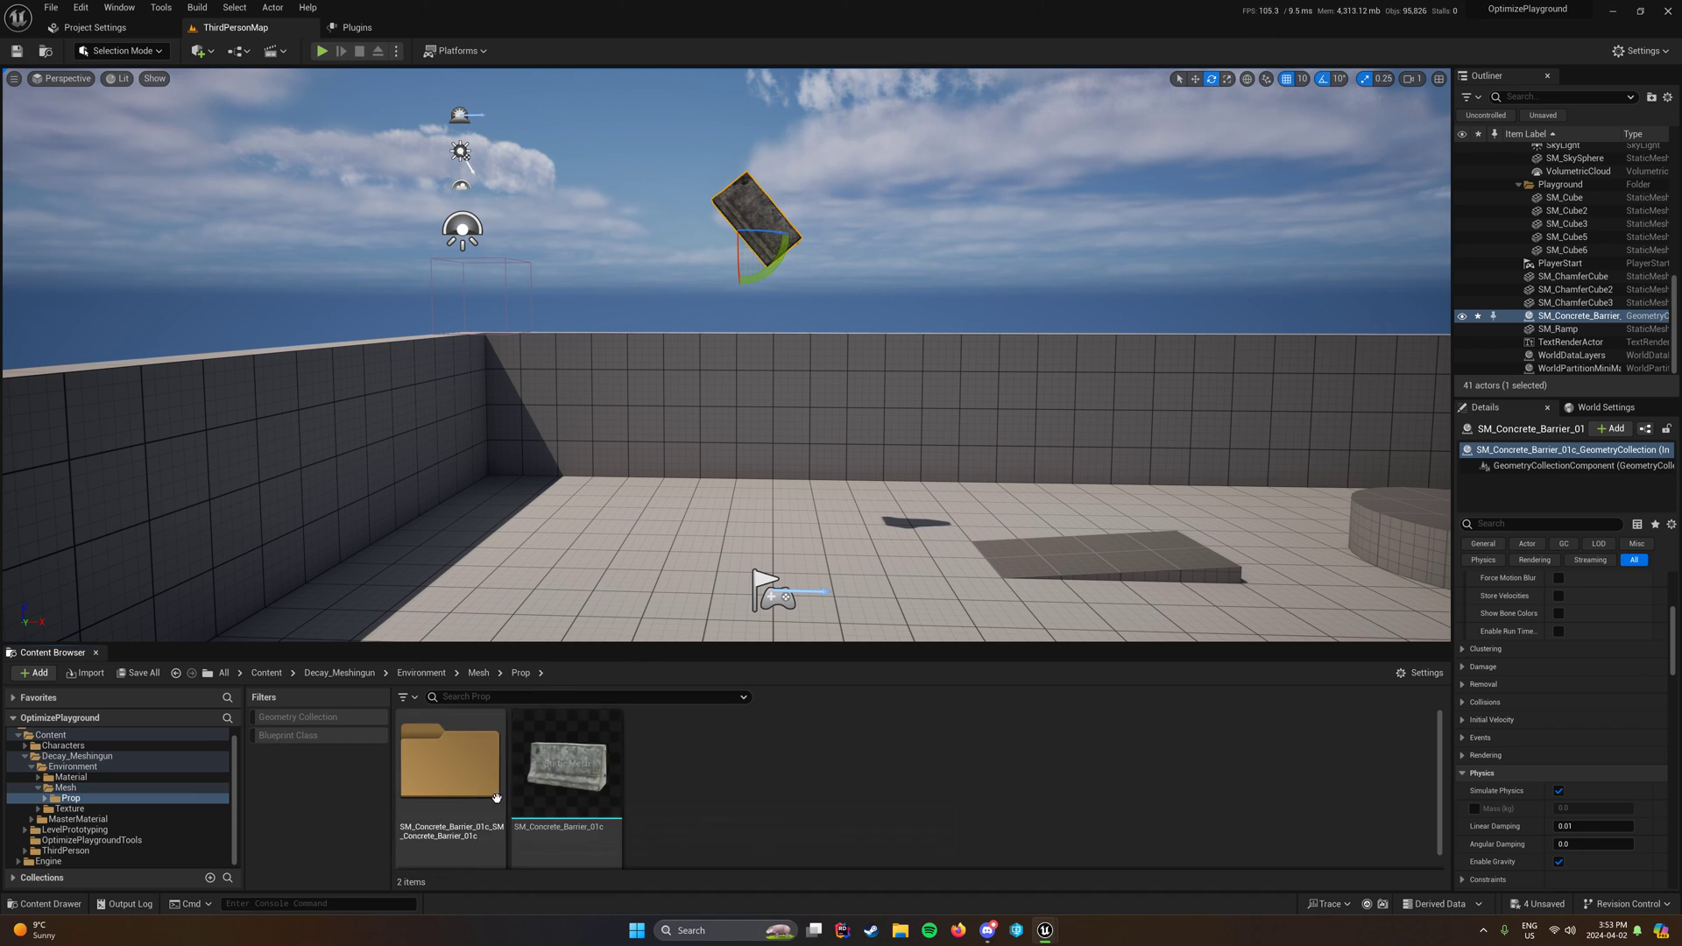
pyautogui.rightClick(540, 788)
pyautogui.click(591, 706)
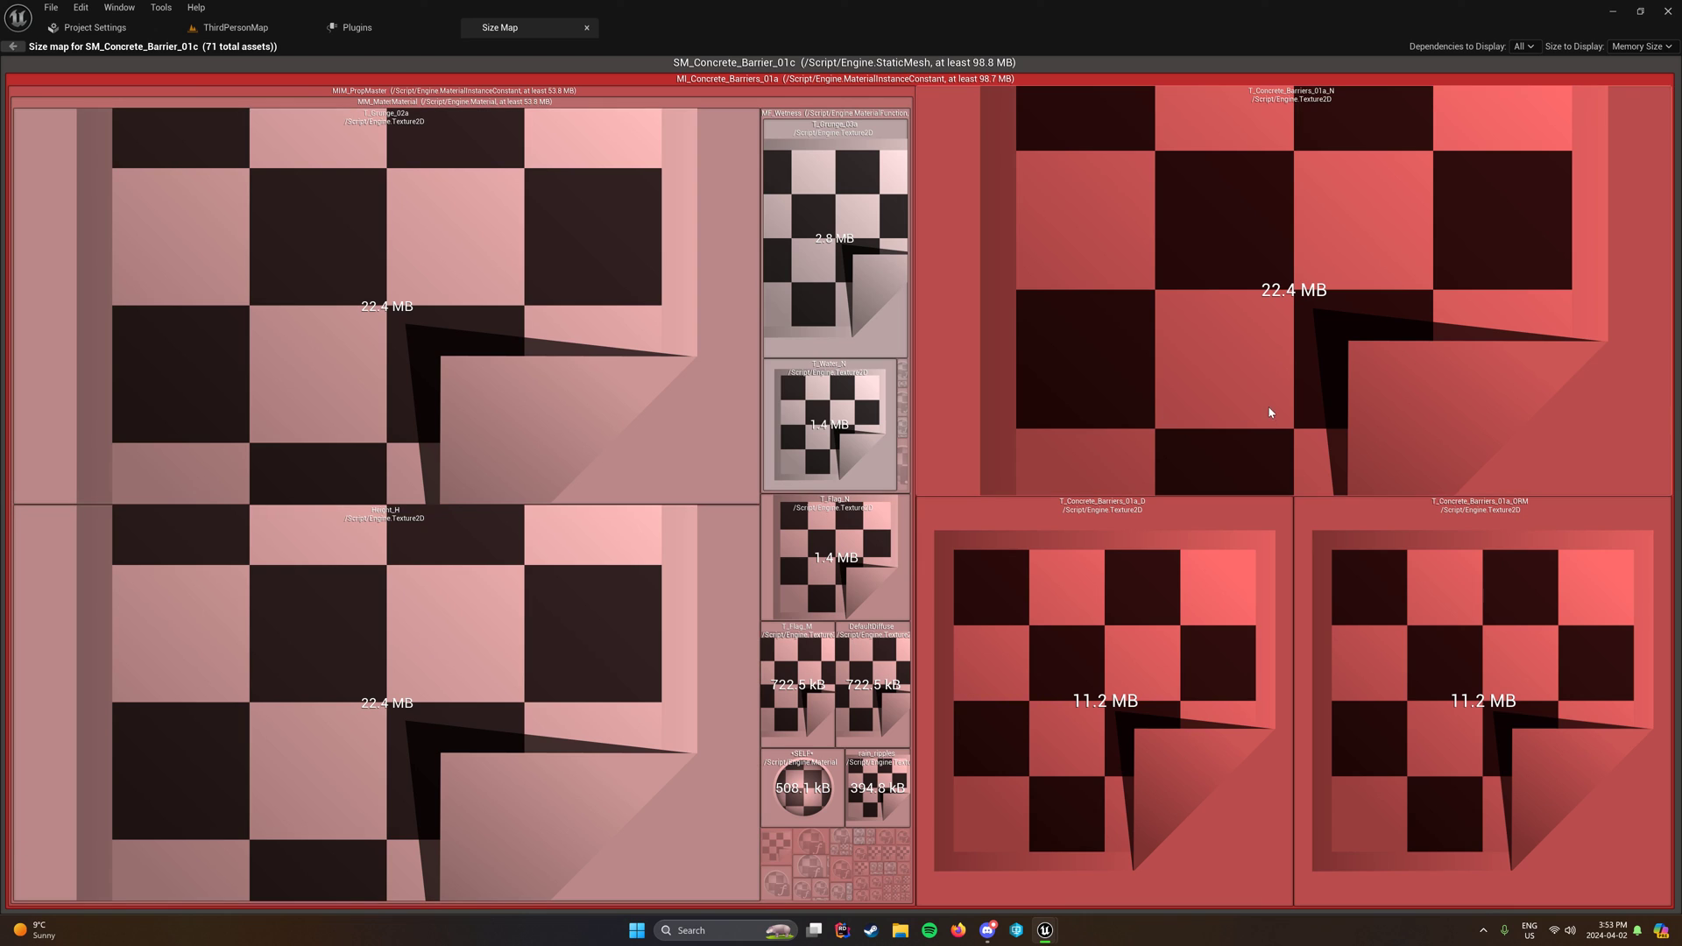
# Step: Close the barrier's Size Map and the Plugins window to return to ThirdPersonMap
pyautogui.rightClick(451, 361)
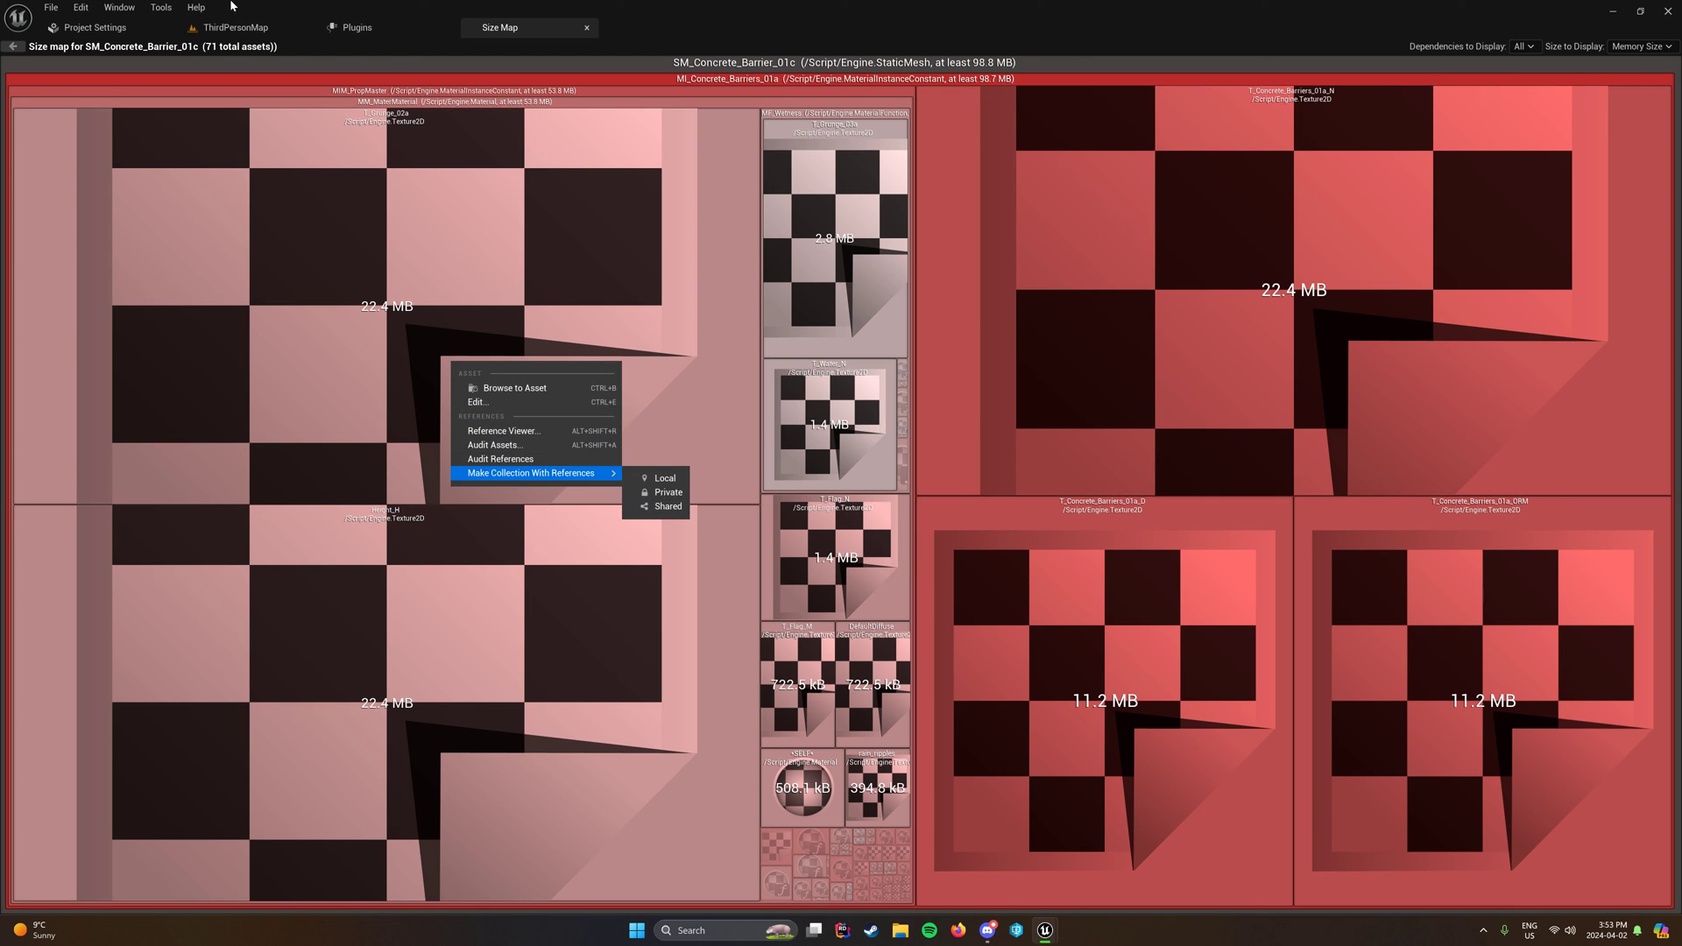
pyautogui.click(587, 27)
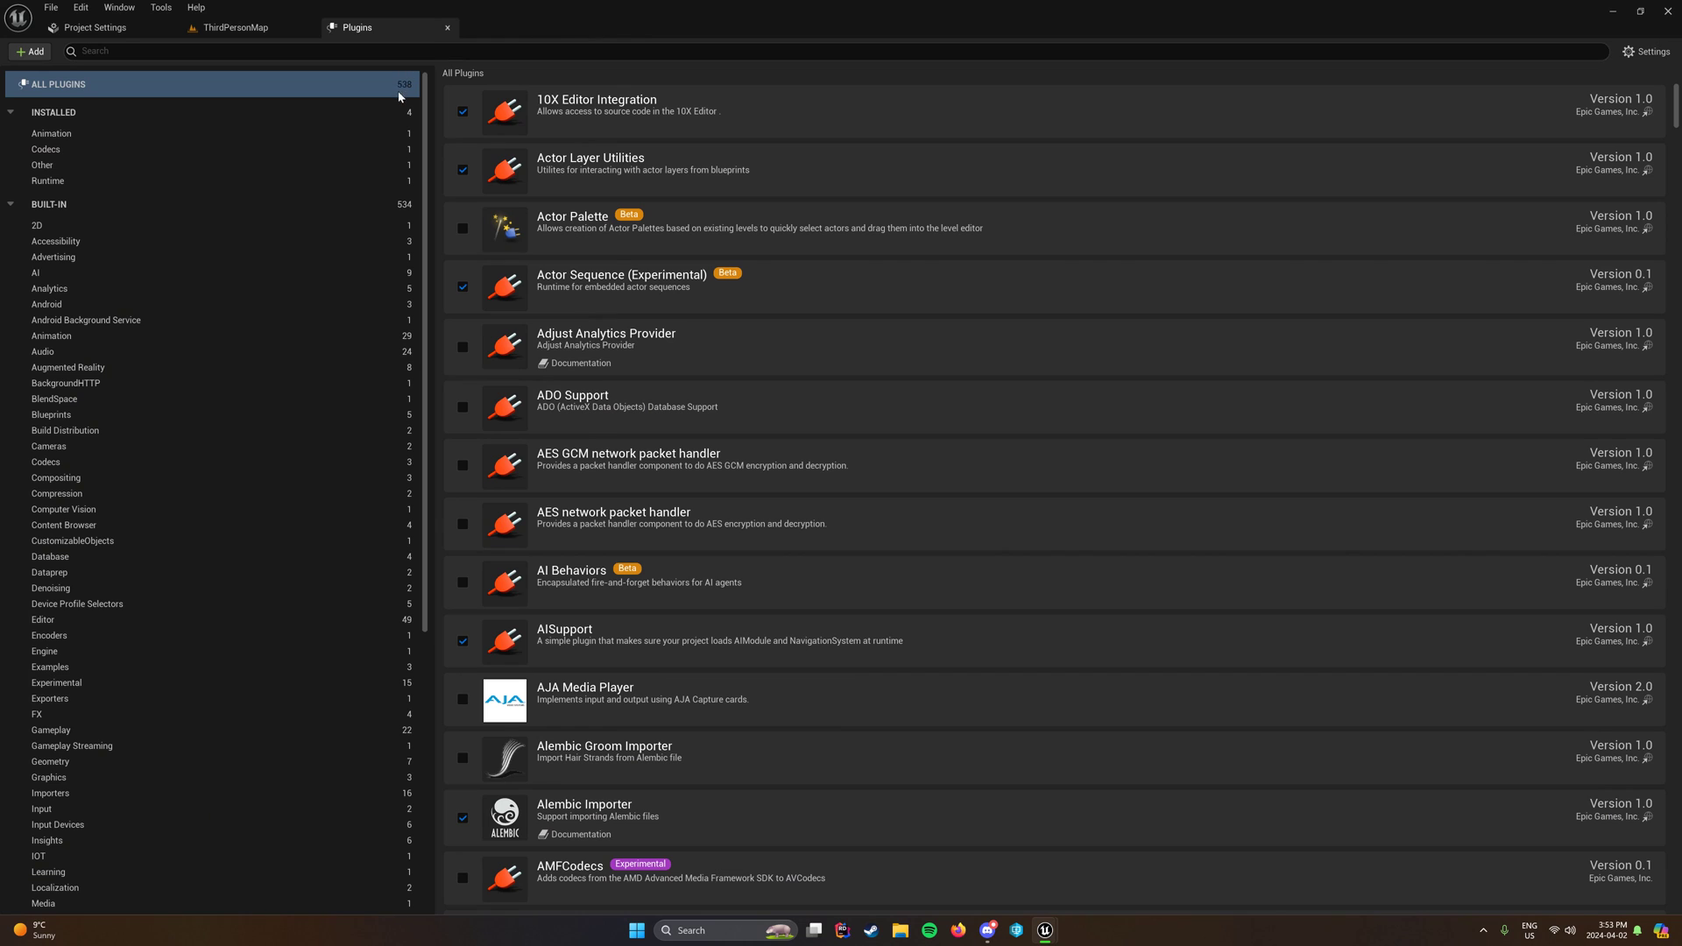
pyautogui.click(447, 28)
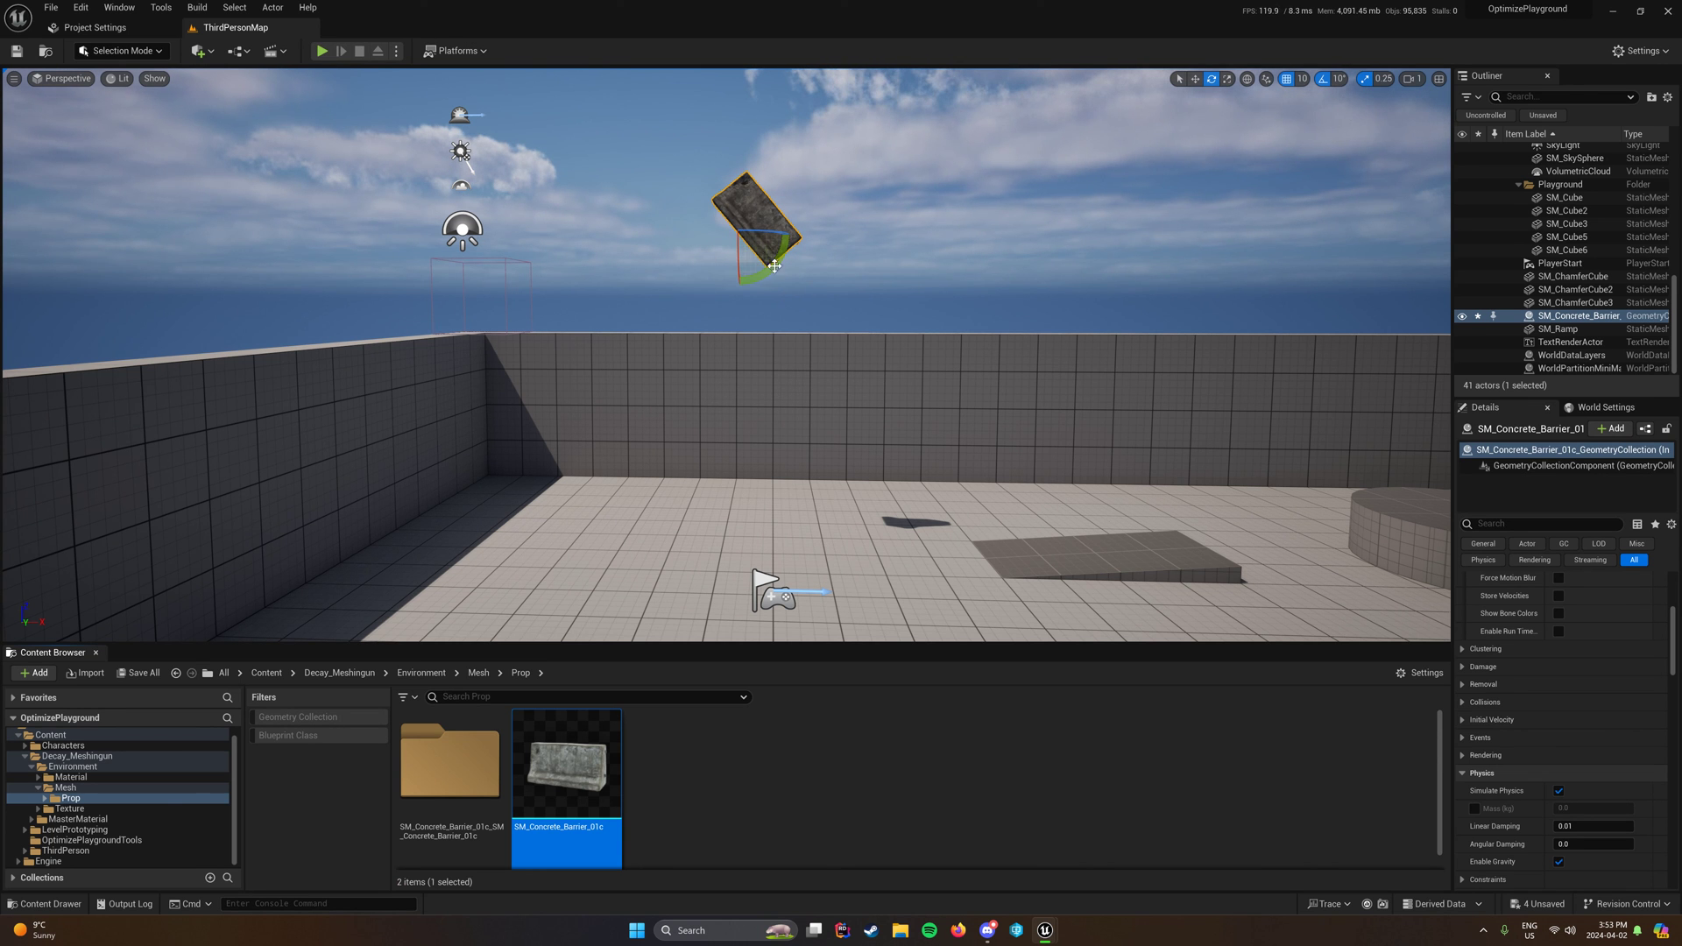